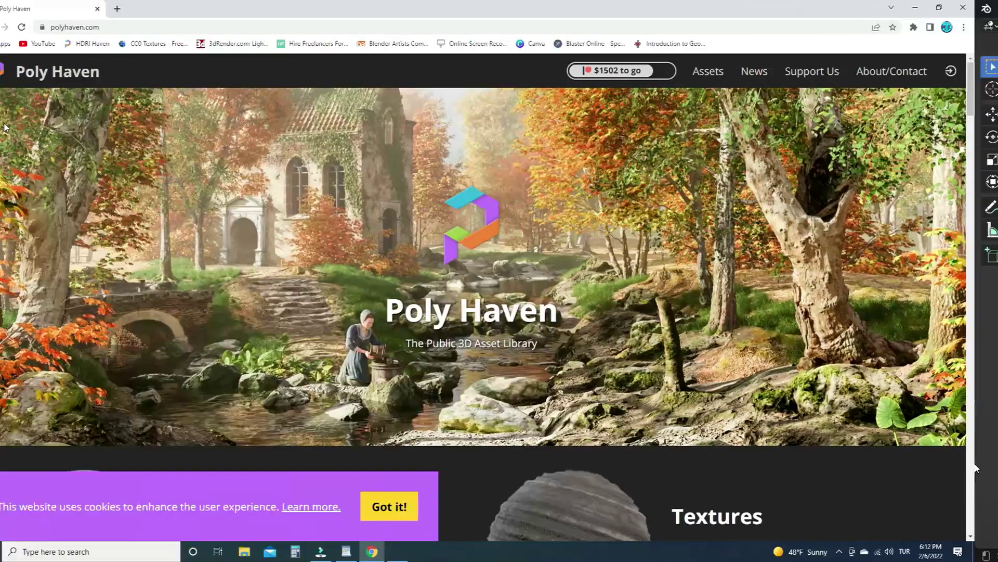
Search the Poly Haven model library for 'clock'.
{"action": "scroll", "coordinate": [388, 331], "scroll_direction": "down", "scroll_amount": 6}
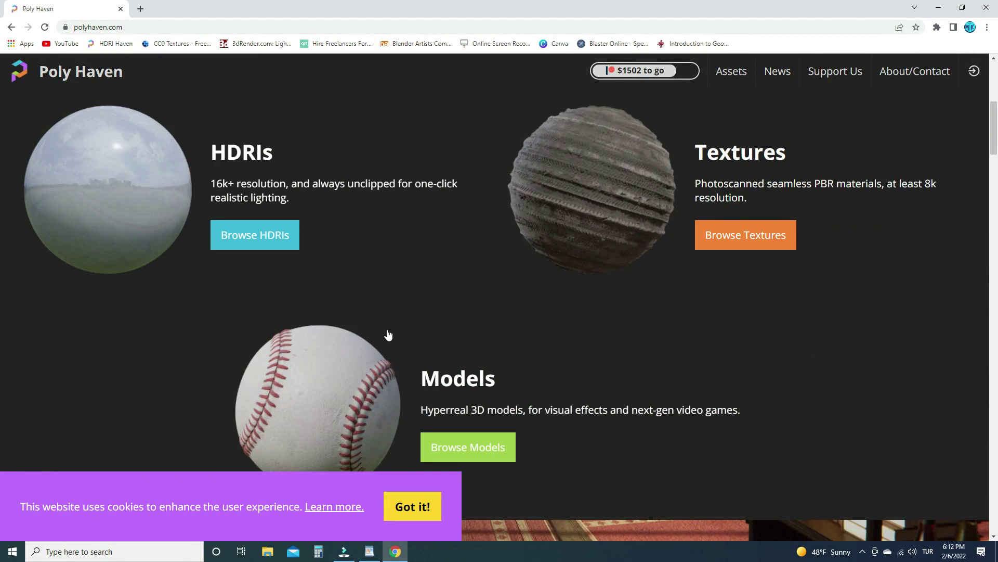
{"action": "scroll", "coordinate": [387, 334], "scroll_direction": "down", "scroll_amount": 2}
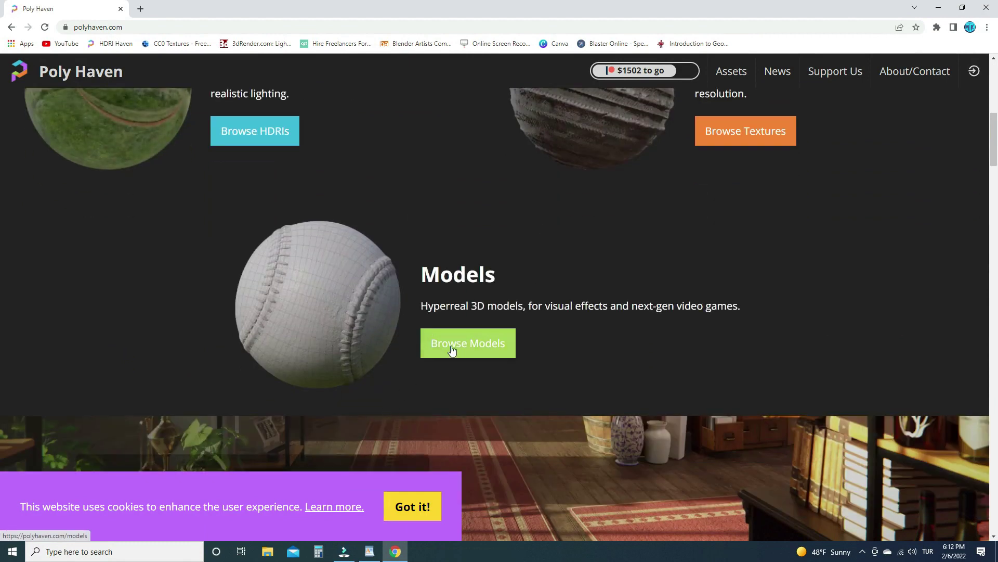
{"action": "left_click", "coordinate": [452, 350]}
{"action": "left_click", "coordinate": [498, 115]}
{"action": "type", "text": "clock"}
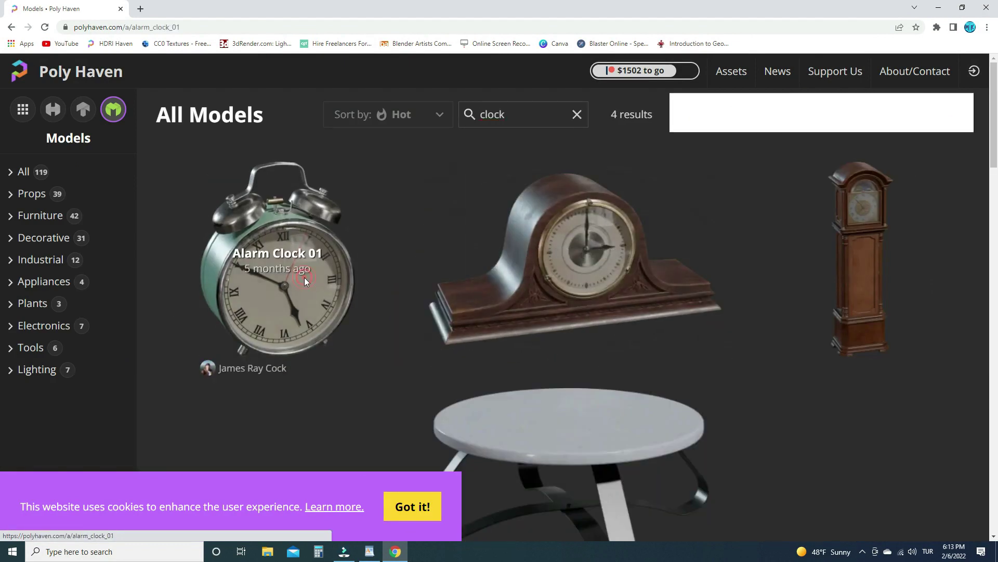
Download the Alarm Clock 01 model in FBX format.
{"action": "left_click", "coordinate": [305, 276]}
{"action": "left_click", "coordinate": [828, 115]}
{"action": "left_click", "coordinate": [826, 197]}
{"action": "left_click", "coordinate": [895, 113]}
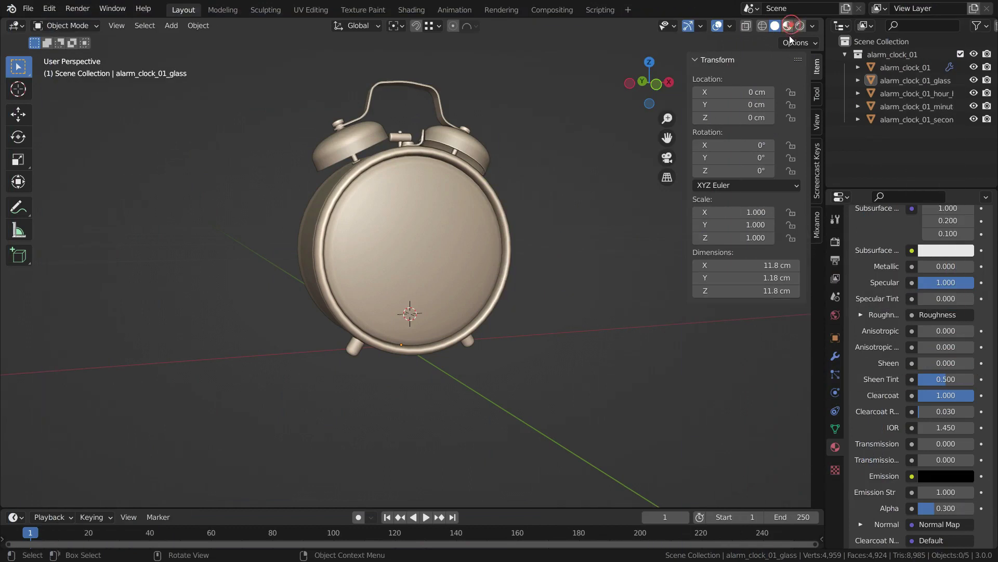
Switch to Material Preview, snap the 3D cursor to world origin, and pivot around the 3D cursor.
{"action": "left_click", "coordinate": [786, 27]}
{"action": "scroll", "coordinate": [428, 239], "scroll_direction": "up", "scroll_amount": 2}
{"action": "middle_click_drag", "start_coordinate": [498, 298], "coordinate": [445, 299]}
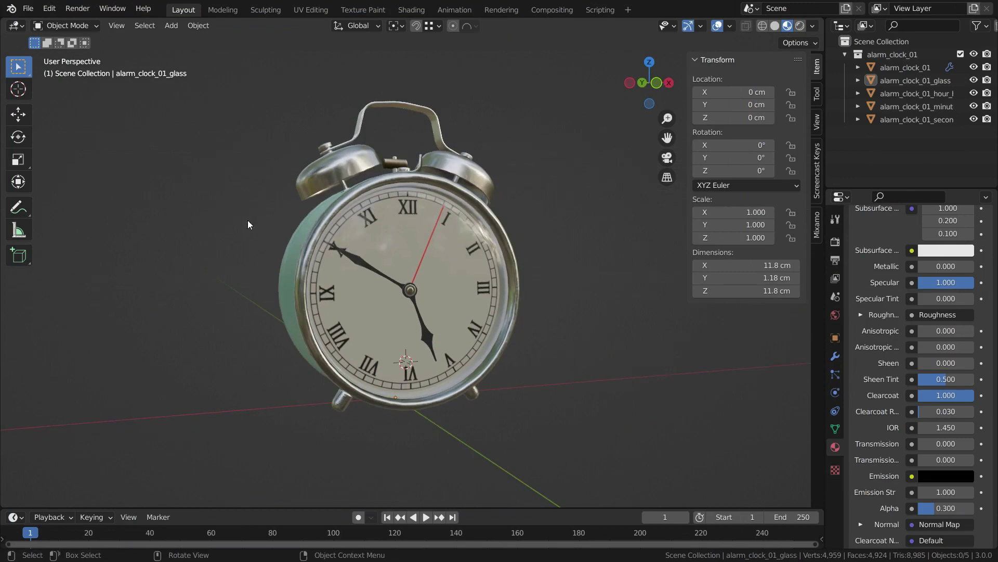
{"action": "key", "text": "shift+s"}
{"action": "left_click", "coordinate": [157, 267]}
{"action": "left_click", "coordinate": [403, 26]}
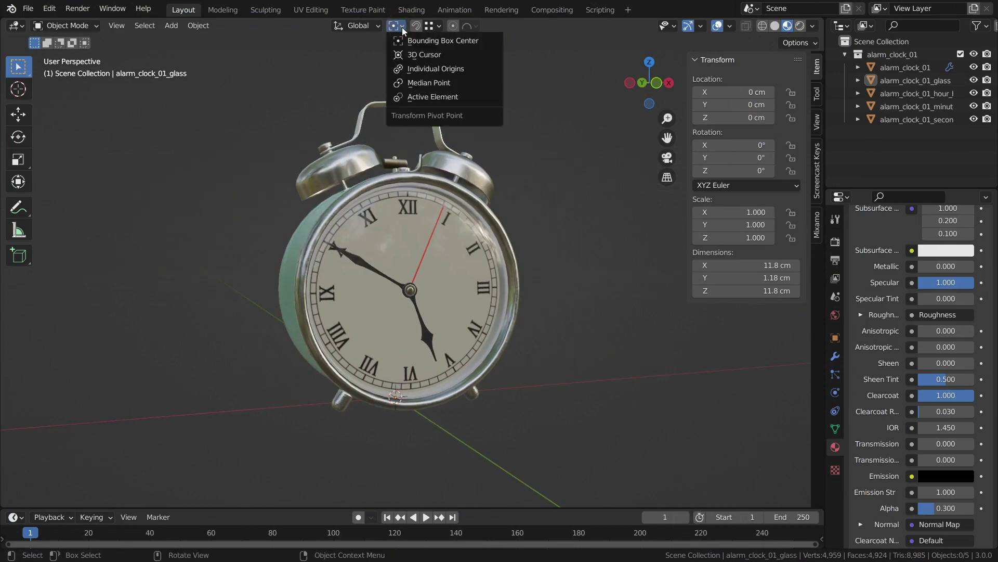
{"action": "left_click", "coordinate": [431, 55]}
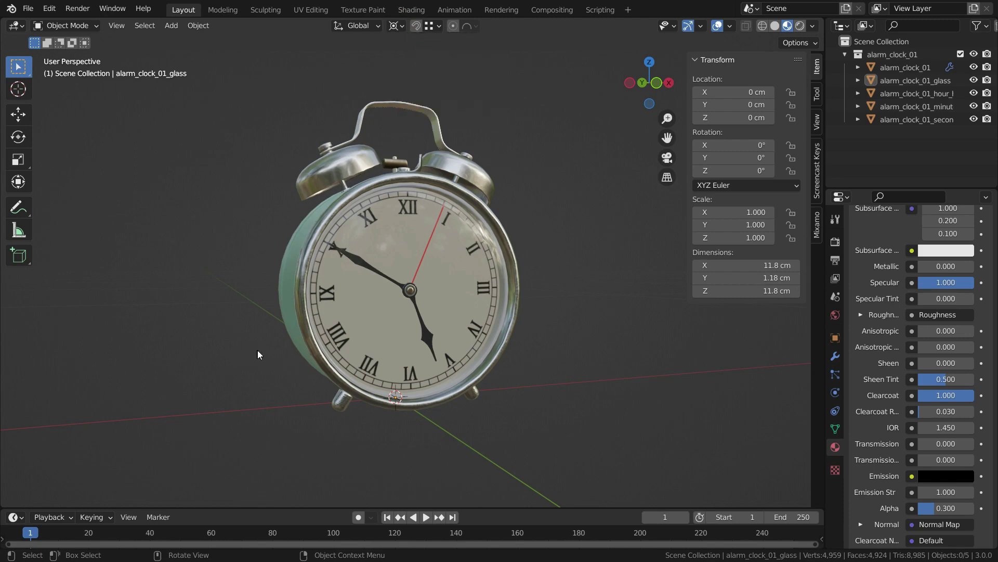
Scale every clock object uniformly to 4.068, then select the hour hand.
{"action": "key", "text": "a"}
{"action": "key", "text": "s"}
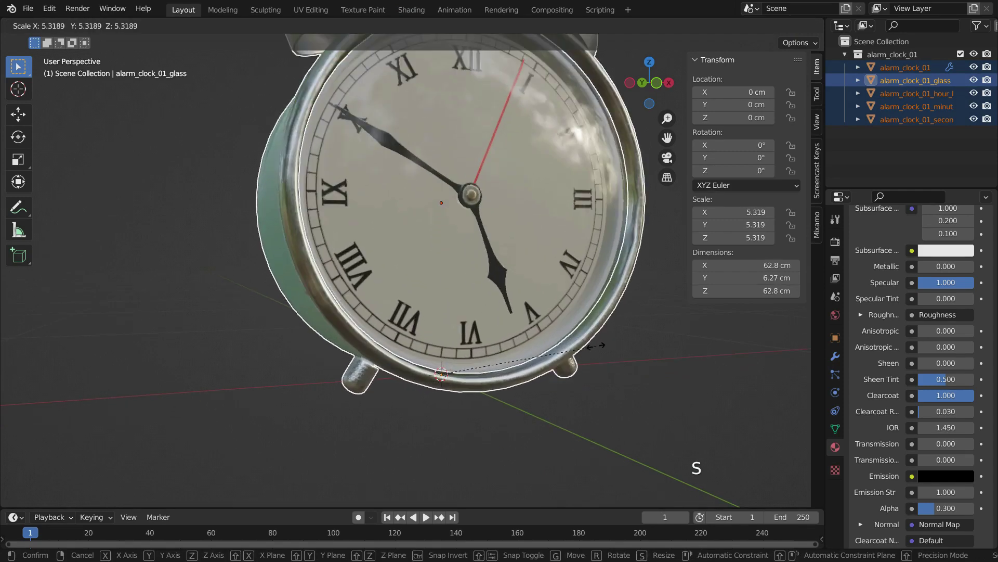
{"action": "left_click", "coordinate": [560, 352]}
{"action": "middle_click_drag", "start_coordinate": [559, 351], "coordinate": [536, 197]}
{"action": "left_click", "coordinate": [534, 276]}
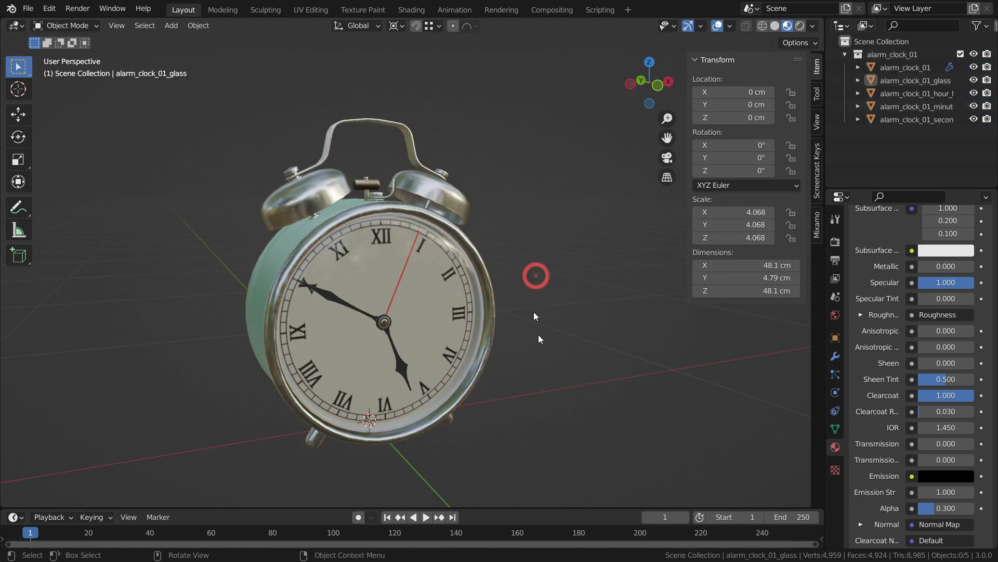
{"action": "middle_click_drag", "start_coordinate": [538, 317], "coordinate": [417, 367]}
{"action": "left_click", "coordinate": [413, 364]}
Rename the three hand objects Hour Hand, Minute Hand and Second Hand in the Outliner.
{"action": "double_click", "coordinate": [915, 93]}
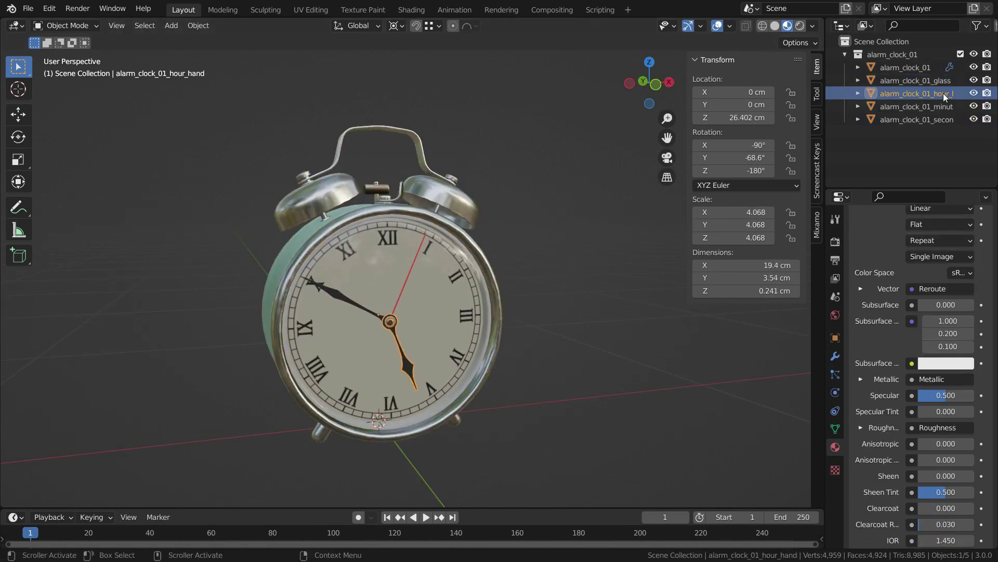
{"action": "type", "text": "Hour Hand"}
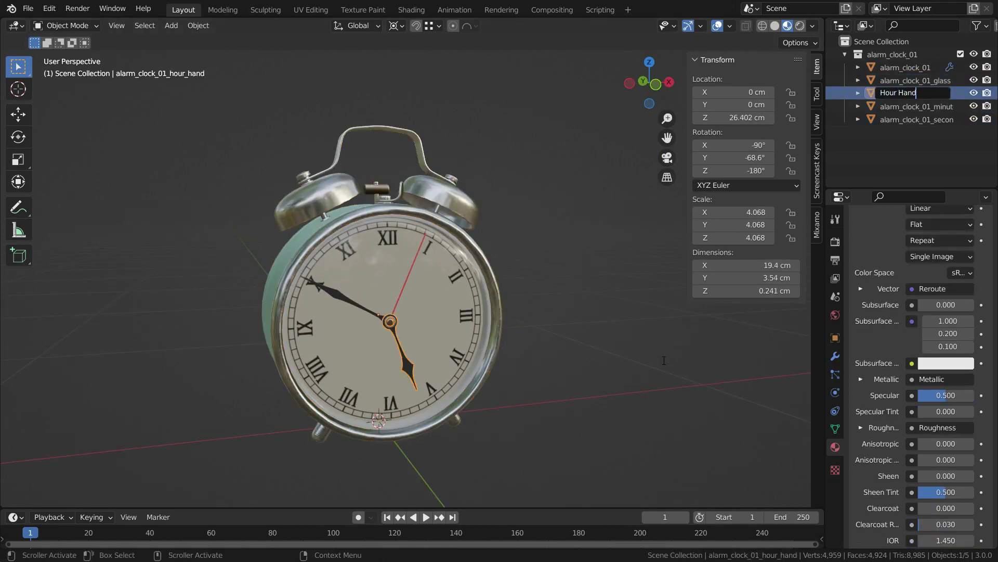
{"action": "key", "text": "Return"}
{"action": "double_click", "coordinate": [915, 93]}
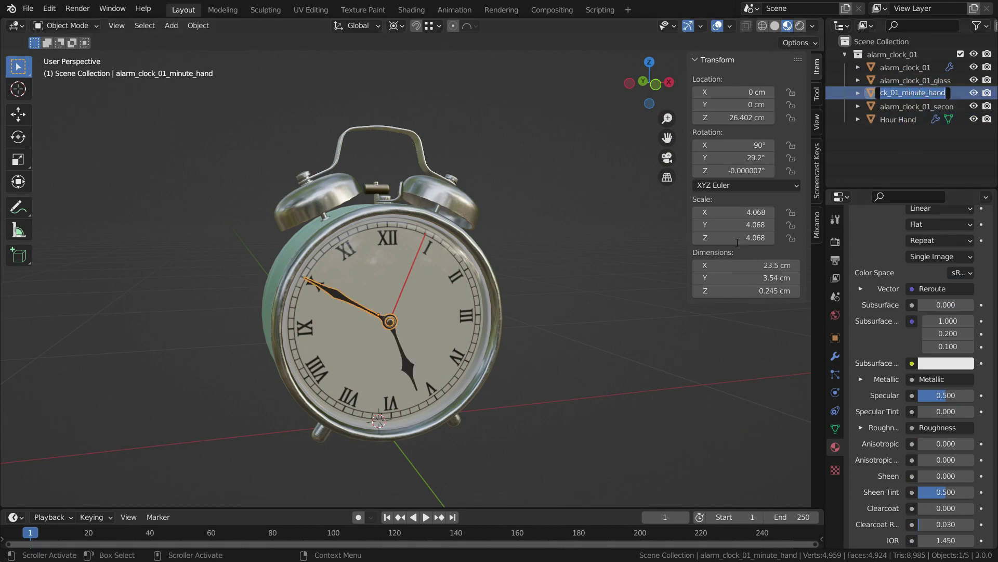
{"action": "type", "text": "Minute Hand"}
{"action": "key", "text": "Return"}
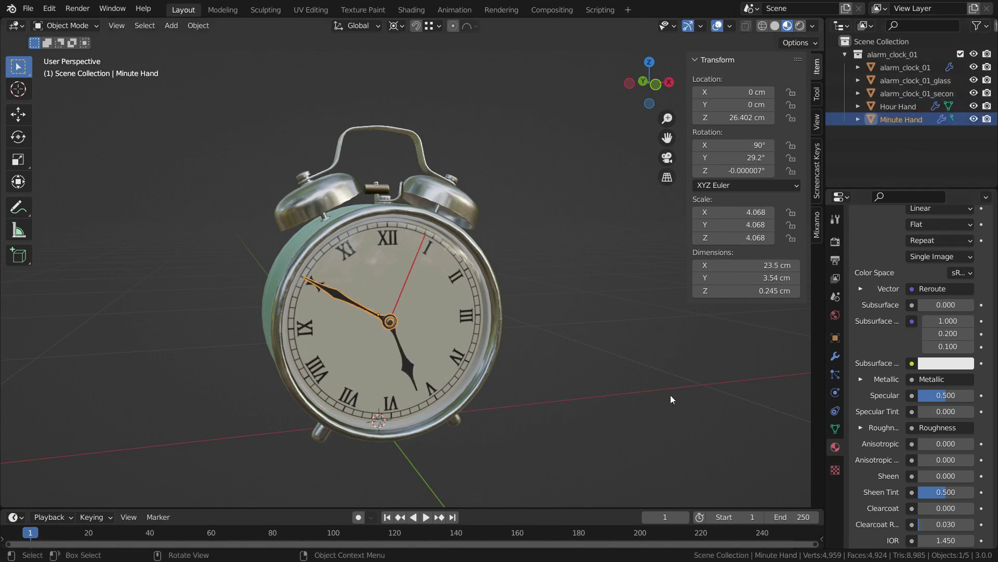
{"action": "double_click", "coordinate": [924, 95]}
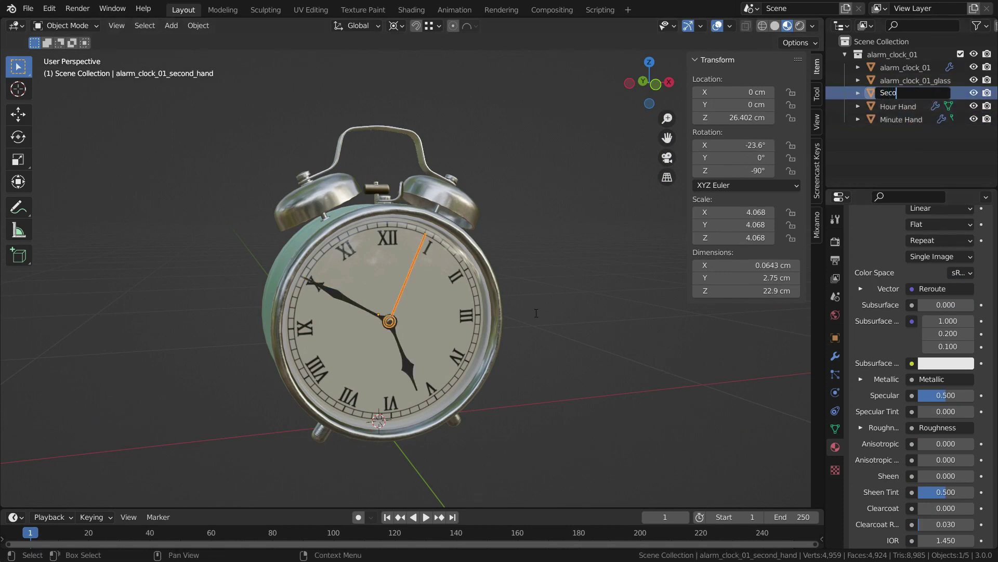
{"action": "key", "text": "Return"}
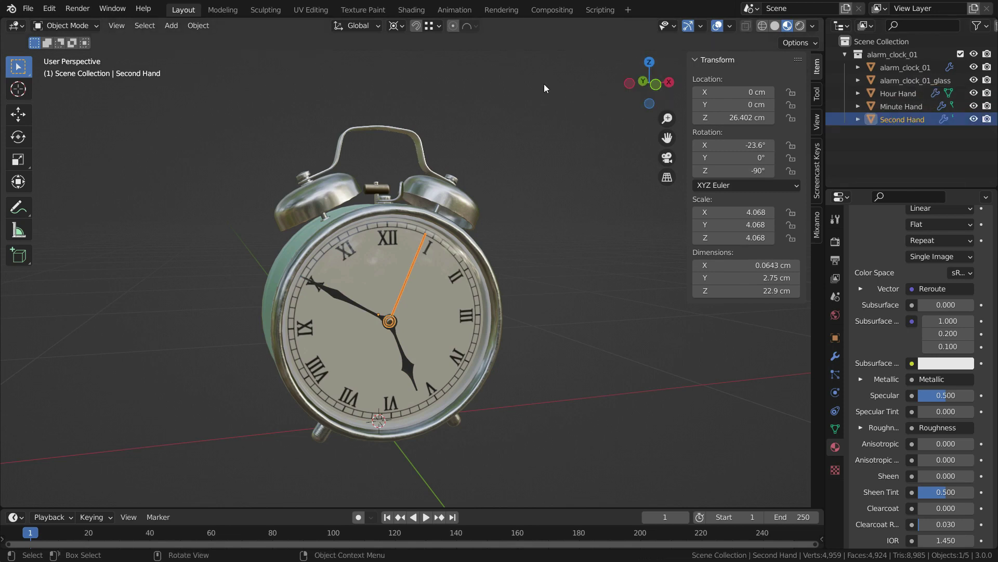
View the clock from the front and select the Minute Hand, then the Hour Hand.
{"action": "key", "text": "KP_1"}
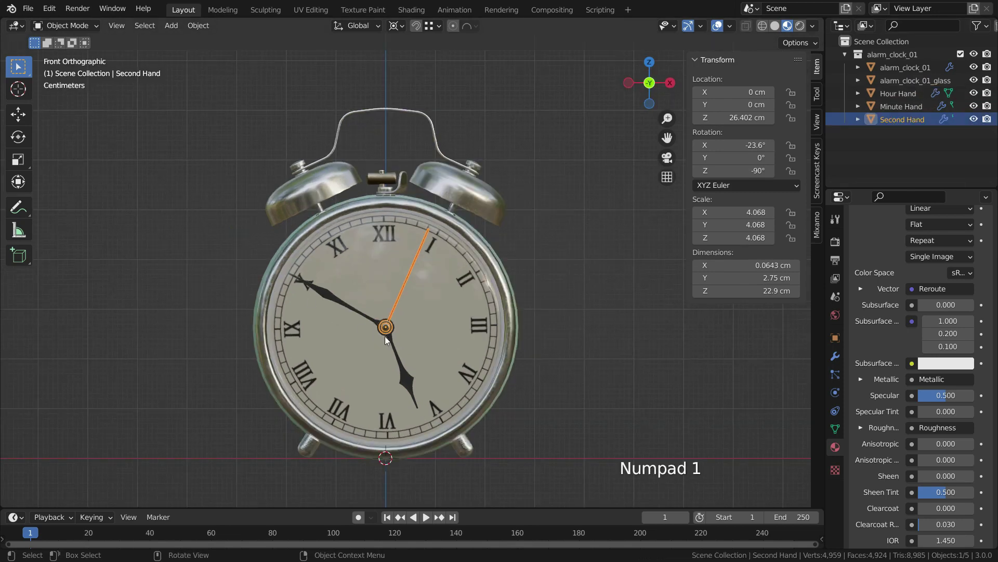
{"action": "scroll", "coordinate": [410, 338], "scroll_direction": "up", "scroll_amount": 2}
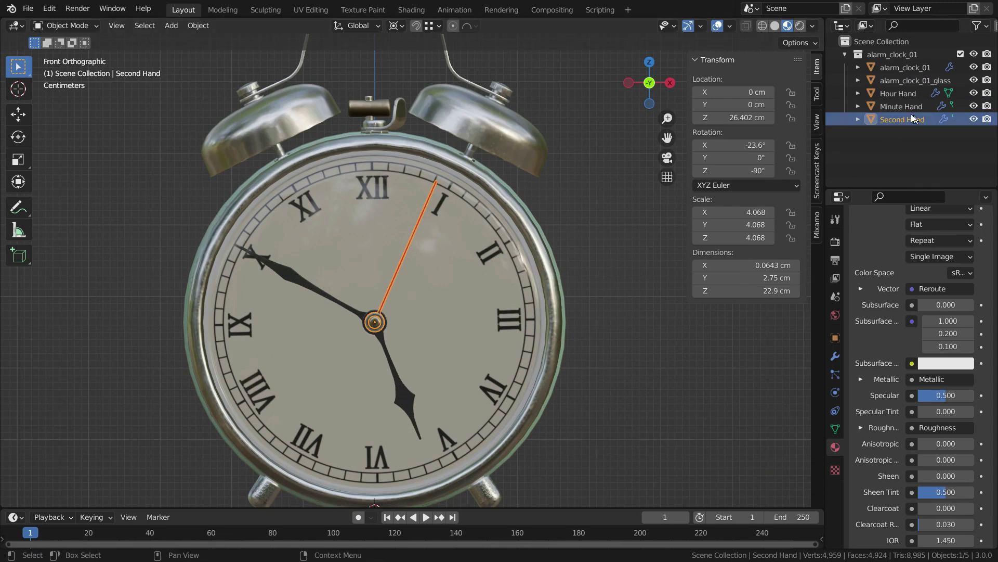
{"action": "left_click", "coordinate": [392, 329]}
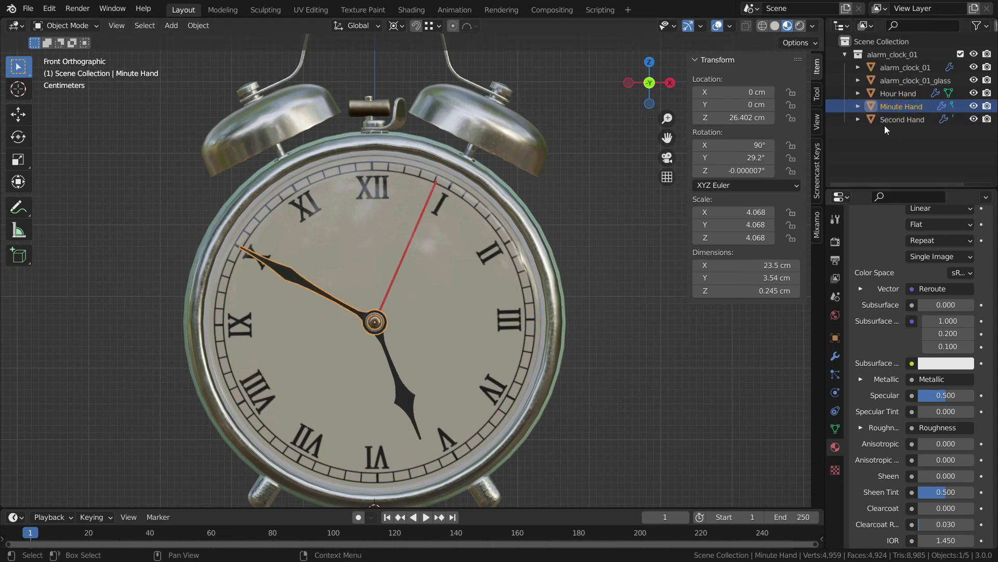
{"action": "left_click", "coordinate": [892, 94]}
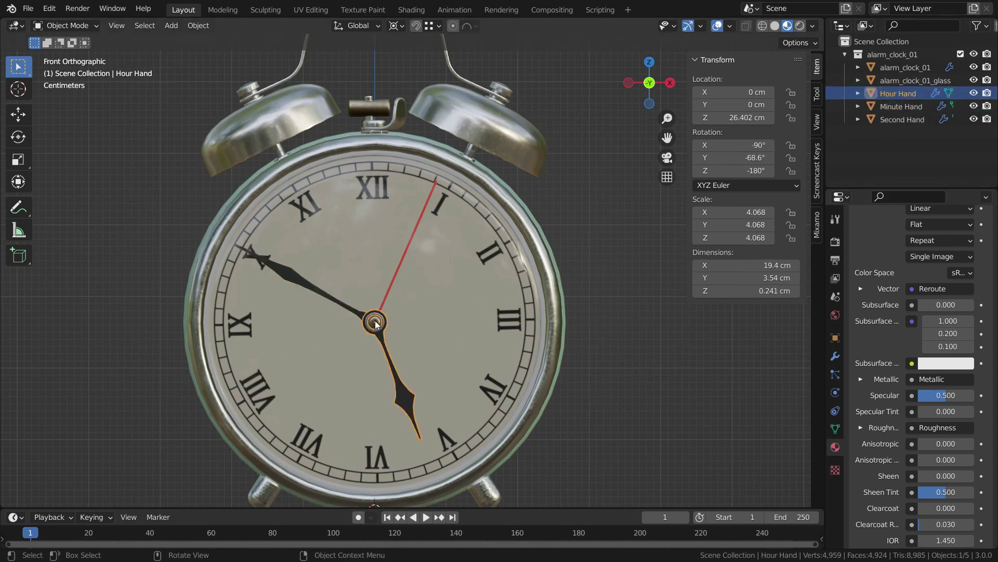
{"action": "scroll", "coordinate": [376, 323], "scroll_direction": "up", "scroll_amount": 4}
{"action": "scroll", "coordinate": [375, 325], "scroll_direction": "down", "scroll_amount": 4}
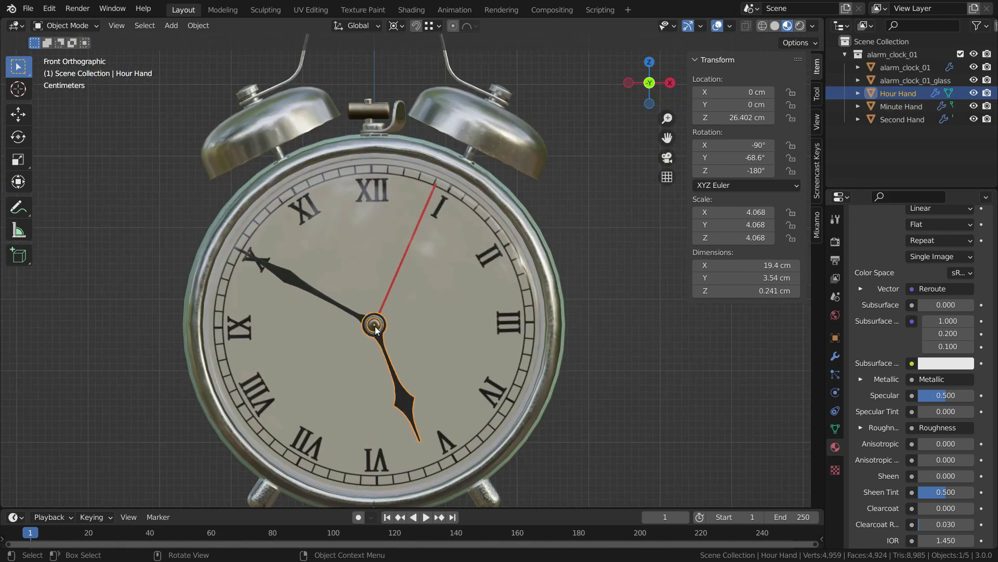
{"action": "left_click", "coordinate": [396, 25]}
Set the pivot to Median Point and rotate the Hour Hand to point at III.
{"action": "left_click", "coordinate": [425, 83]}
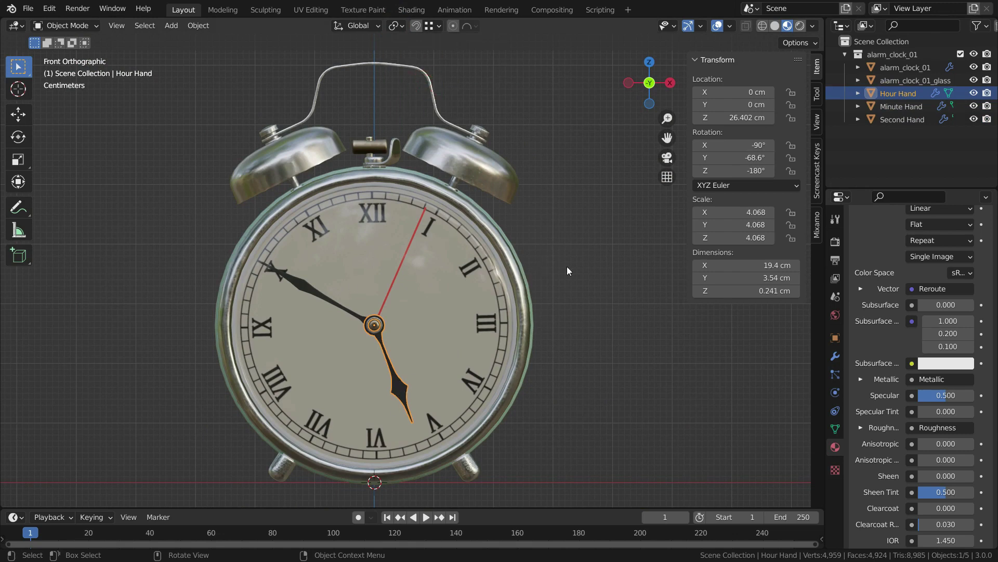
{"action": "key", "text": "r"}
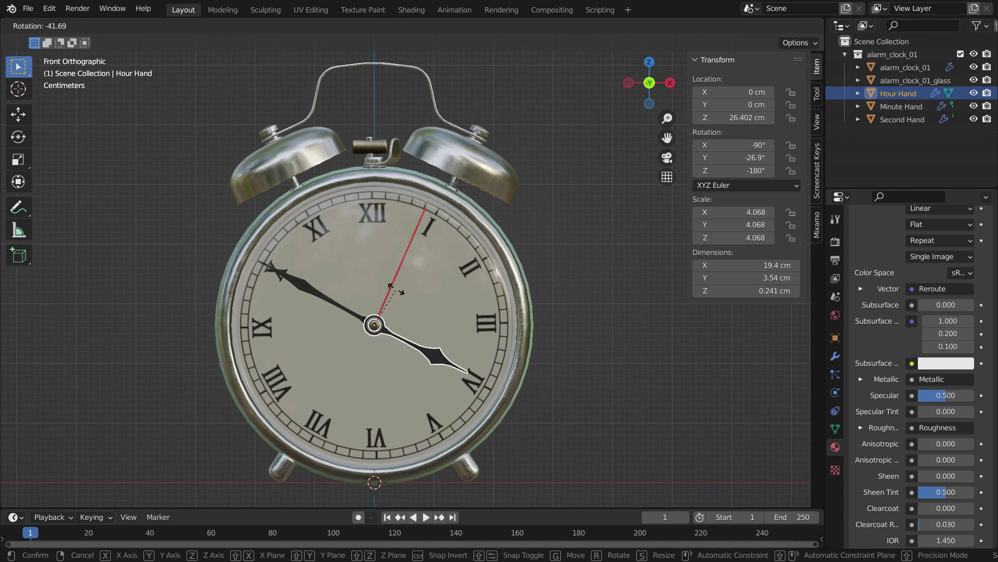
{"action": "left_click", "coordinate": [482, 344]}
{"action": "scroll", "coordinate": [483, 344], "scroll_direction": "up", "scroll_amount": 4}
{"action": "key", "text": "r"}
{"action": "right_click", "coordinate": [483, 337]}
{"action": "scroll", "coordinate": [484, 337], "scroll_direction": "down", "scroll_amount": 3}
Rotate the Minute Hand so it points at XII.
{"action": "left_click", "coordinate": [302, 283]}
{"action": "key", "text": "r"}
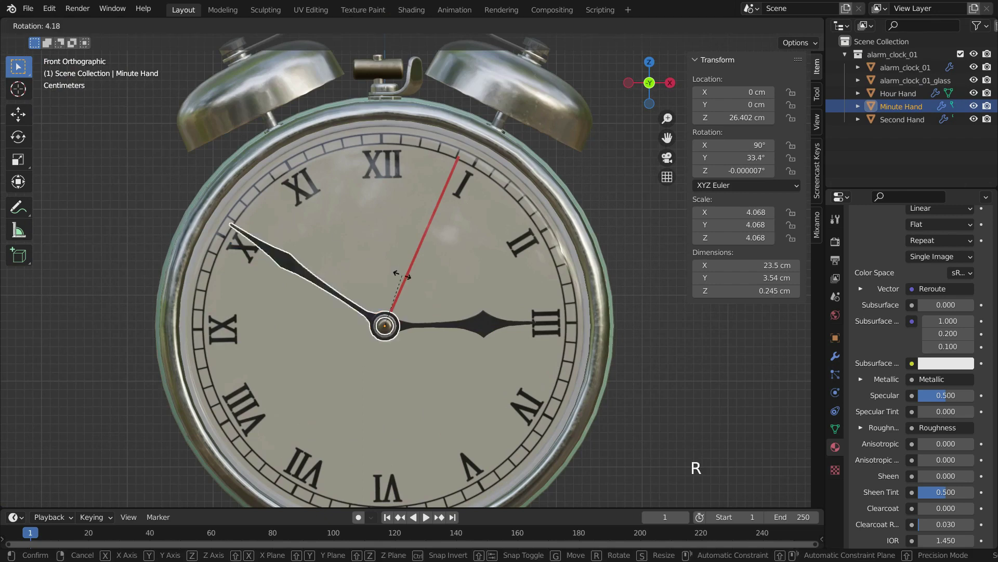
{"action": "left_click", "coordinate": [405, 286]}
{"action": "scroll", "coordinate": [405, 286], "scroll_direction": "up", "scroll_amount": 4}
{"action": "key", "text": "r"}
{"action": "left_click", "coordinate": [395, 205]}
{"action": "scroll", "coordinate": [394, 205], "scroll_direction": "down", "scroll_amount": 3}
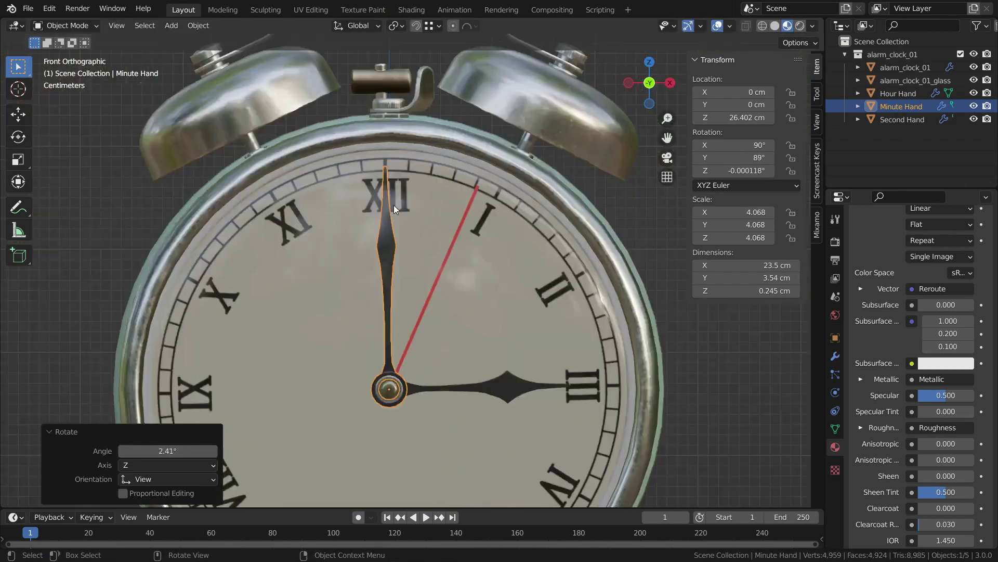
{"action": "scroll", "coordinate": [394, 205], "scroll_direction": "up", "scroll_amount": 1}
Rotate the Second Hand so it points at XII.
{"action": "left_click", "coordinate": [902, 119]}
{"action": "scroll", "coordinate": [476, 244], "scroll_direction": "up", "scroll_amount": 1}
{"action": "key", "text": "r"}
{"action": "left_click", "coordinate": [347, 135]}
{"action": "scroll", "coordinate": [348, 135], "scroll_direction": "up", "scroll_amount": 2}
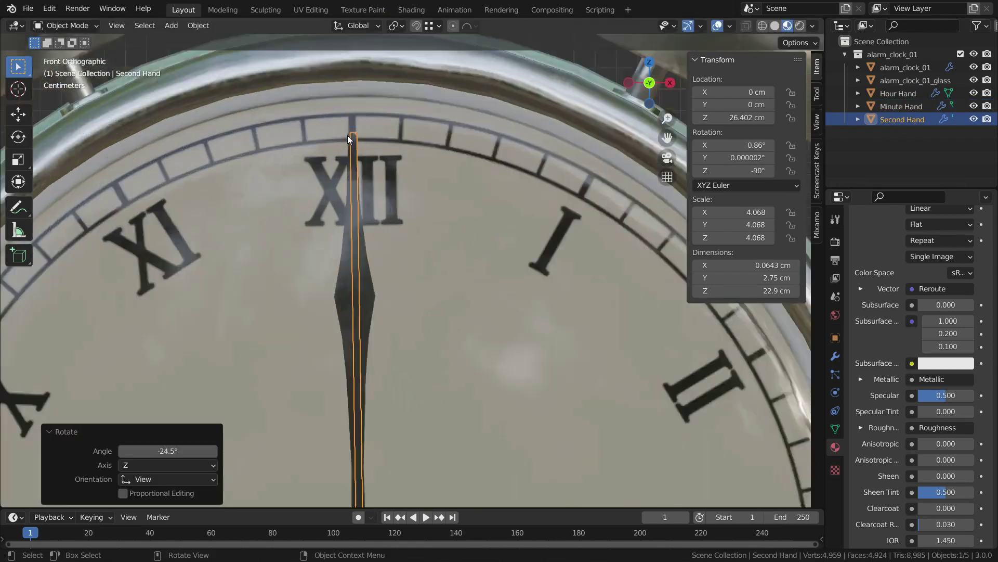
{"action": "key", "text": "r"}
{"action": "left_click", "coordinate": [366, 133]}
{"action": "scroll", "coordinate": [519, 236], "scroll_direction": "down", "scroll_amount": 4}
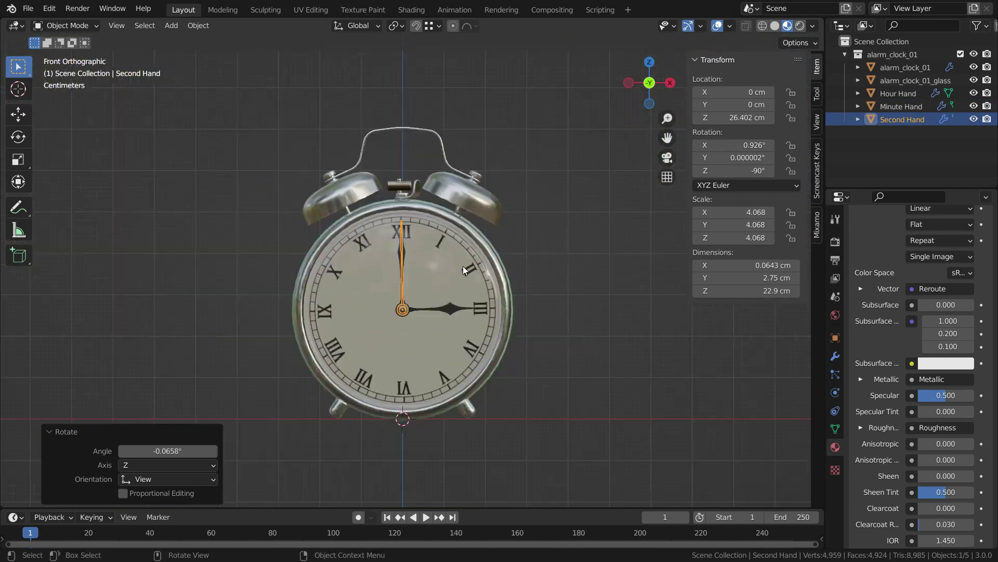
{"action": "scroll", "coordinate": [462, 266], "scroll_direction": "up", "scroll_amount": 2}
Apply rotation and scale to all objects, then split the 3D view side by side.
{"action": "key", "text": "a"}
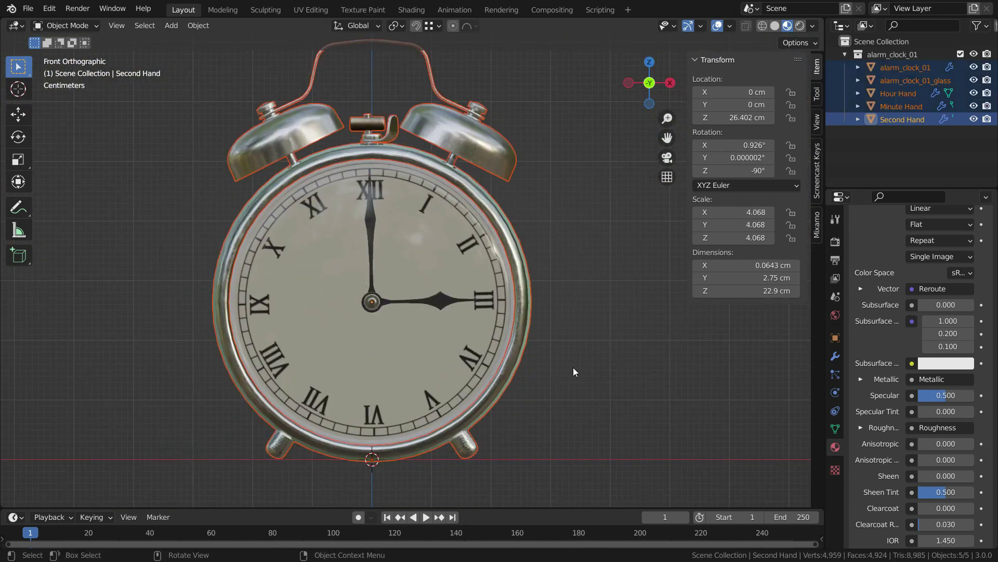
{"action": "key", "text": "ctrl+a"}
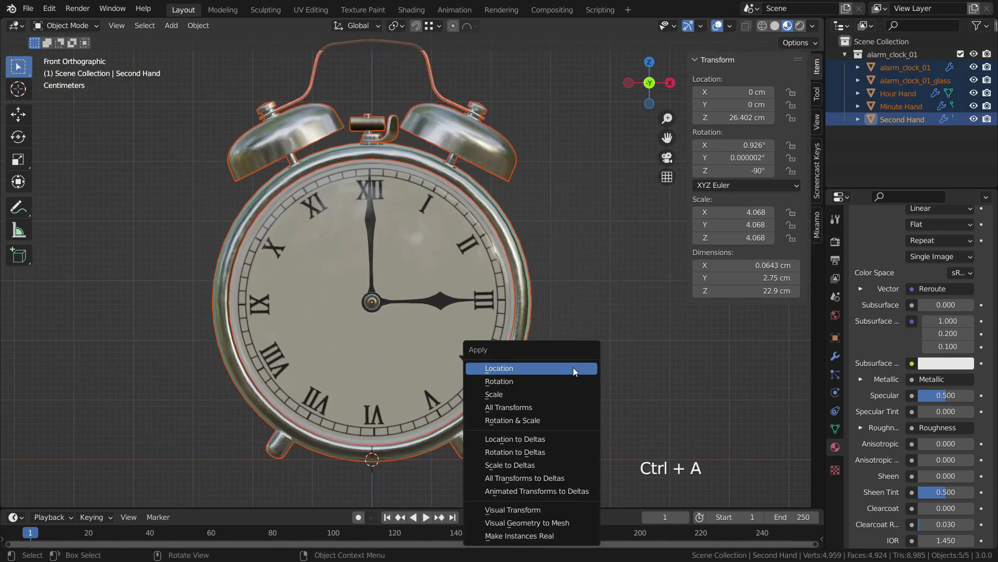
{"action": "left_click", "coordinate": [544, 424]}
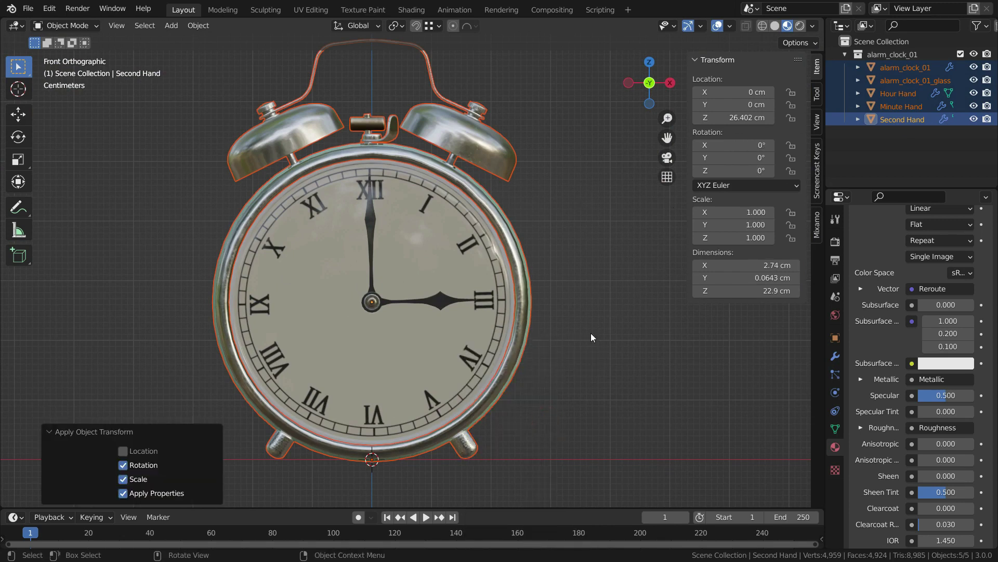
{"action": "left_click", "coordinate": [130, 167]}
{"action": "key", "text": "n"}
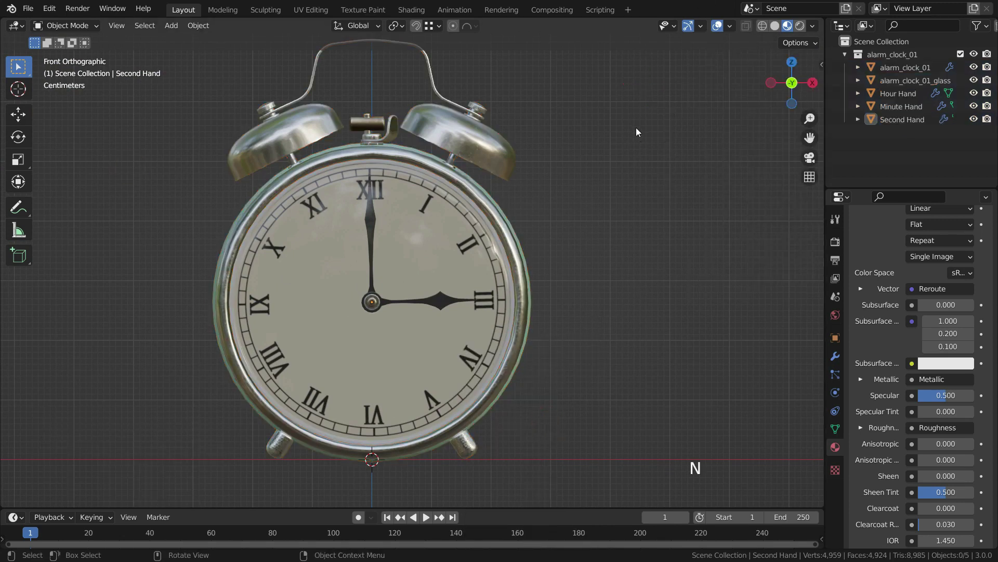
{"action": "left_click_drag", "start_coordinate": [821, 20], "coordinate": [332, 68]}
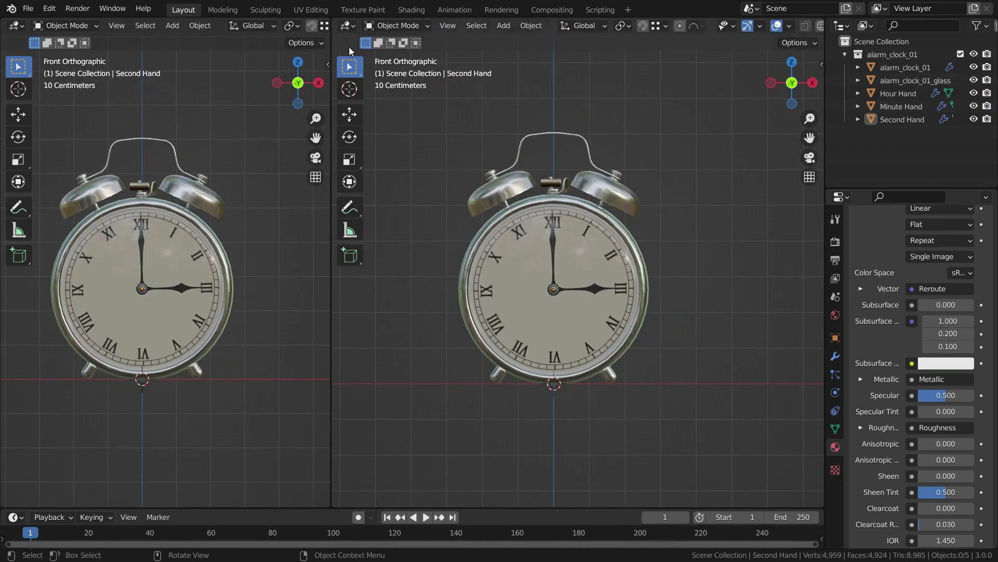
Turn the new right-hand view into a Geometry Node Editor showing the Second Hand's node tree.
{"action": "left_click", "coordinate": [347, 25]}
{"action": "left_click", "coordinate": [392, 132]}
{"action": "key", "text": "n"}
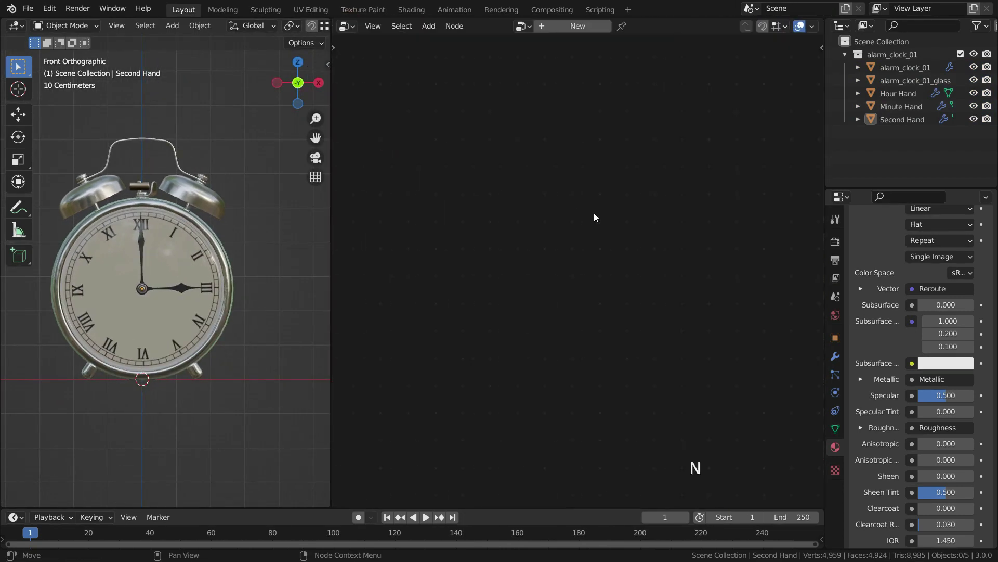
{"action": "scroll", "coordinate": [169, 252], "scroll_direction": "up", "scroll_amount": 3}
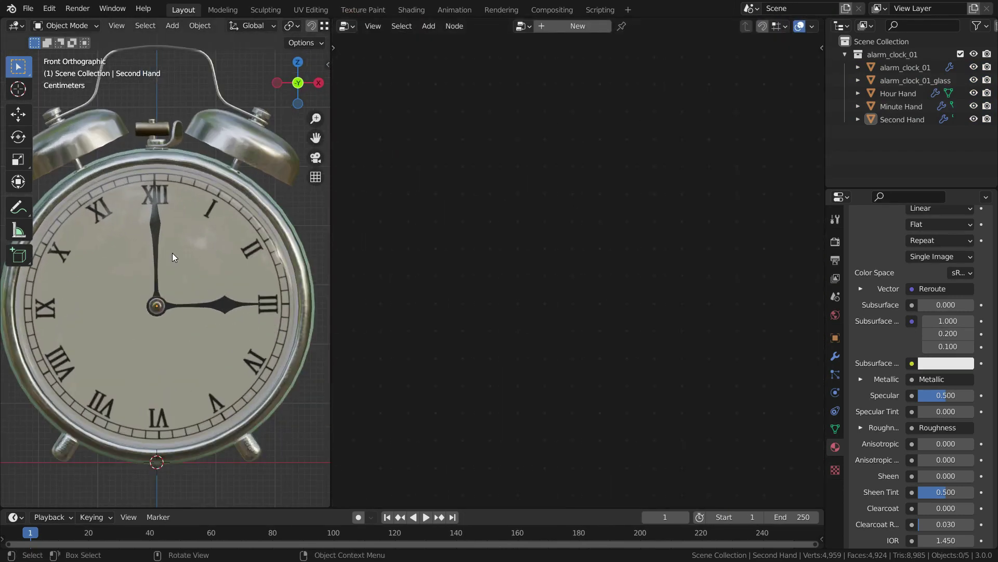
{"action": "left_click", "coordinate": [895, 118]}
{"action": "key", "text": "shift+F3"}
{"action": "key", "text": "Home"}
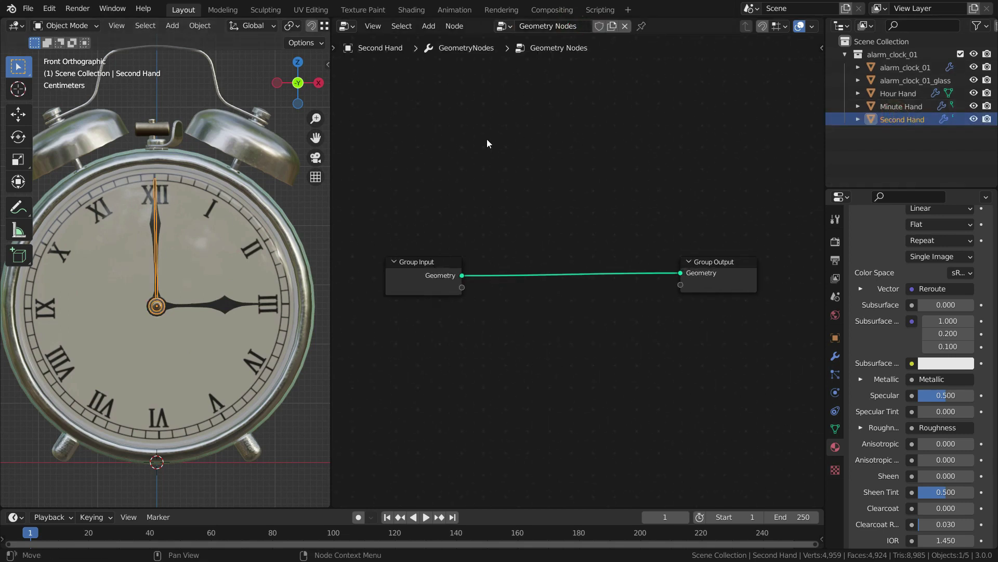
Insert a Transform node into the link and rotate the Second Hand 32.2° on Y.
{"action": "key", "text": "shift+a"}
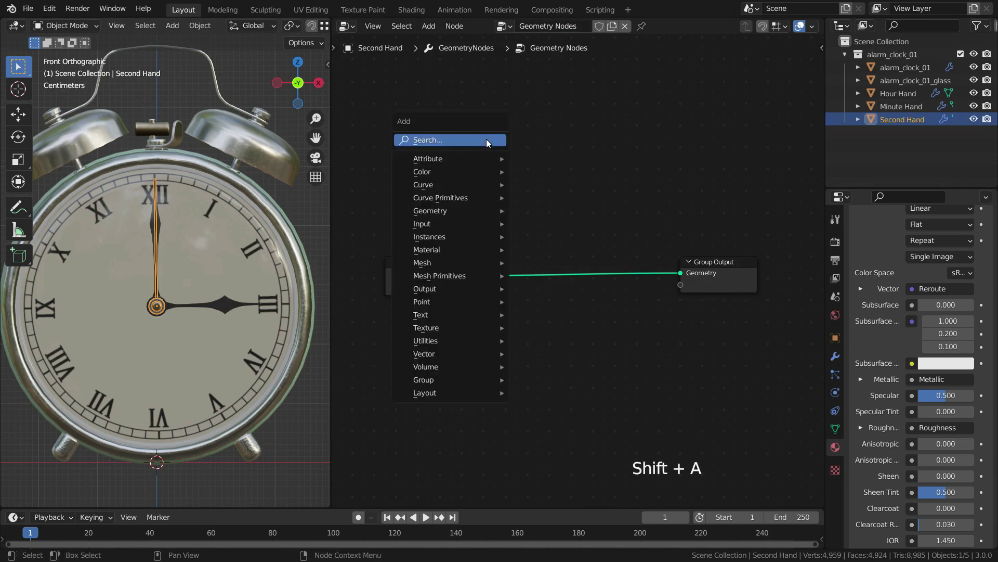
{"action": "mouse_move", "coordinate": [463, 210]}
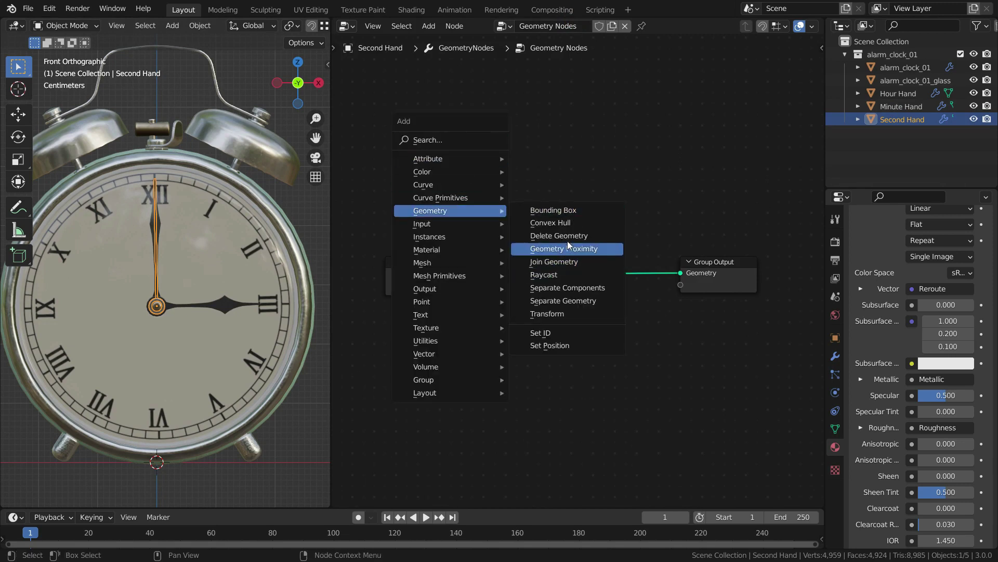
{"action": "left_click", "coordinate": [552, 315]}
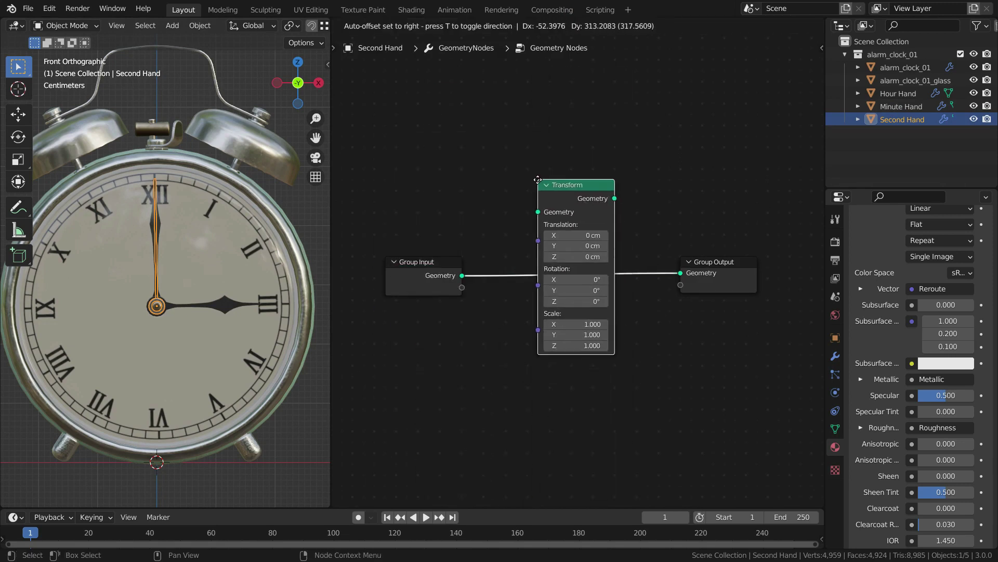
{"action": "left_click", "coordinate": [539, 183]}
{"action": "scroll", "coordinate": [560, 224], "scroll_direction": "up", "scroll_amount": 1}
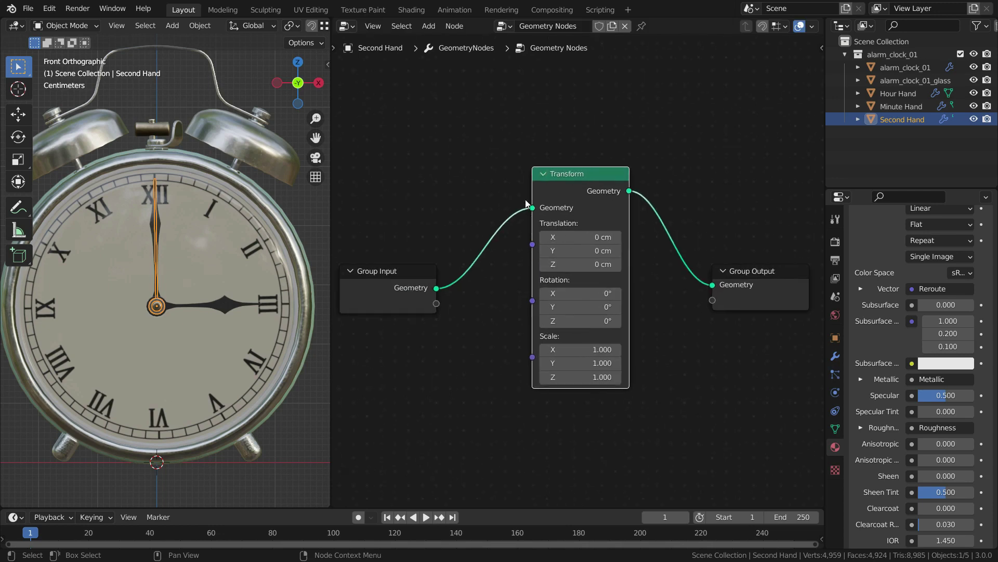
{"action": "scroll", "coordinate": [625, 243], "scroll_direction": "down", "scroll_amount": 1}
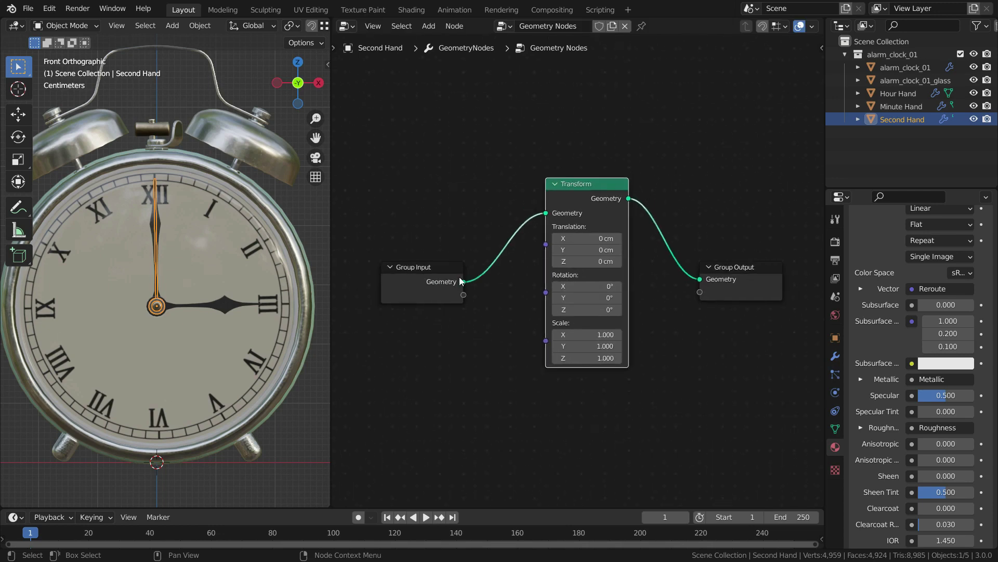
{"action": "left_click_drag", "start_coordinate": [571, 301], "coordinate": [592, 301]}
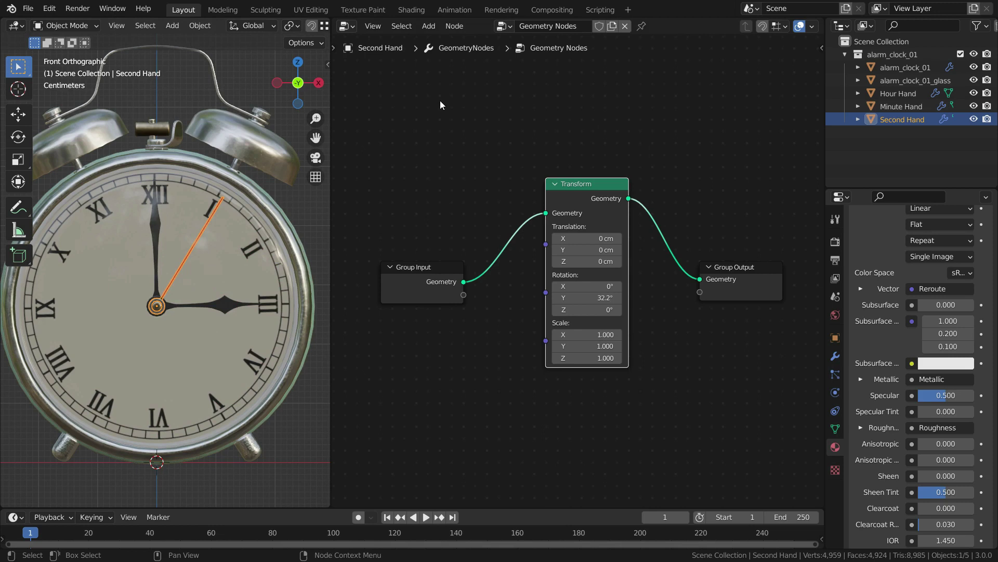
{"action": "key", "text": "shift+a"}
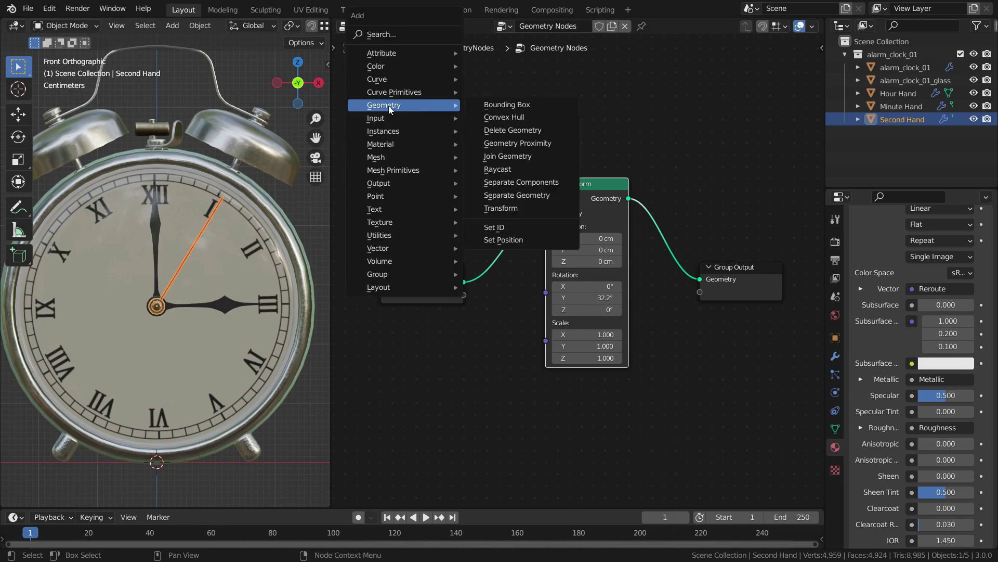
Insert a Join Geometry node just before the Group Output.
{"action": "left_click", "coordinate": [497, 156]}
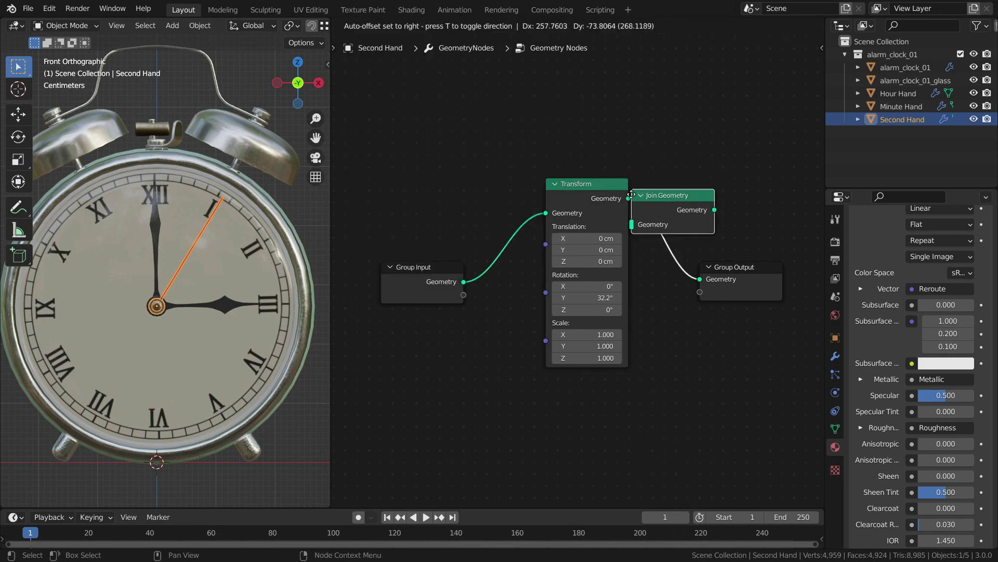
{"action": "left_click", "coordinate": [630, 195]}
{"action": "key", "text": "Home"}
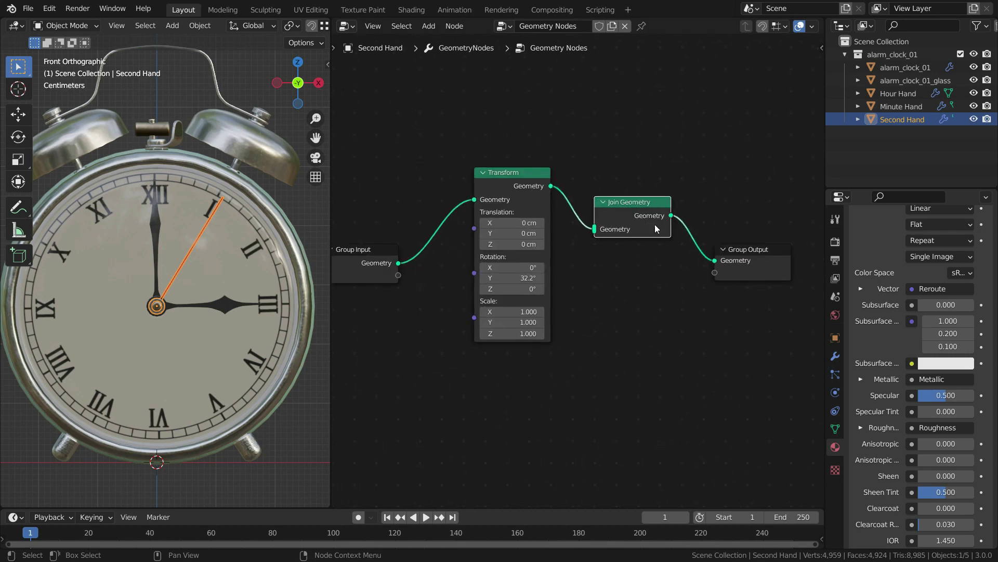
{"action": "mouse_move", "coordinate": [495, 173]}
{"action": "left_mouse_down"}
{"action": "mouse_move", "coordinate": [507, 173]}
{"action": "mouse_move", "coordinate": [495, 172]}
{"action": "left_mouse_up"}
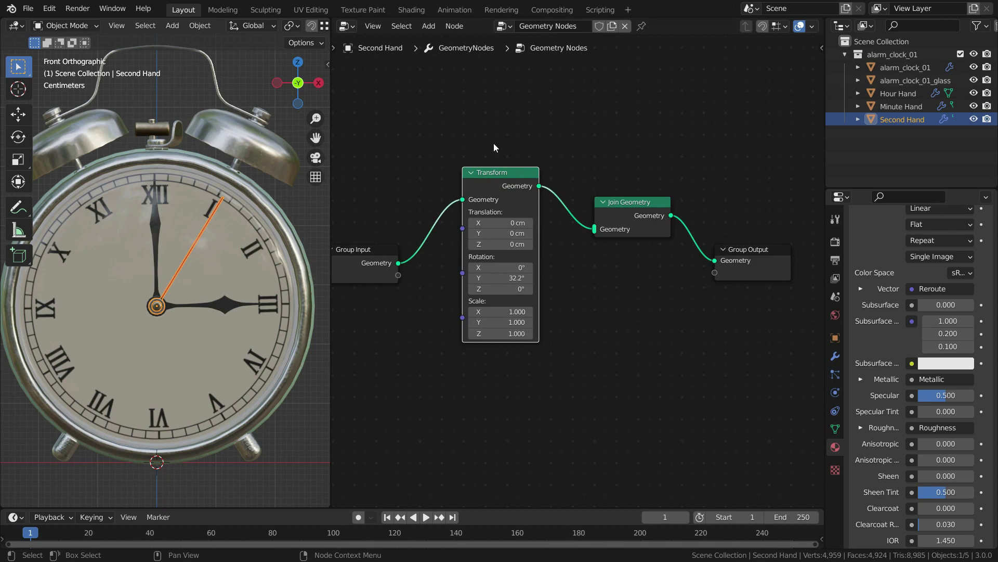
Add an Object Info node below Transform and shift Join Geometry and Group Output down-right.
{"action": "key", "text": "shift+a"}
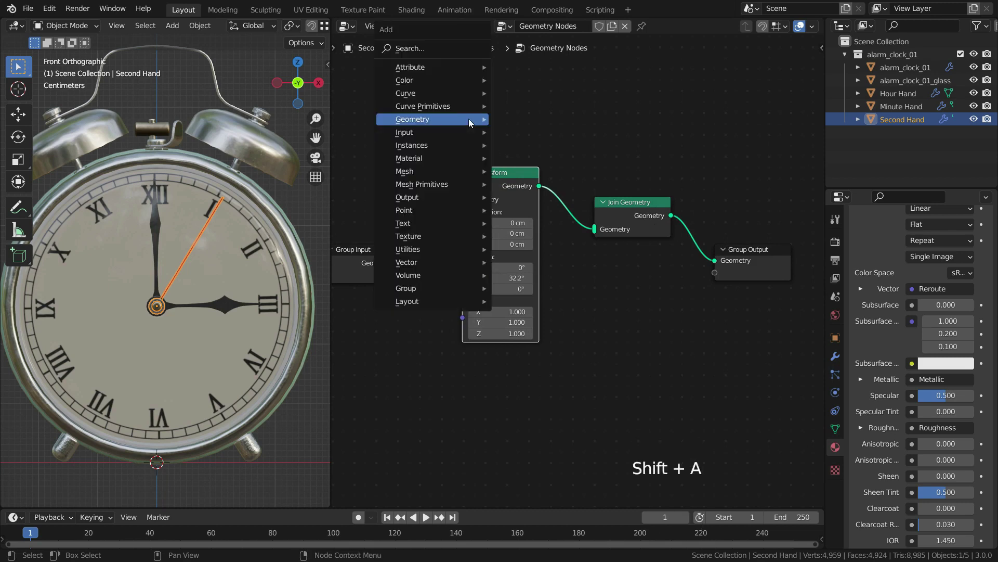
{"action": "mouse_move", "coordinate": [430, 146]}
{"action": "mouse_move", "coordinate": [404, 132]}
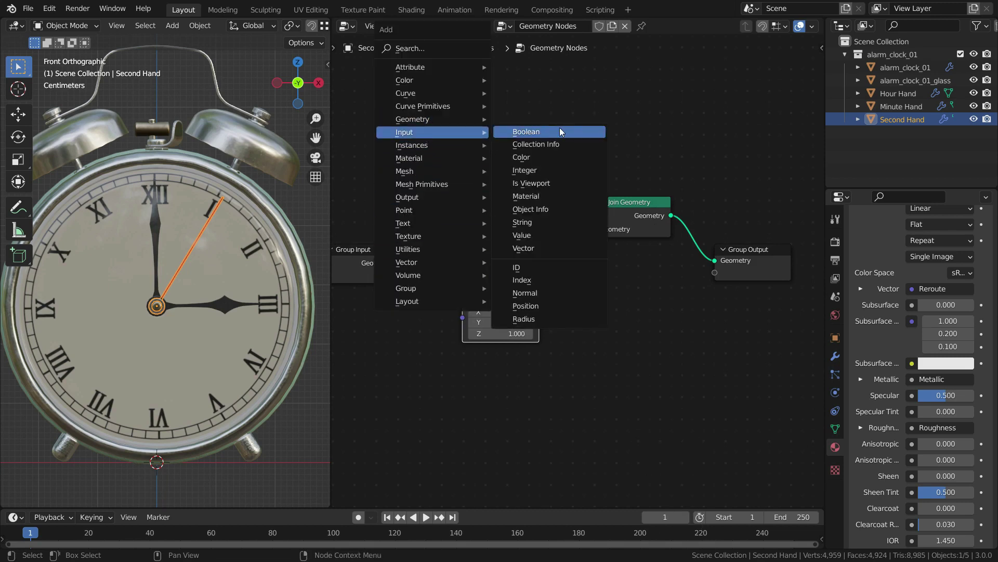
{"action": "left_click", "coordinate": [560, 208]}
{"action": "left_click", "coordinate": [471, 359]}
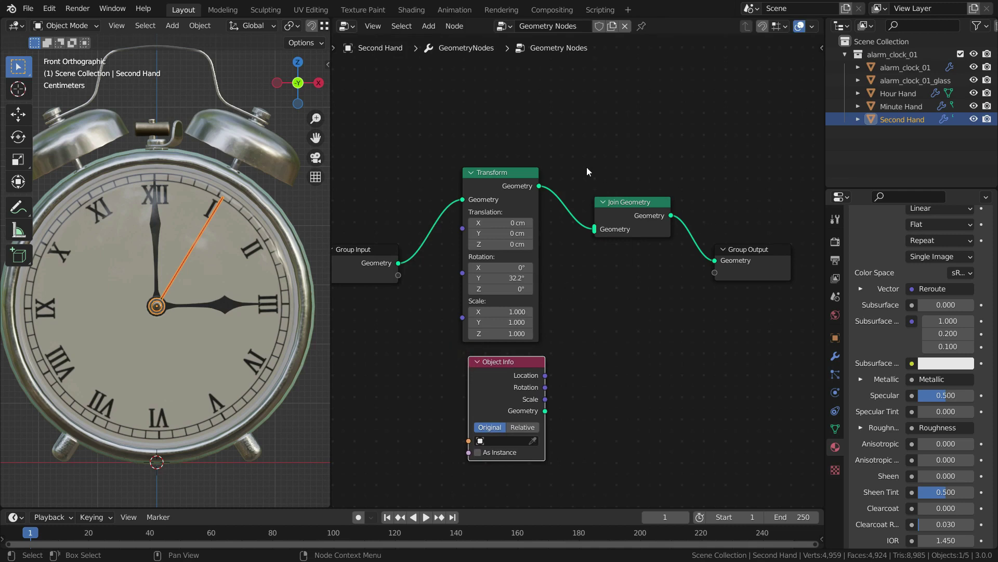
{"action": "left_click_drag", "start_coordinate": [587, 171], "coordinate": [824, 354]}
{"action": "key", "text": "g"}
{"action": "left_click", "coordinate": [690, 342]}
{"action": "scroll", "coordinate": [585, 151], "scroll_direction": "down", "scroll_amount": 1}
Wire Object Info's geometry into Join Geometry and set its object to Minute Hand.
{"action": "left_click_drag", "start_coordinate": [551, 373], "coordinate": [649, 277]}
{"action": "scroll", "coordinate": [583, 342], "scroll_direction": "down", "scroll_amount": 2}
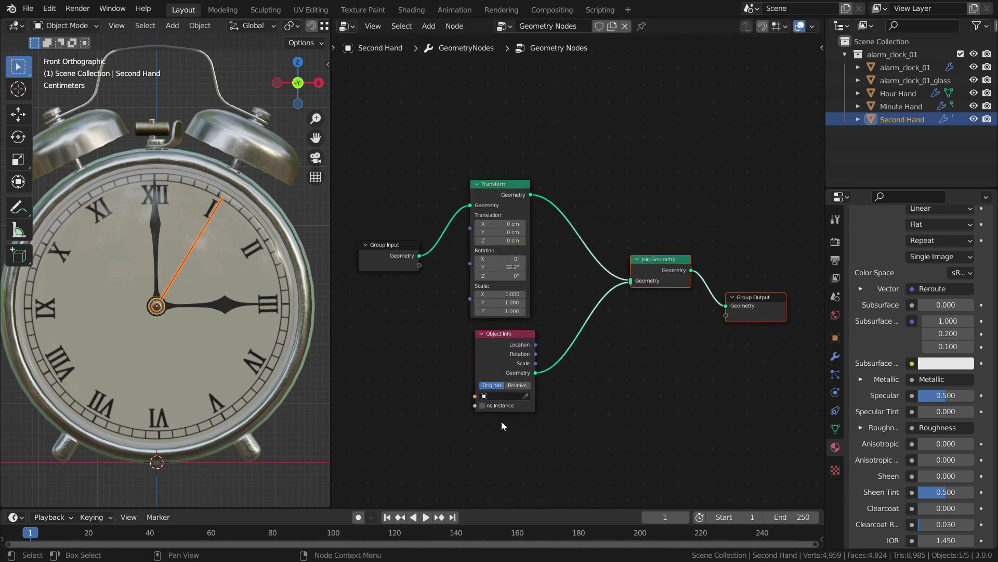
{"action": "left_click", "coordinate": [506, 396]}
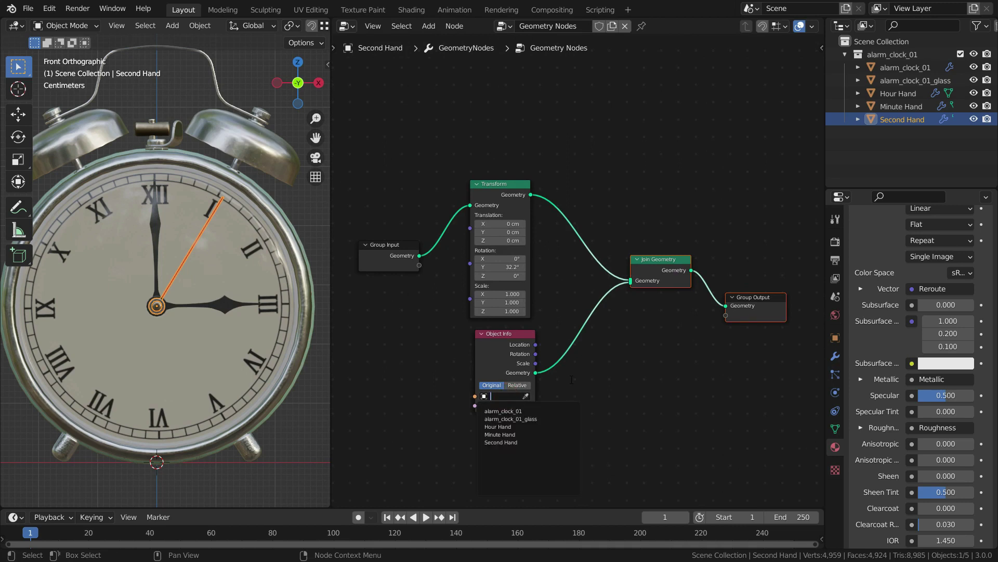
{"action": "scroll", "coordinate": [488, 408], "scroll_direction": "up", "scroll_amount": 5}
{"action": "left_click", "coordinate": [498, 379]}
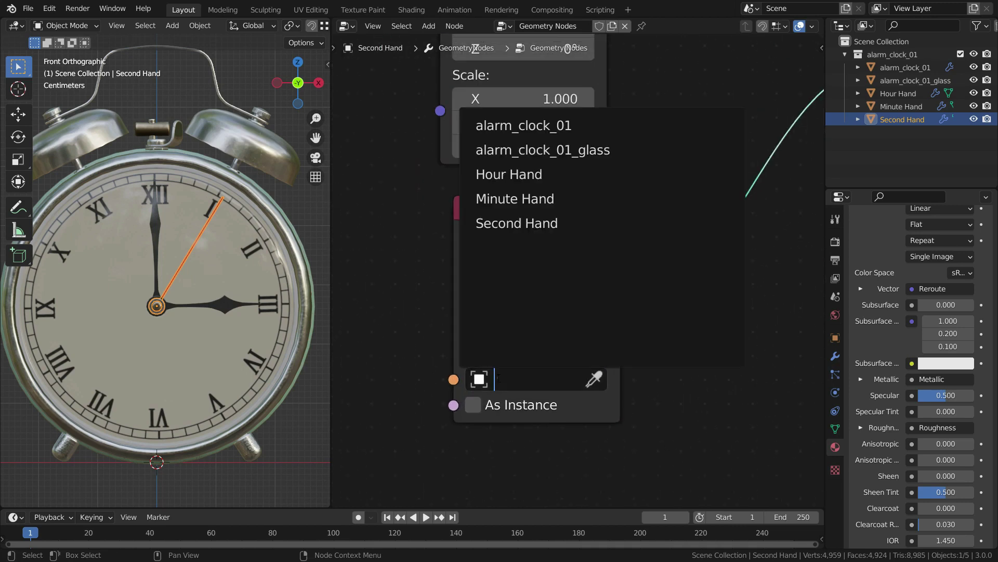
{"action": "left_click", "coordinate": [522, 198]}
{"action": "scroll", "coordinate": [483, 356], "scroll_direction": "down", "scroll_amount": 3}
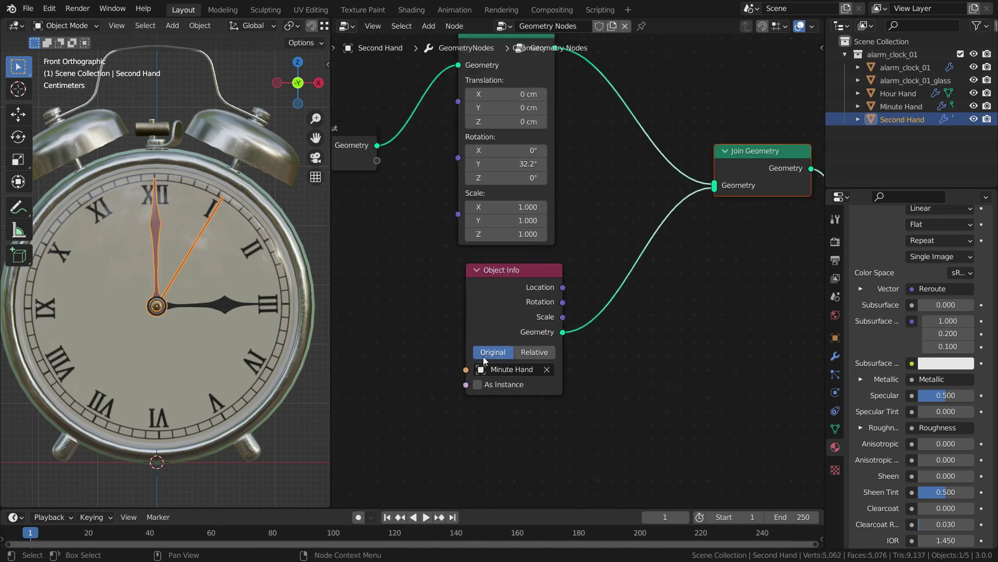
{"action": "scroll", "coordinate": [483, 357], "scroll_direction": "down", "scroll_amount": 2}
Duplicate the Transform between Object Info and Join Geometry, rotating the minute hand 49.3° on Y.
{"action": "left_click", "coordinate": [511, 119]}
{"action": "key", "text": "shift+d"}
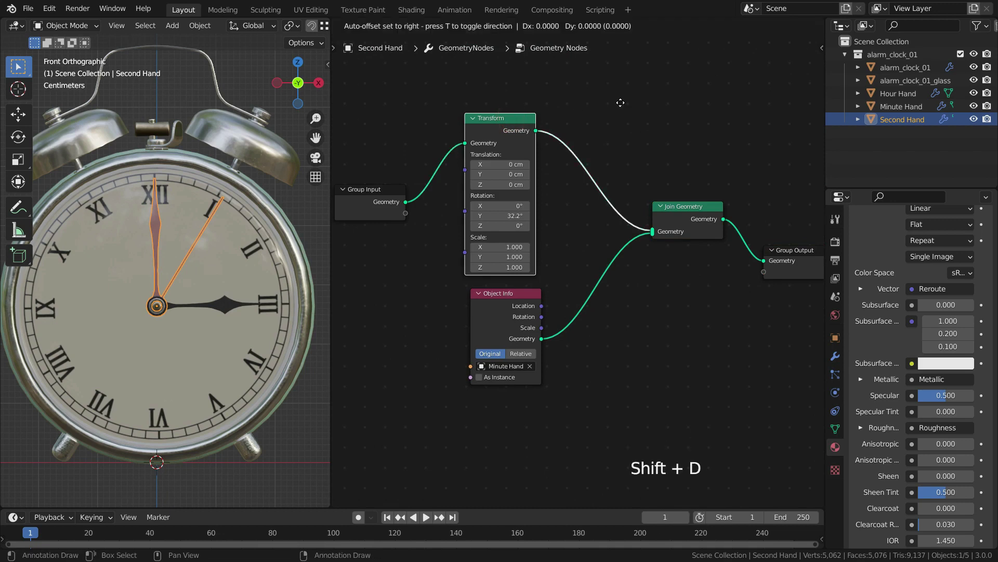
{"action": "left_click", "coordinate": [716, 229]}
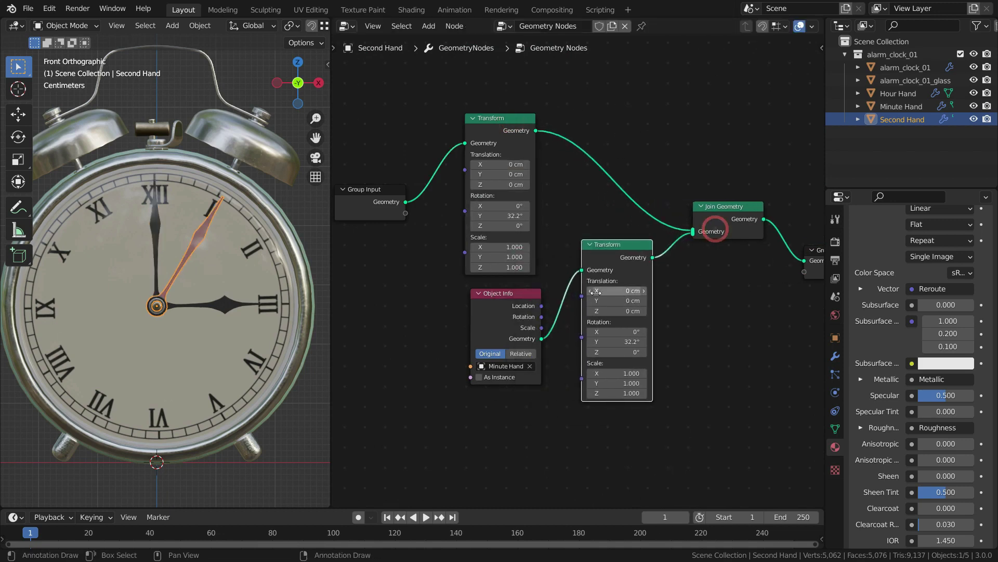
{"action": "scroll", "coordinate": [560, 353], "scroll_direction": "up", "scroll_amount": 1}
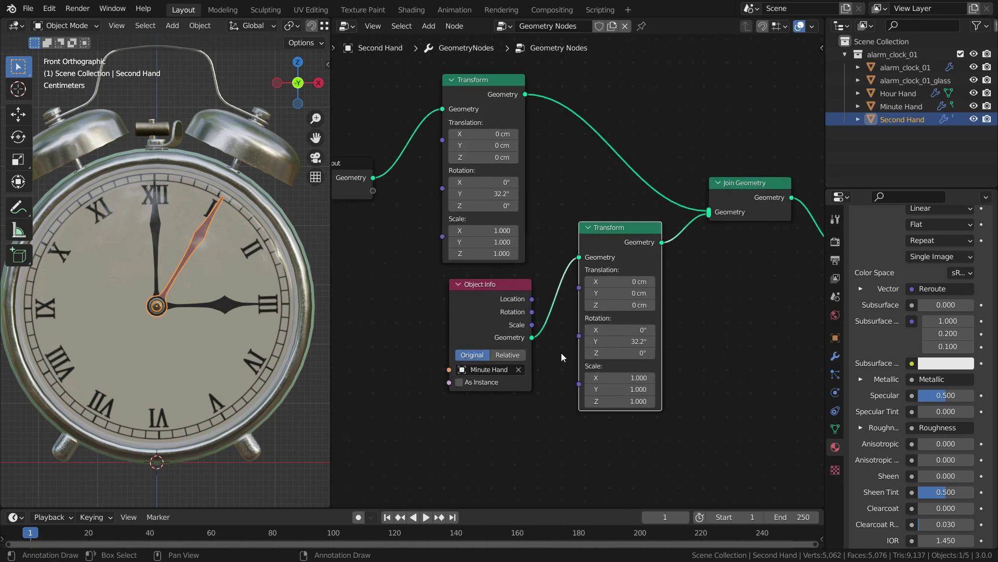
{"action": "left_click_drag", "start_coordinate": [619, 341], "coordinate": [640, 341]}
{"action": "scroll", "coordinate": [161, 243], "scroll_direction": "up", "scroll_amount": 3}
{"action": "scroll", "coordinate": [162, 243], "scroll_direction": "down", "scroll_amount": 3}
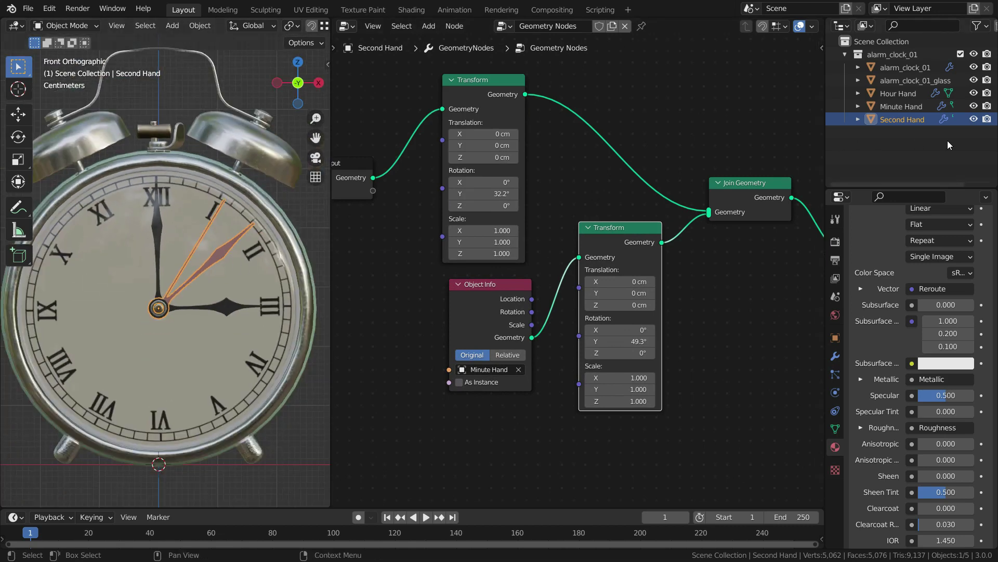
Hide the original Minute Hand and select its Object Info and Transform nodes.
{"action": "left_click", "coordinate": [973, 107]}
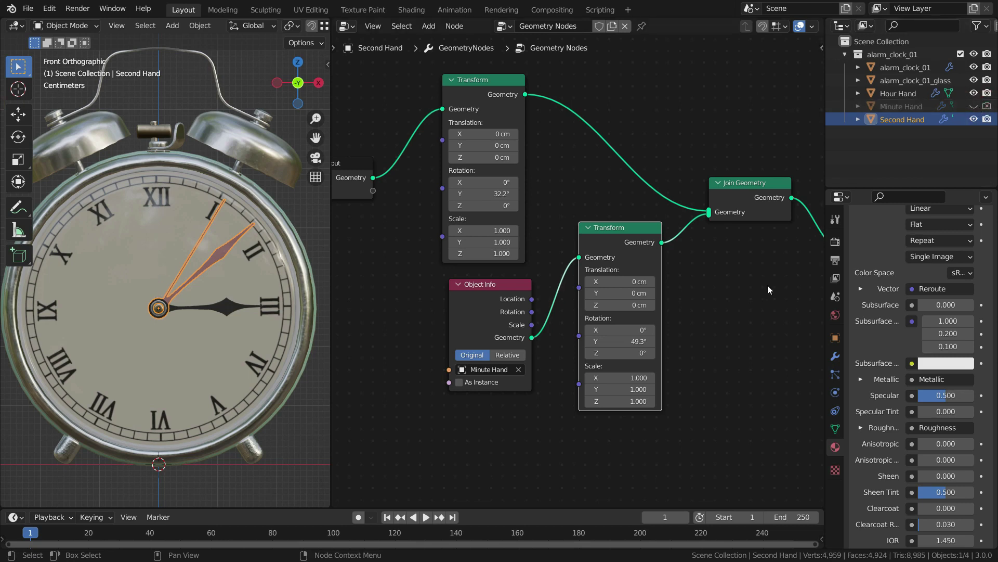
{"action": "scroll", "coordinate": [554, 102], "scroll_direction": "down", "scroll_amount": 4}
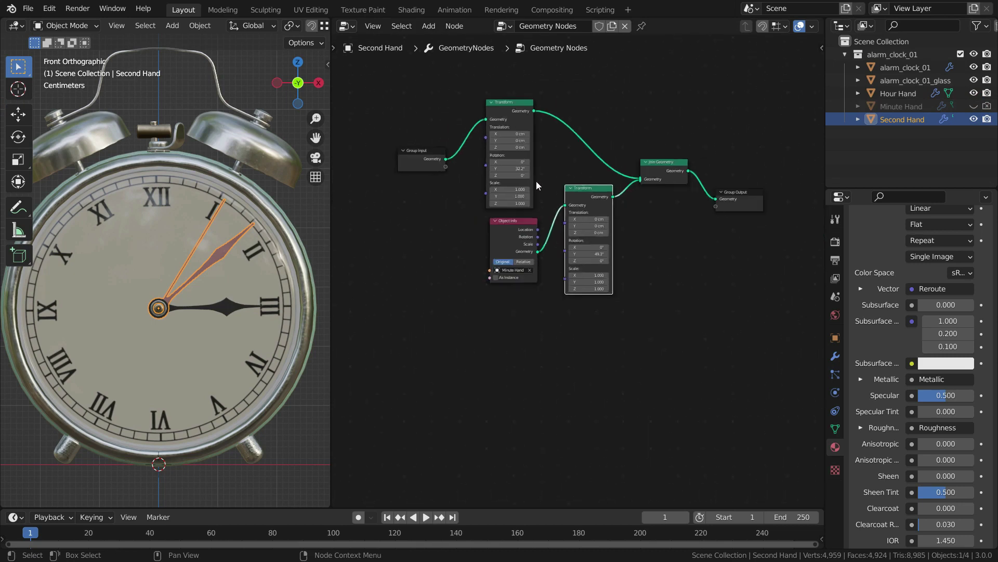
{"action": "left_click", "coordinate": [529, 220]}
{"action": "left_click_drag", "start_coordinate": [508, 327], "coordinate": [578, 218]}
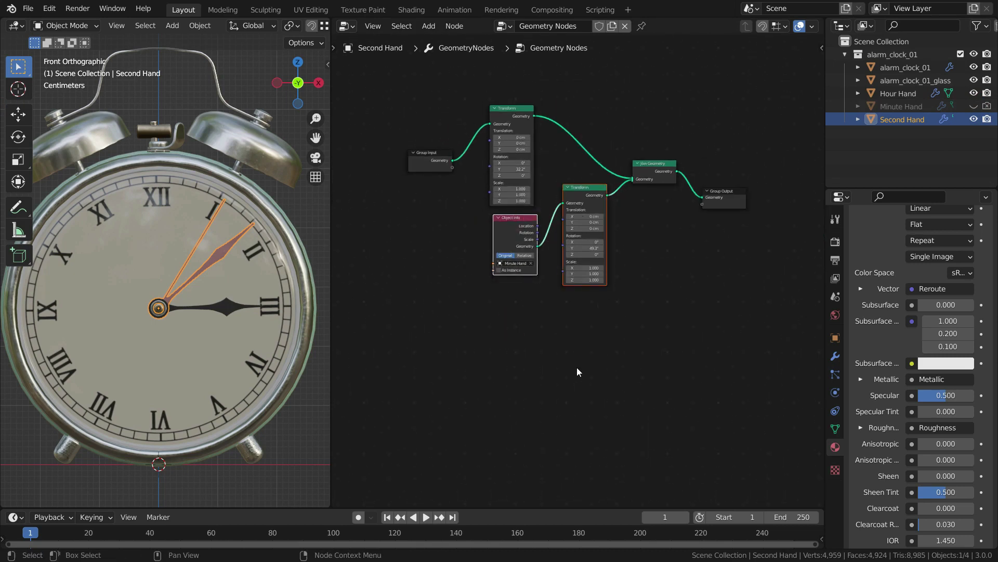
Duplicate the Object Info/Transform pair and connect the copy into Join Geometry.
{"action": "key", "text": "shift+d"}
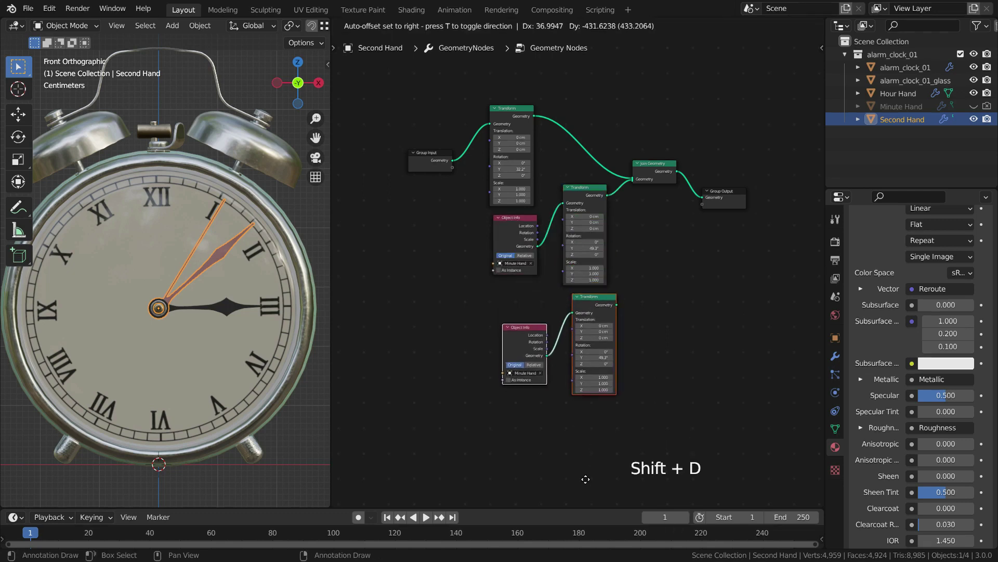
{"action": "left_click", "coordinate": [578, 479]}
{"action": "scroll", "coordinate": [549, 388], "scroll_direction": "up", "scroll_amount": 1}
{"action": "left_click_drag", "start_coordinate": [647, 82], "coordinate": [811, 223]}
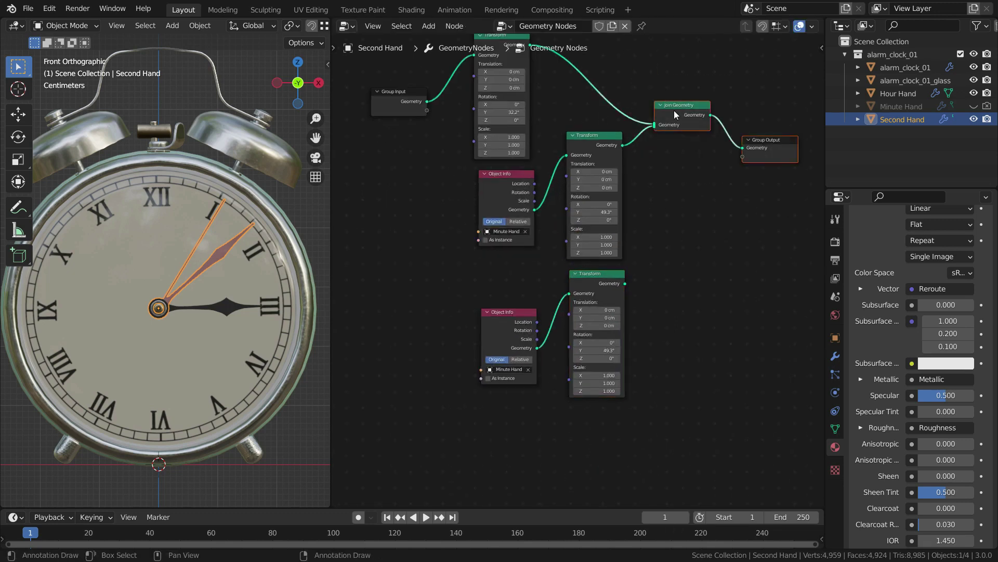
{"action": "key", "text": "g"}
{"action": "left_click", "coordinate": [671, 270]}
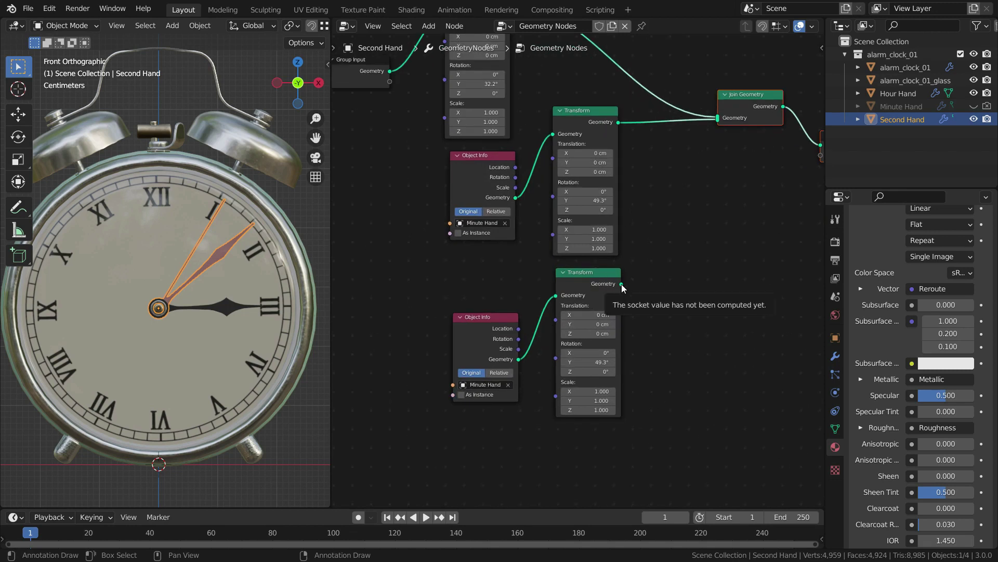
{"action": "left_click_drag", "start_coordinate": [622, 284], "coordinate": [718, 118]}
{"action": "scroll", "coordinate": [487, 418], "scroll_direction": "up", "scroll_amount": 1}
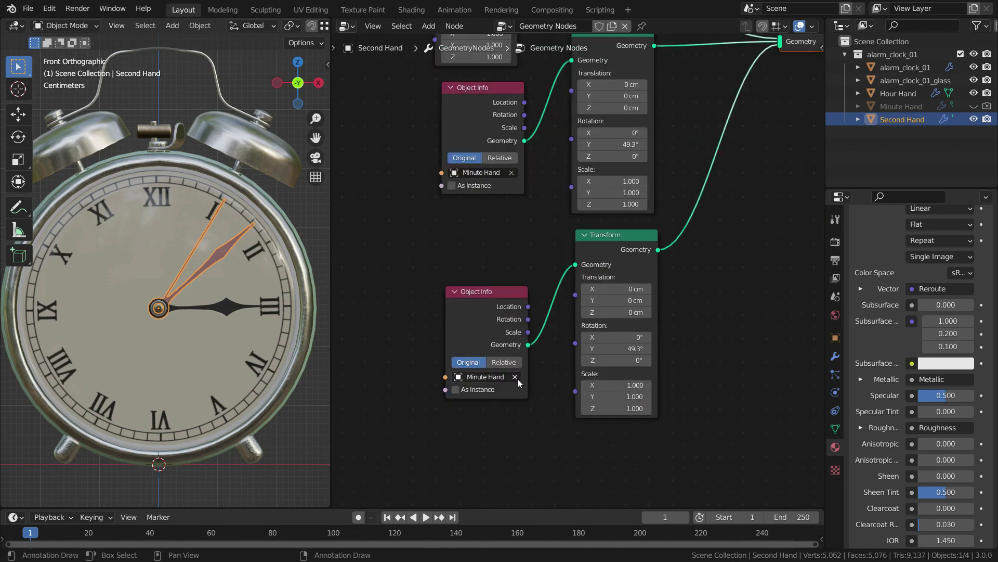
Set the copied Object Info node to read the Hour Hand.
{"action": "left_click", "coordinate": [477, 376]}
{"action": "left_click", "coordinate": [488, 417]}
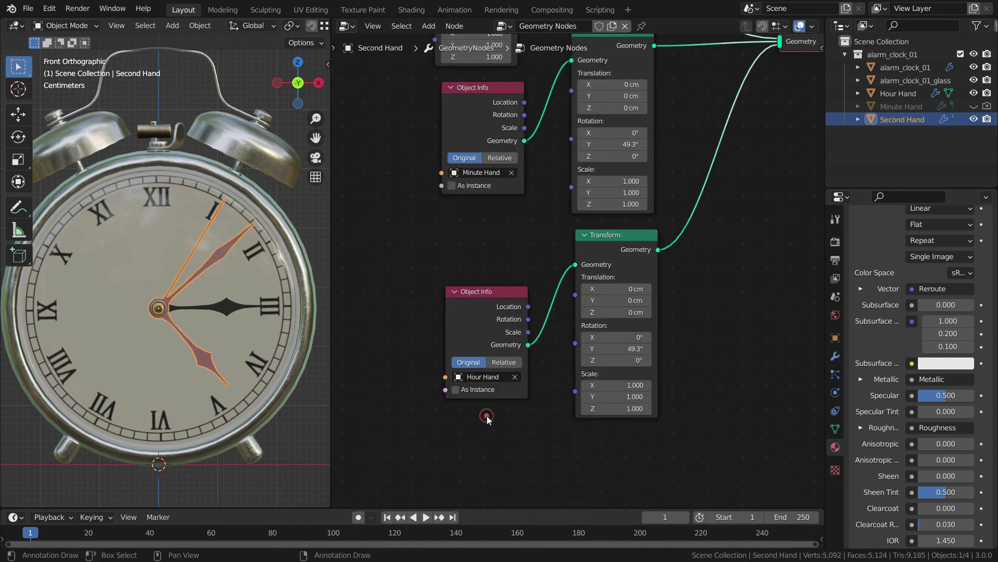
{"action": "scroll", "coordinate": [467, 405], "scroll_direction": "down", "scroll_amount": 2}
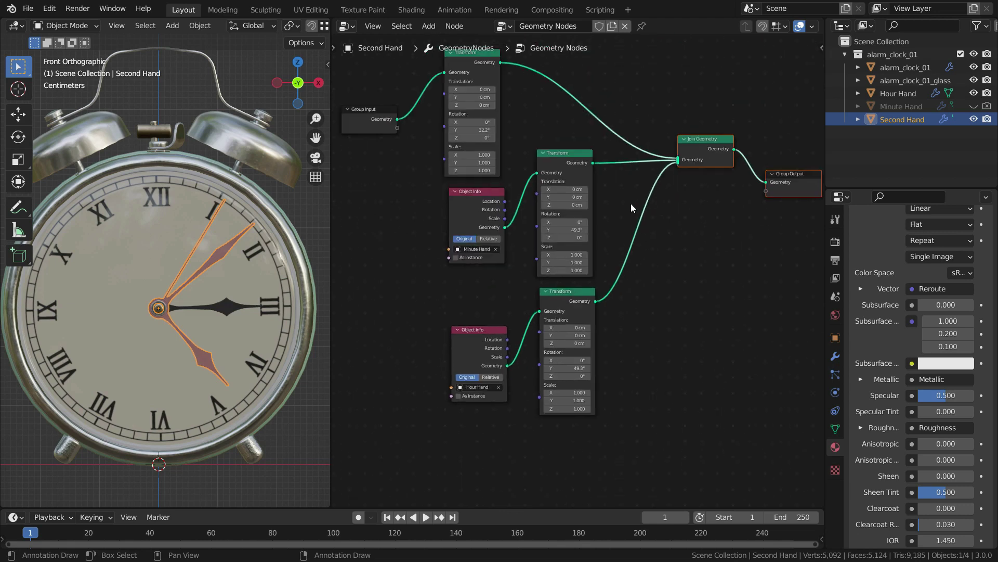
{"action": "scroll", "coordinate": [567, 368], "scroll_direction": "up", "scroll_amount": 2}
Reset the hour and minute Transform Y rotations to 0° and hide the original Hour Hand.
{"action": "double_click", "coordinate": [565, 368]}
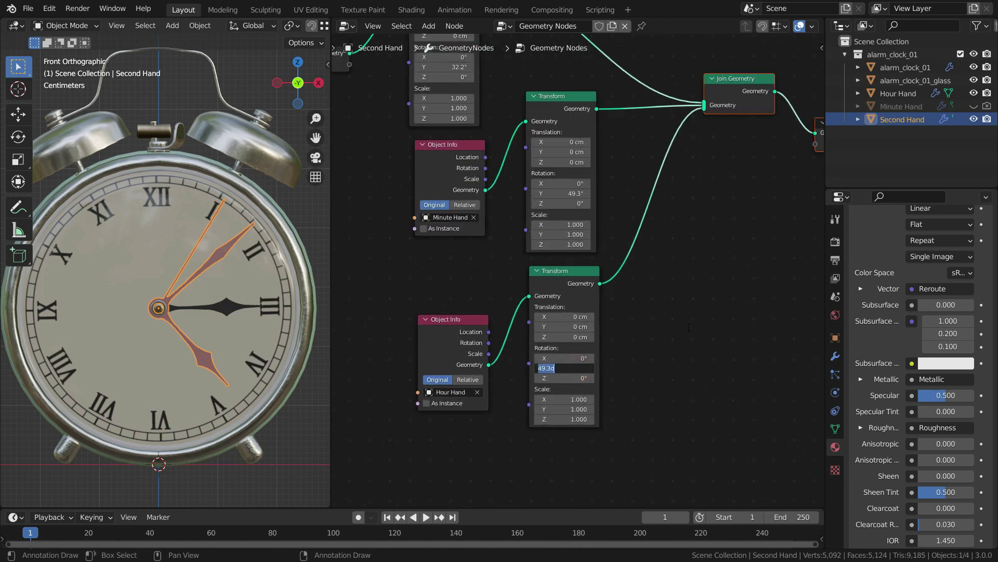
{"action": "type", "text": "0"}
{"action": "key", "text": "Return"}
{"action": "scroll", "coordinate": [578, 189], "scroll_direction": "up", "scroll_amount": 1}
{"action": "double_click", "coordinate": [577, 192]}
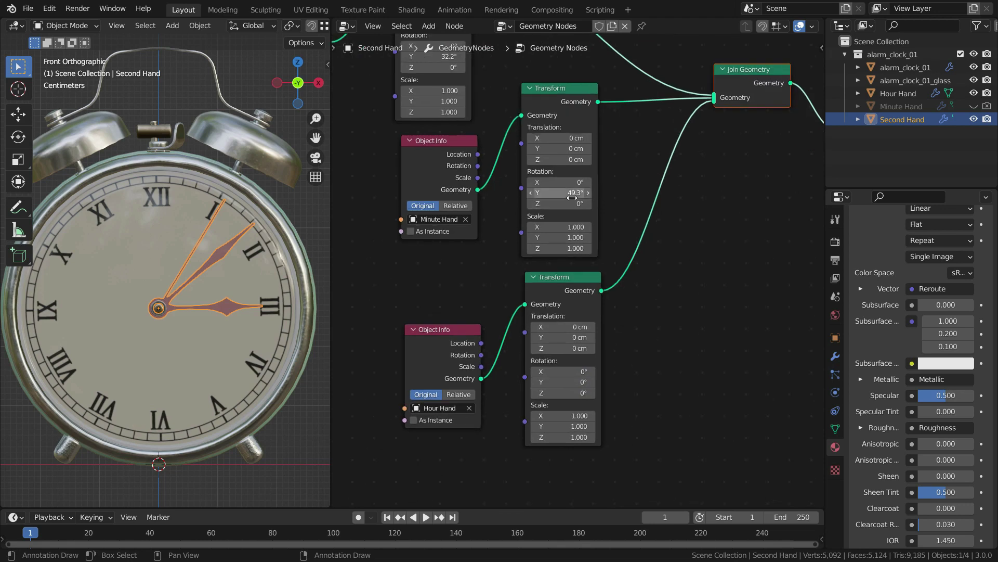
{"action": "type", "text": "0"}
{"action": "key", "text": "Return"}
{"action": "scroll", "coordinate": [712, 248], "scroll_direction": "down", "scroll_amount": 1}
{"action": "middle_click_drag", "start_coordinate": [448, 185], "coordinate": [474, 203]}
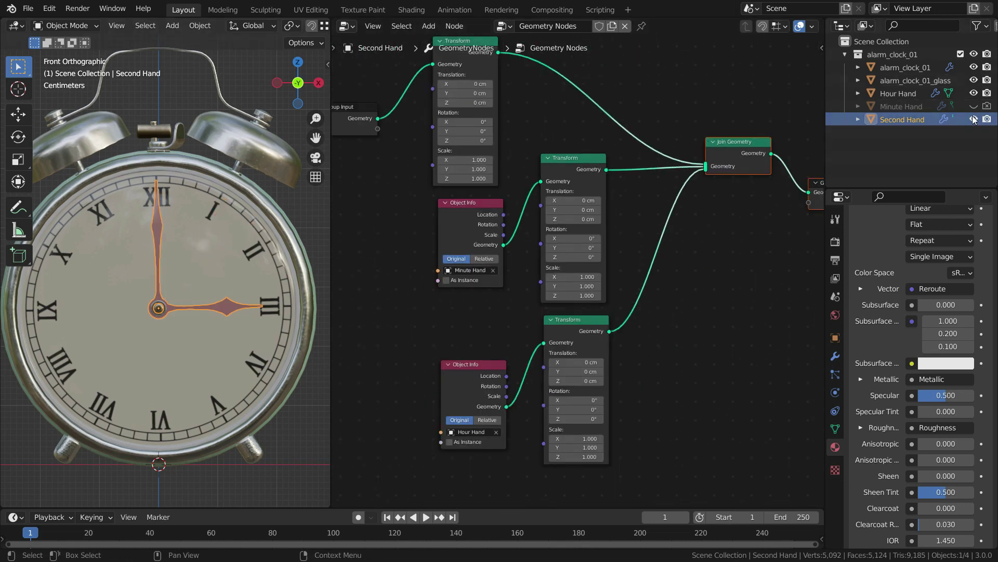
{"action": "left_click", "coordinate": [974, 93]}
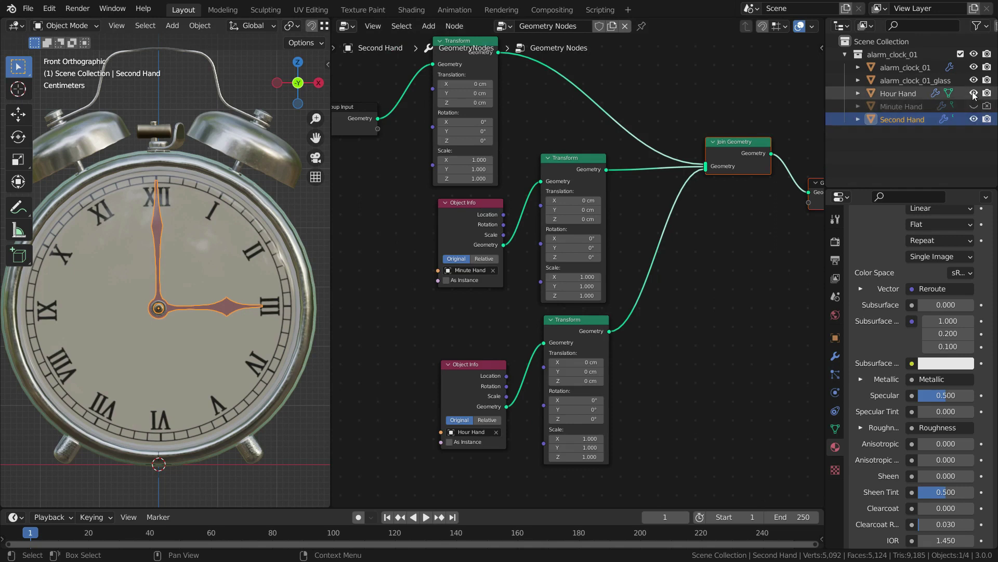
Replace the Second Hand's image-textured material with a new plain Material coloured red.
{"action": "key", "text": "Home"}
{"action": "scroll", "coordinate": [561, 237], "scroll_direction": "up", "scroll_amount": 1}
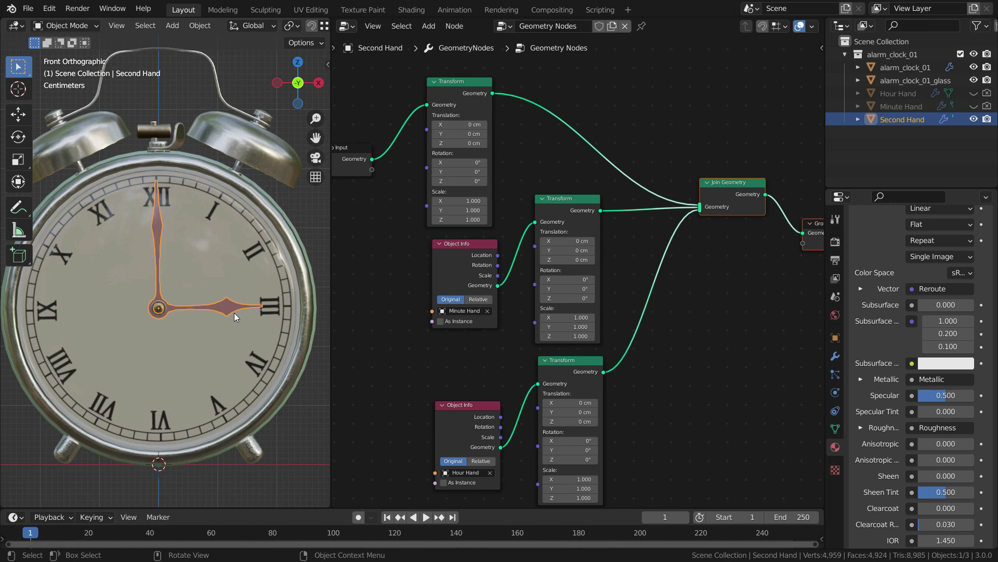
{"action": "scroll", "coordinate": [868, 454], "scroll_direction": "up", "scroll_amount": 5}
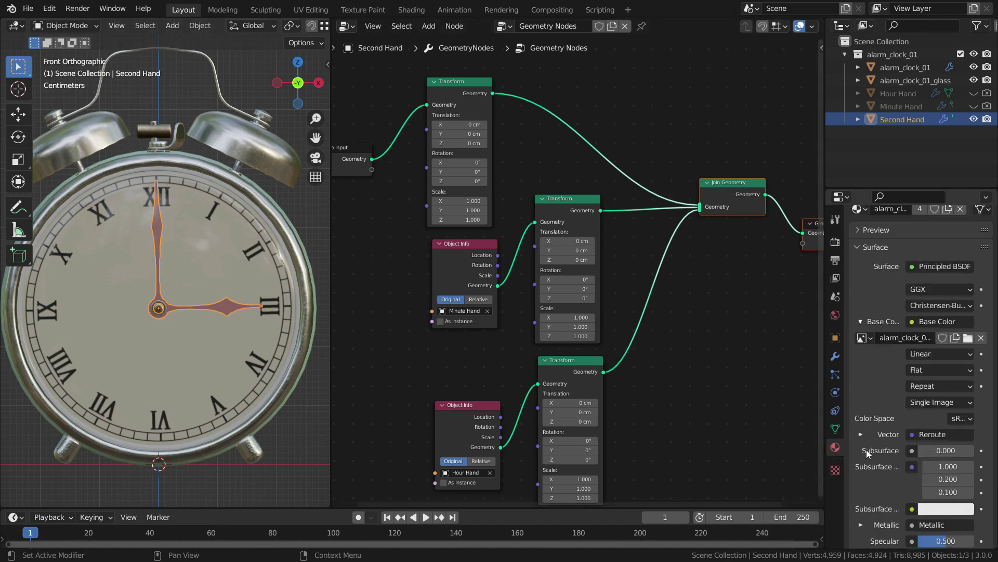
{"action": "scroll", "coordinate": [868, 453], "scroll_direction": "up", "scroll_amount": 3}
{"action": "left_click", "coordinate": [961, 253]}
{"action": "left_click", "coordinate": [919, 315]}
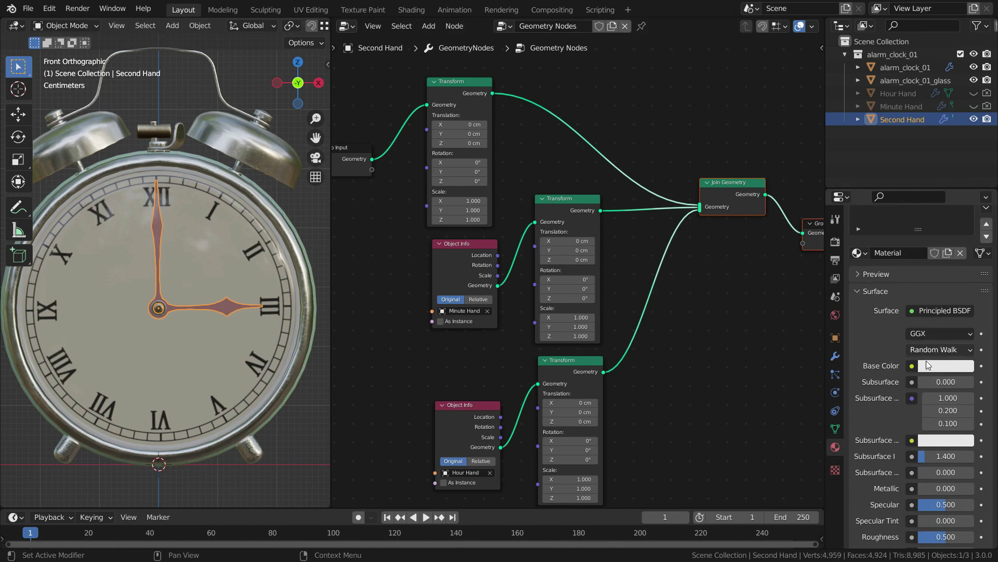
{"action": "left_click", "coordinate": [929, 366]}
{"action": "left_click", "coordinate": [913, 237]}
{"action": "scroll", "coordinate": [900, 426], "scroll_direction": "down", "scroll_amount": 3}
{"action": "scroll", "coordinate": [900, 426], "scroll_direction": "down", "scroll_amount": 3}
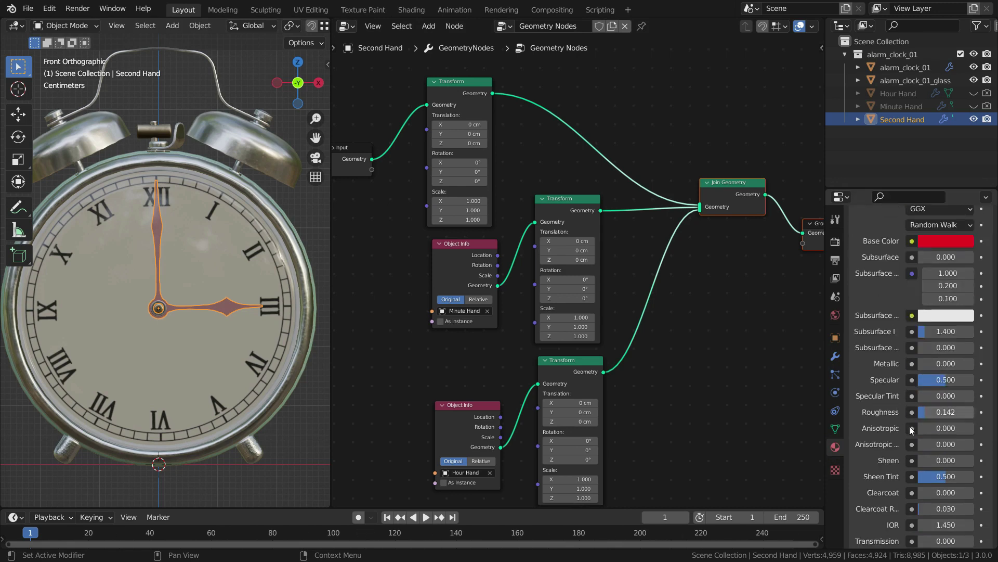
{"action": "scroll", "coordinate": [912, 431], "scroll_direction": "up", "scroll_amount": 5}
Add a second material slot holding a new black Material.001.
{"action": "left_click", "coordinate": [986, 240]}
{"action": "left_click", "coordinate": [904, 315]}
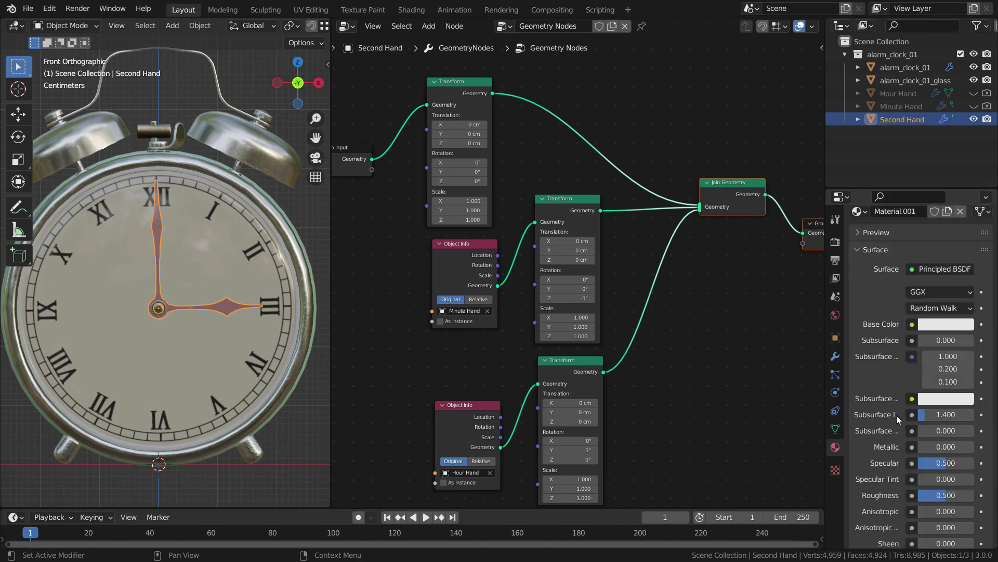
{"action": "left_click", "coordinate": [946, 324]}
{"action": "left_click_drag", "start_coordinate": [931, 292], "coordinate": [863, 292]}
{"action": "scroll", "coordinate": [875, 398], "scroll_direction": "down", "scroll_amount": 5}
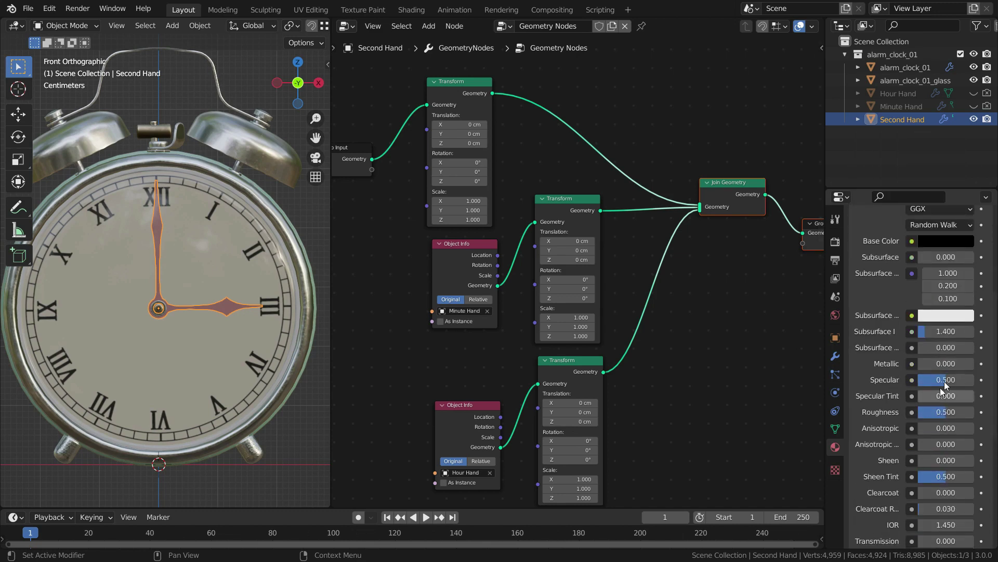
{"action": "scroll", "coordinate": [924, 292], "scroll_direction": "up", "scroll_amount": 10}
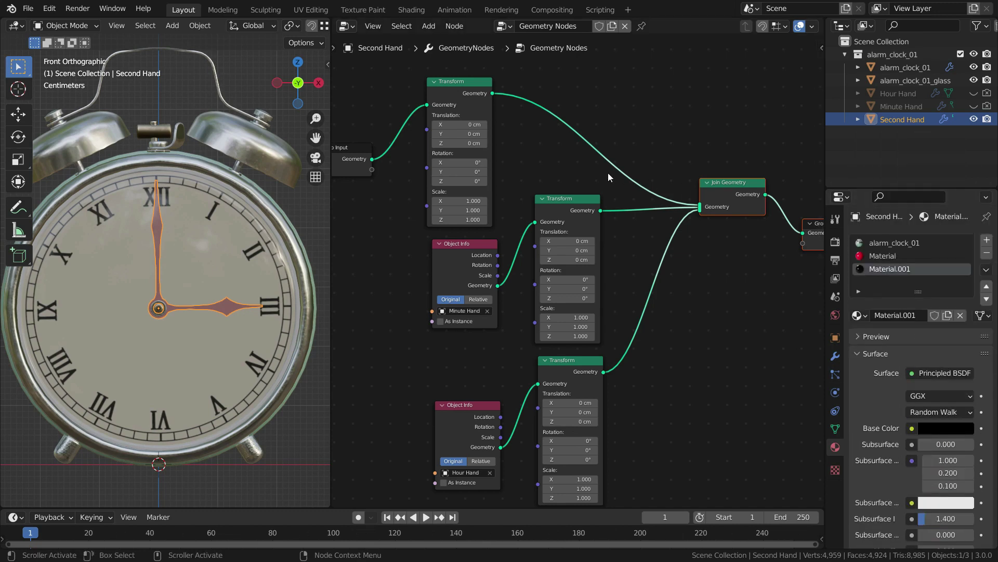
Insert a Set Material node into the second hand's geometry link.
{"action": "key", "text": "shift+a"}
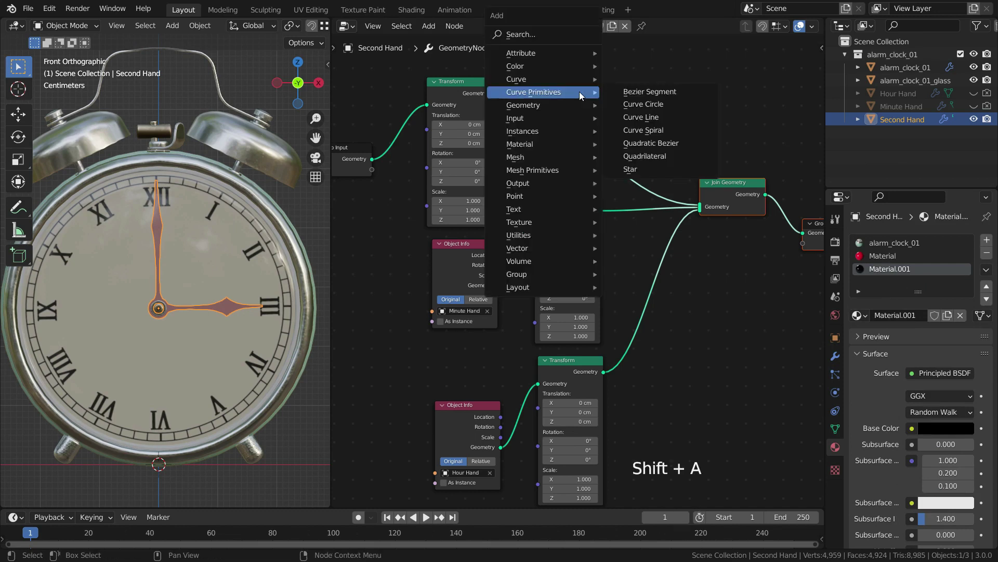
{"action": "mouse_move", "coordinate": [541, 144]}
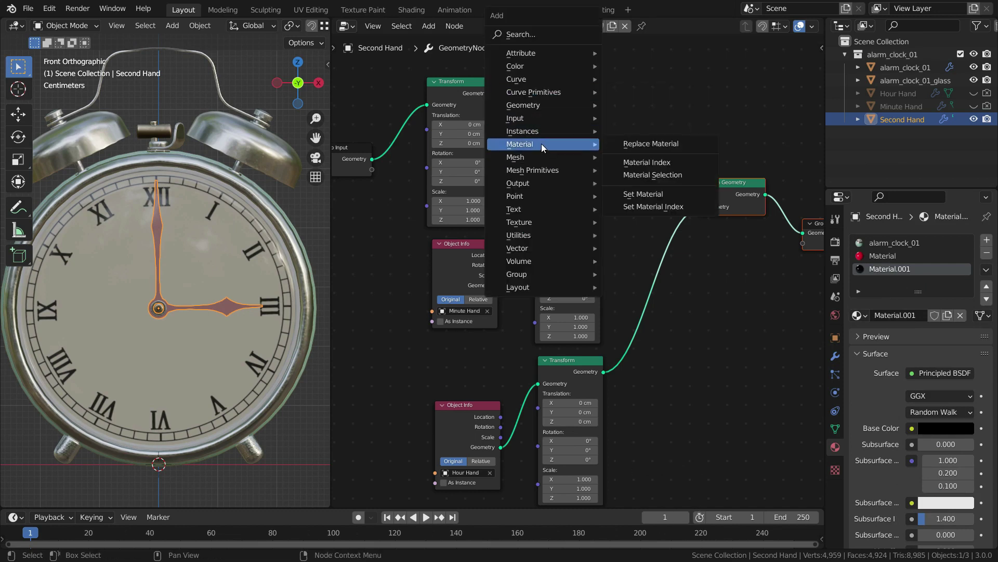
{"action": "left_click", "coordinate": [660, 198]}
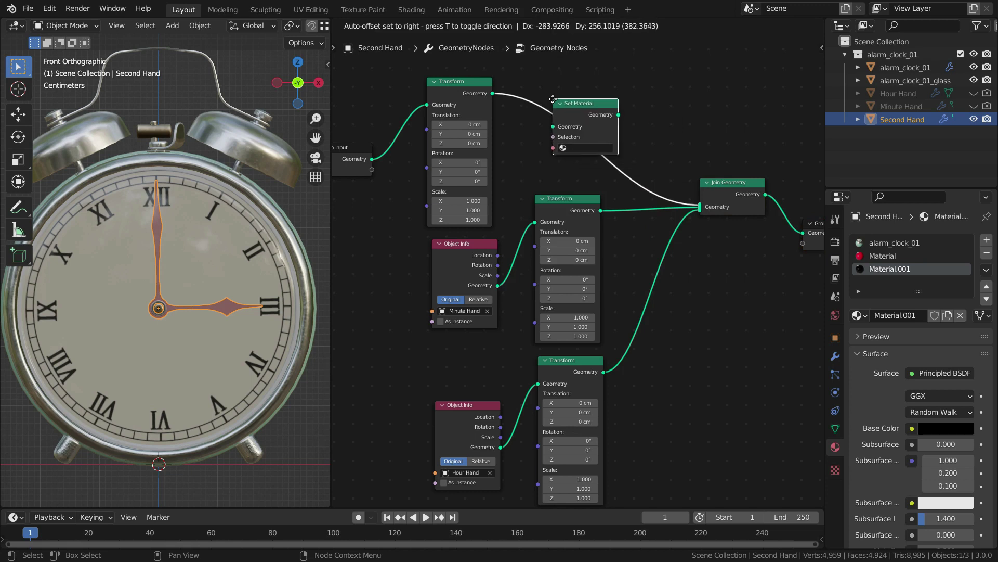
{"action": "left_click", "coordinate": [553, 99]}
{"action": "key", "text": "Home"}
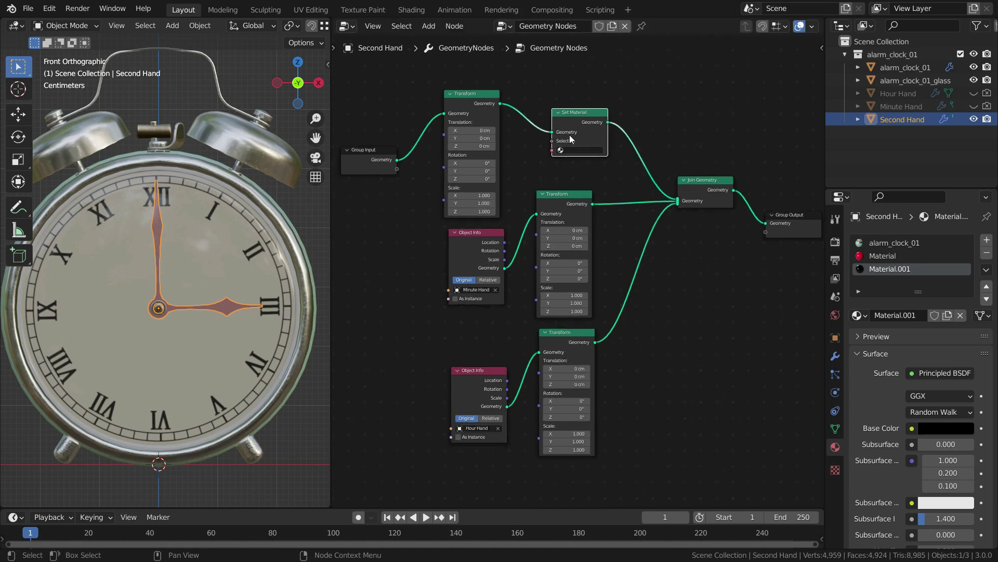
Duplicate Set Material into the minute and hour hand links and space the three nodes apart.
{"action": "key", "text": "shift+d"}
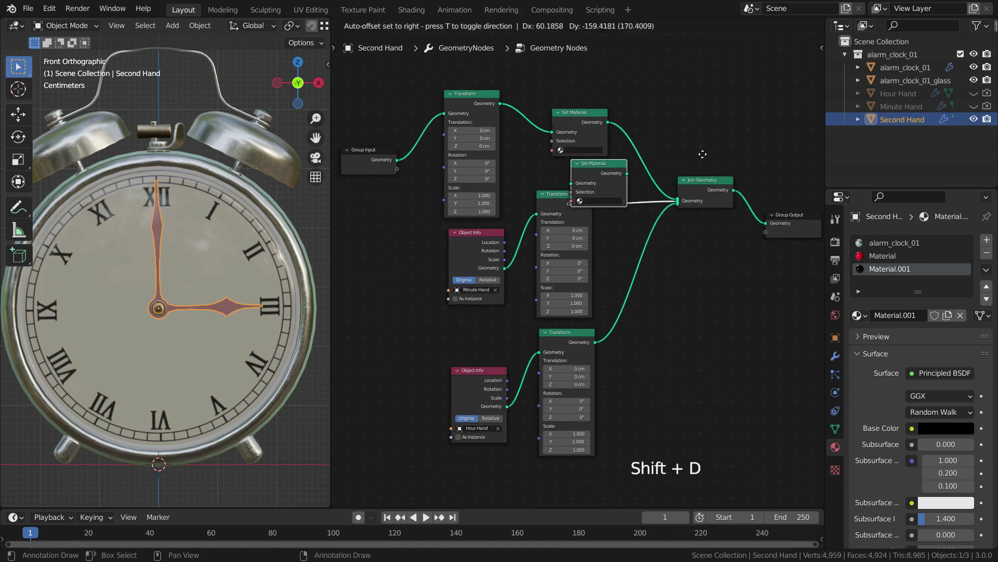
{"action": "left_click", "coordinate": [727, 169]}
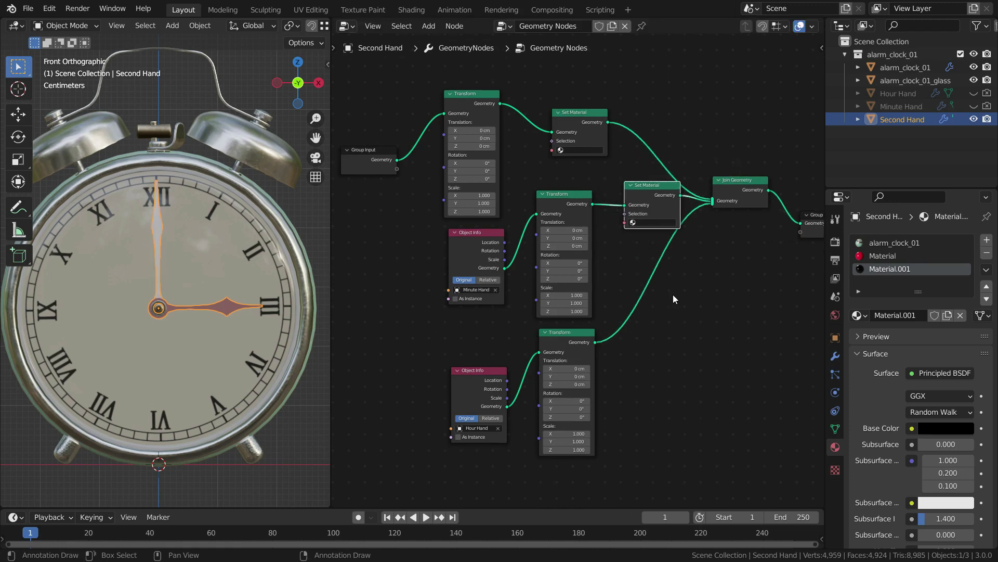
{"action": "key", "text": "shift+d"}
{"action": "left_click", "coordinate": [670, 364]}
{"action": "scroll", "coordinate": [698, 193], "scroll_direction": "up", "scroll_amount": 1}
{"action": "left_click_drag", "start_coordinate": [653, 186], "coordinate": [651, 202]}
{"action": "left_click_drag", "start_coordinate": [655, 268], "coordinate": [661, 306]}
{"action": "scroll", "coordinate": [560, 134], "scroll_direction": "up", "scroll_amount": 1}
Assign Material to the second hand and Material.001 to the minute and hour hands; rotate the second hand 11.3°.
{"action": "left_click", "coordinate": [548, 143]}
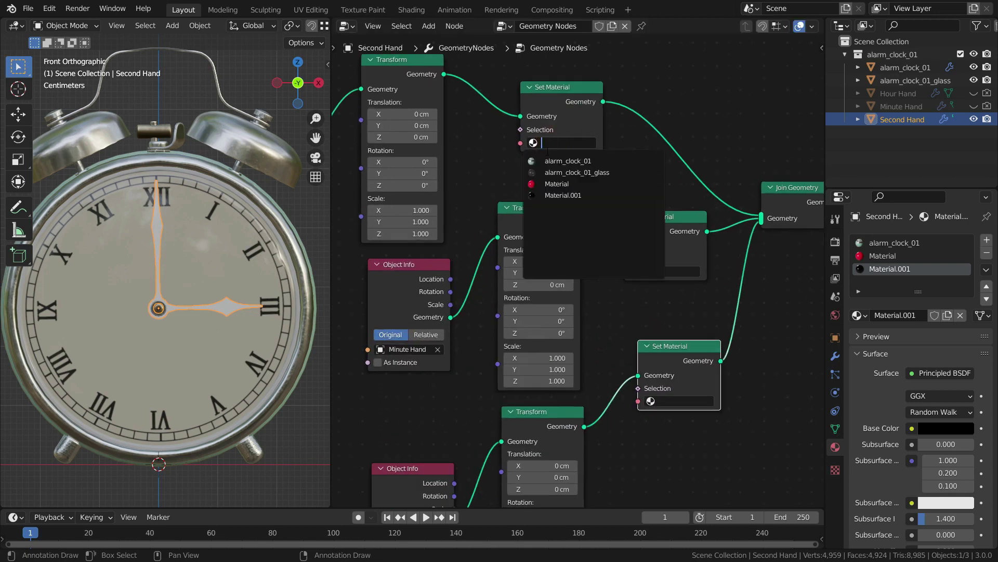
{"action": "left_click", "coordinate": [564, 183]}
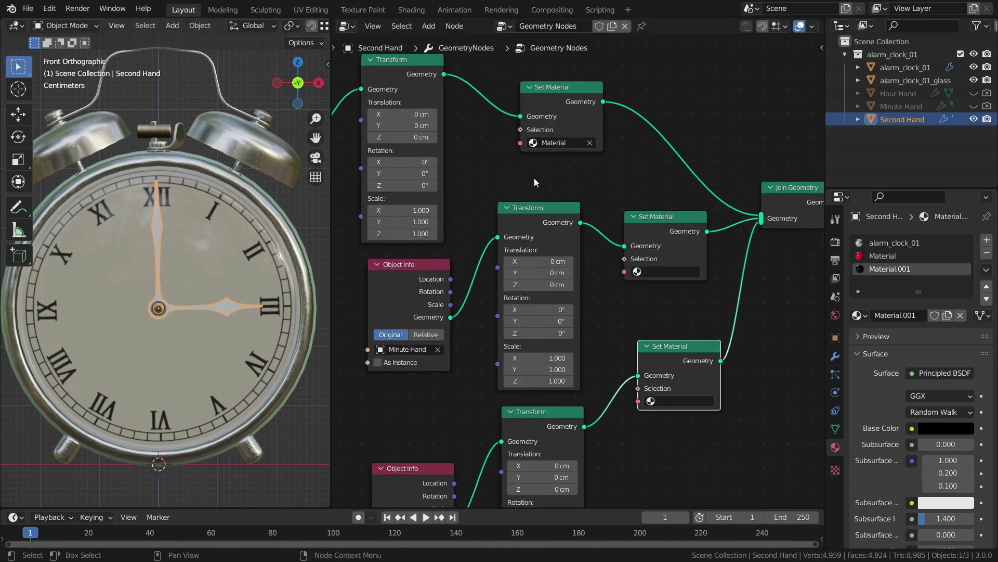
{"action": "left_click_drag", "start_coordinate": [410, 173], "coordinate": [427, 173]}
{"action": "left_click", "coordinate": [648, 271]}
{"action": "left_click", "coordinate": [654, 323]}
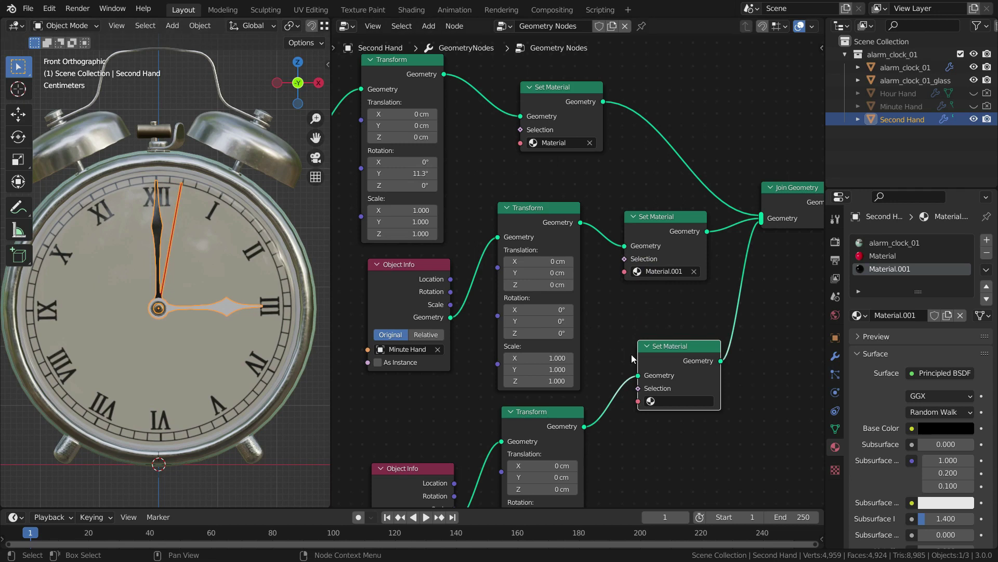
{"action": "left_click", "coordinate": [672, 405]}
{"action": "left_click", "coordinate": [674, 457]}
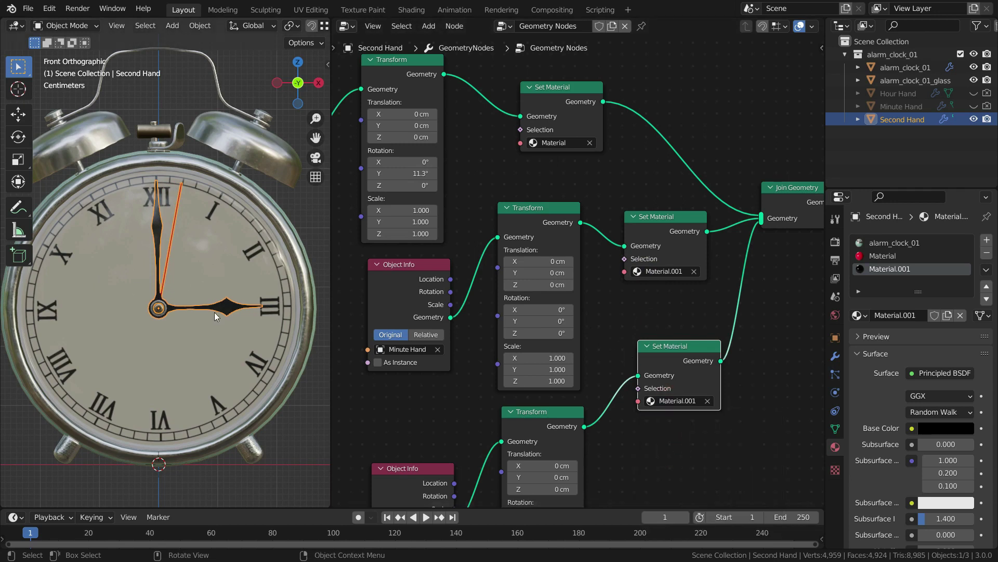
{"action": "scroll", "coordinate": [609, 176], "scroll_direction": "down", "scroll_amount": 3}
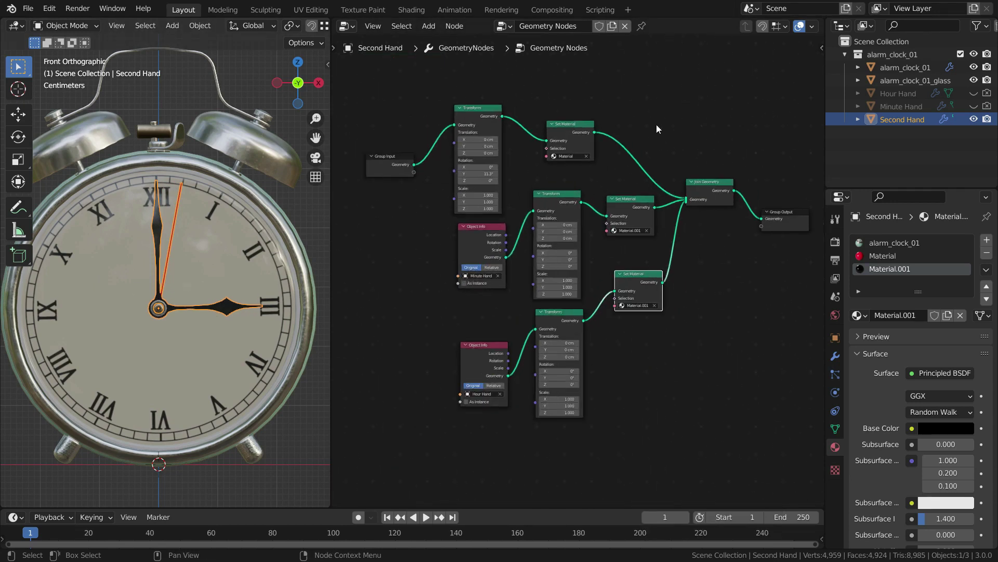
Swing the second hand's Transform Y rotation toward IV, then settle it at 16.4° near I.
{"action": "scroll", "coordinate": [499, 244], "scroll_direction": "down", "scroll_amount": 2}
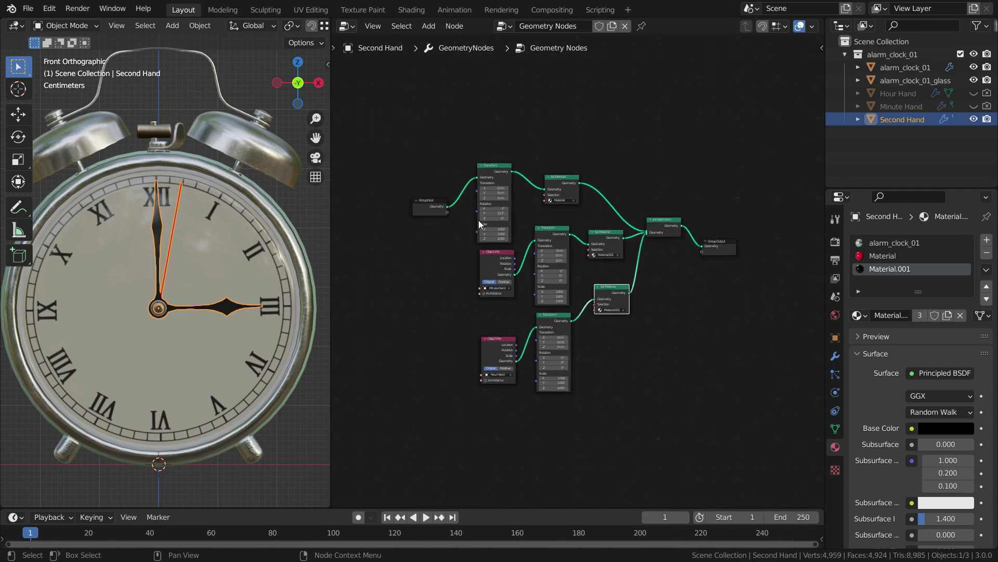
{"action": "scroll", "coordinate": [529, 231], "scroll_direction": "up", "scroll_amount": 3}
{"action": "scroll", "coordinate": [466, 198], "scroll_direction": "up", "scroll_amount": 3}
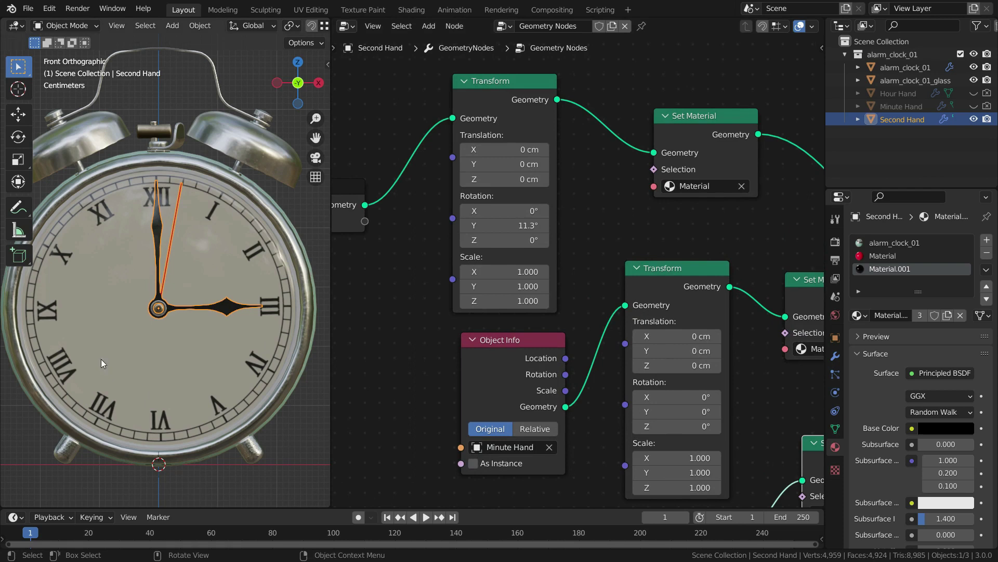
{"action": "left_click_drag", "start_coordinate": [500, 225], "coordinate": [661, 225]}
{"action": "left_click_drag", "start_coordinate": [520, 225], "coordinate": [359, 225]}
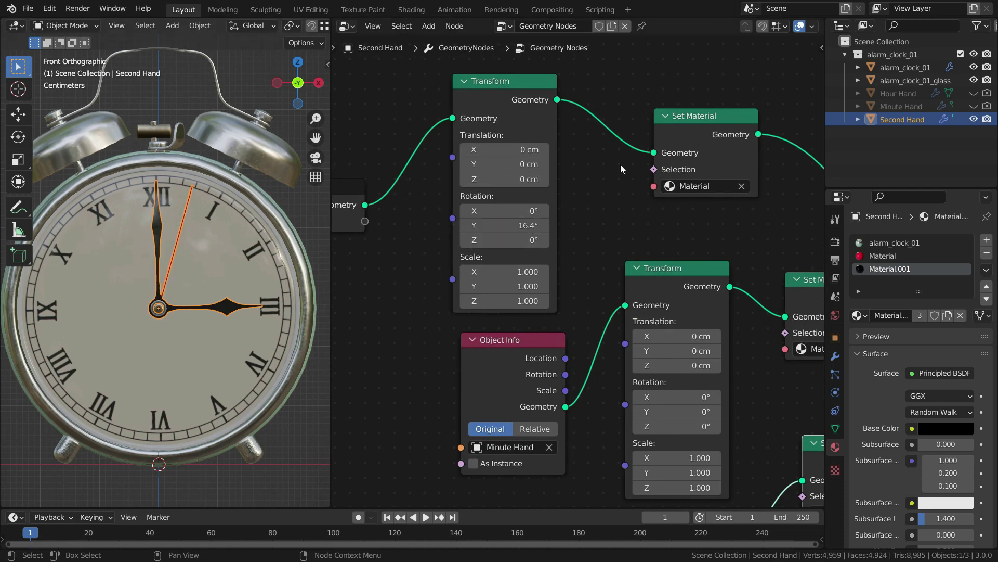
{"action": "scroll", "coordinate": [453, 234], "scroll_direction": "down", "scroll_amount": 1}
{"action": "scroll", "coordinate": [419, 251], "scroll_direction": "down", "scroll_amount": 2}
Add a Value input node and position it below the Group Input node.
{"action": "key", "text": "shift+a"}
{"action": "mouse_move", "coordinate": [391, 303]}
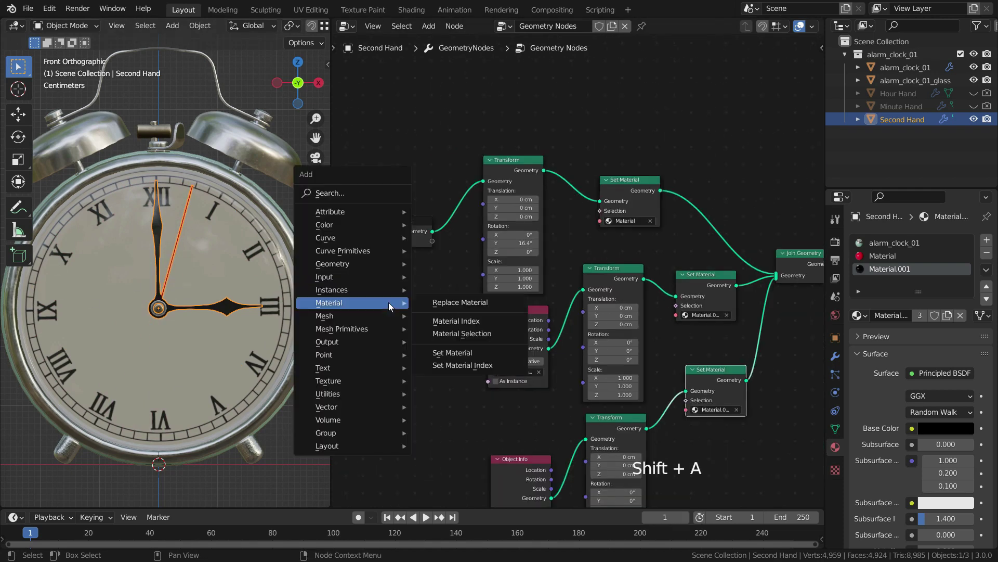
{"action": "mouse_move", "coordinate": [395, 276]}
{"action": "left_click", "coordinate": [457, 379]}
{"action": "left_click", "coordinate": [408, 305]}
{"action": "scroll", "coordinate": [409, 305], "scroll_direction": "up", "scroll_amount": 2}
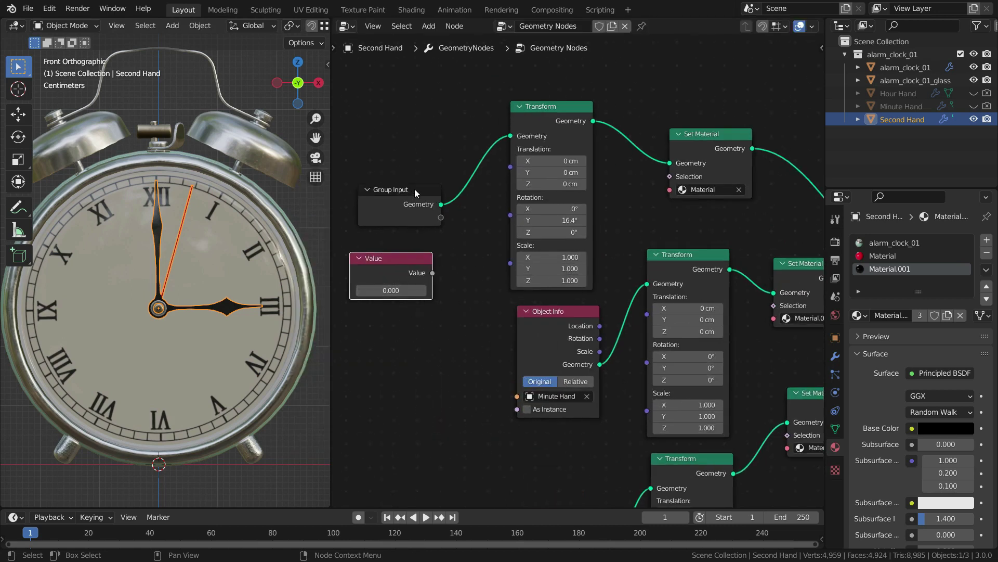
{"action": "scroll", "coordinate": [415, 192], "scroll_direction": "down", "scroll_amount": 2}
{"action": "left_click", "coordinate": [432, 214]}
{"action": "left_click_drag", "start_coordinate": [436, 254], "coordinate": [415, 255]}
{"action": "scroll", "coordinate": [418, 257], "scroll_direction": "up", "scroll_amount": 3}
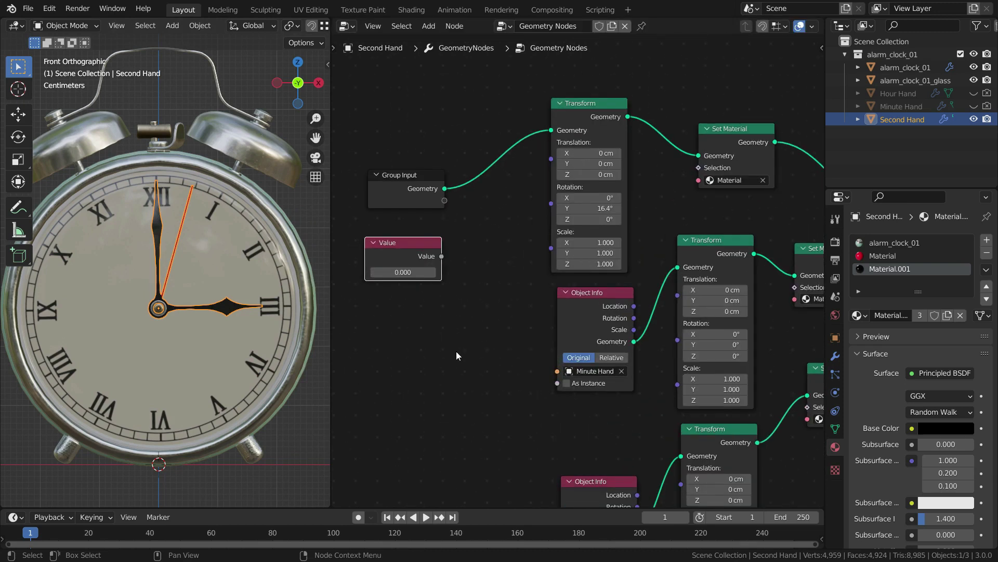
Add a Combine XYZ node, link Value into its Y, and feed its vector to the Transform rotation.
{"action": "key", "text": "shift+a"}
{"action": "mouse_move", "coordinate": [426, 483]}
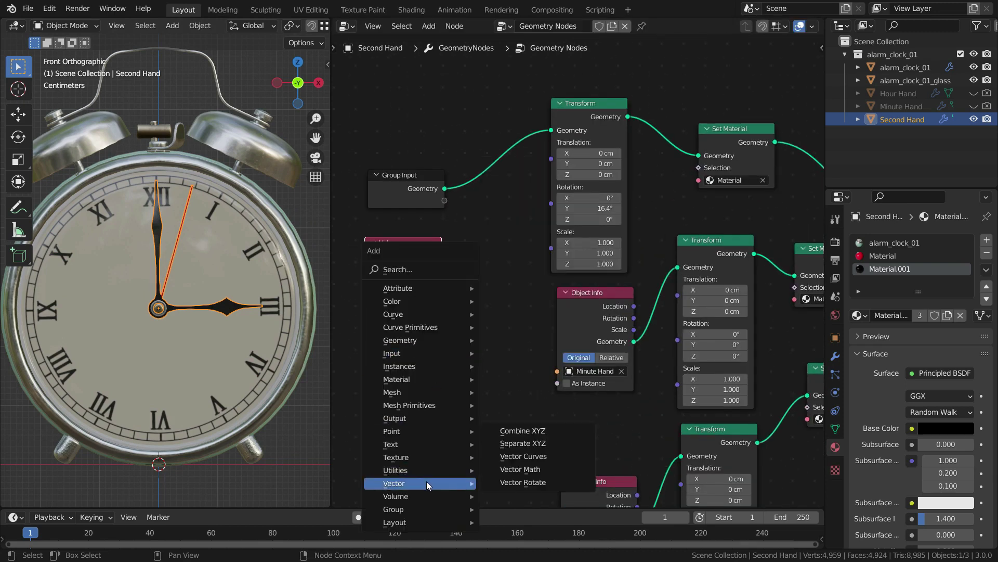
{"action": "left_click", "coordinate": [523, 431]}
{"action": "left_click", "coordinate": [461, 228]}
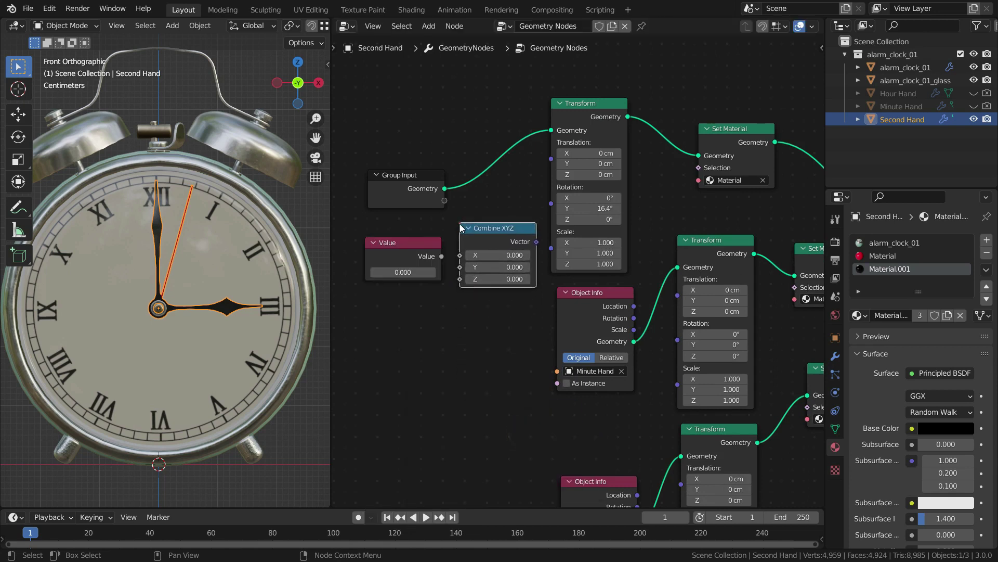
{"action": "scroll", "coordinate": [457, 264], "scroll_direction": "up", "scroll_amount": 1}
{"action": "left_click_drag", "start_coordinate": [432, 254], "coordinate": [454, 267]}
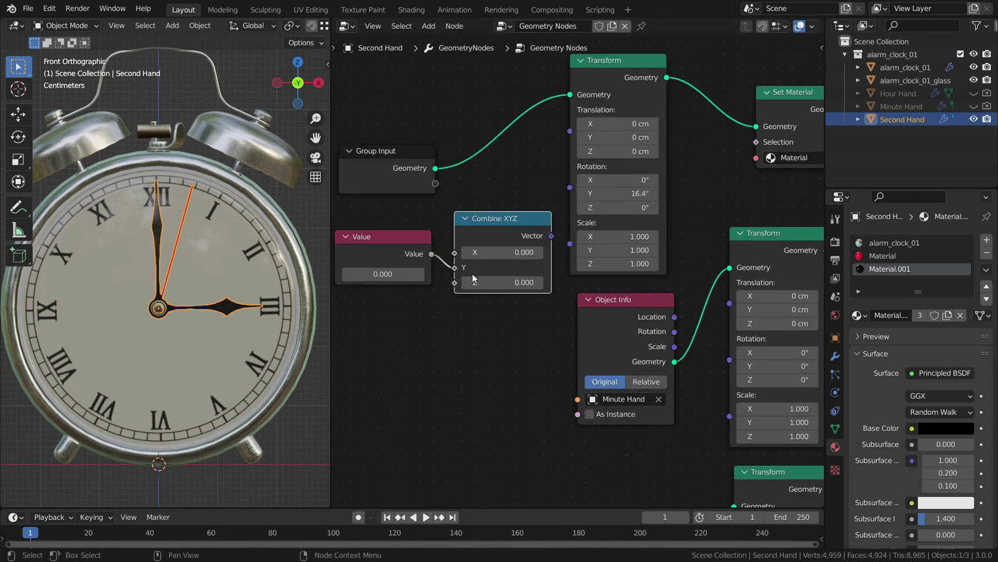
{"action": "left_click_drag", "start_coordinate": [551, 237], "coordinate": [570, 187]}
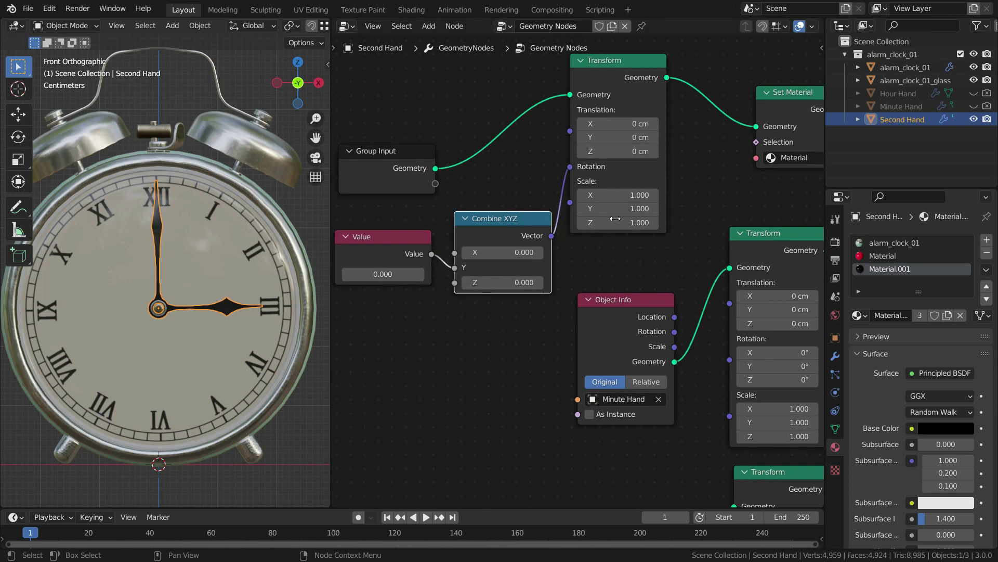
{"action": "scroll", "coordinate": [625, 284], "scroll_direction": "down", "scroll_amount": 1}
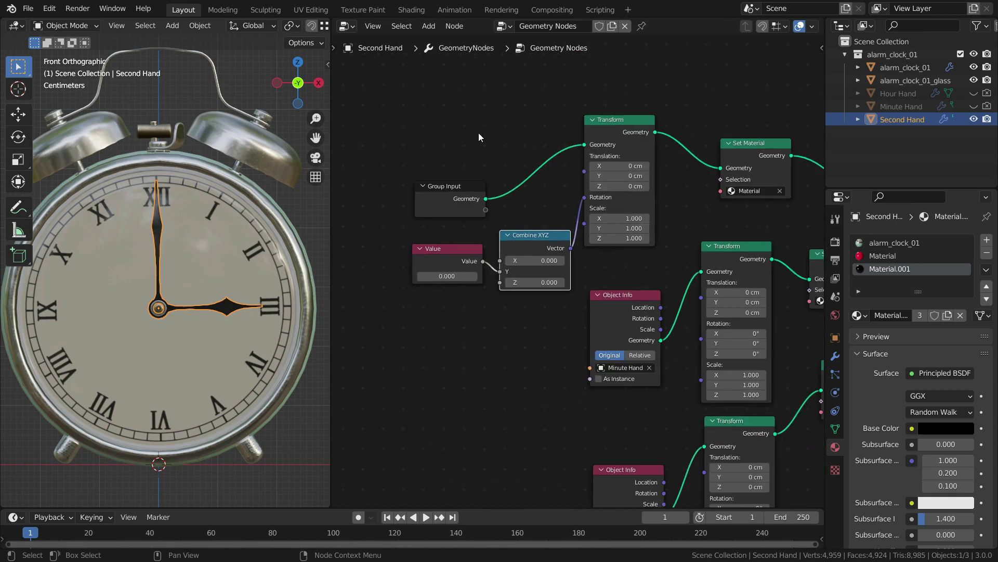
{"action": "left_click_drag", "start_coordinate": [435, 275], "coordinate": [746, 275]}
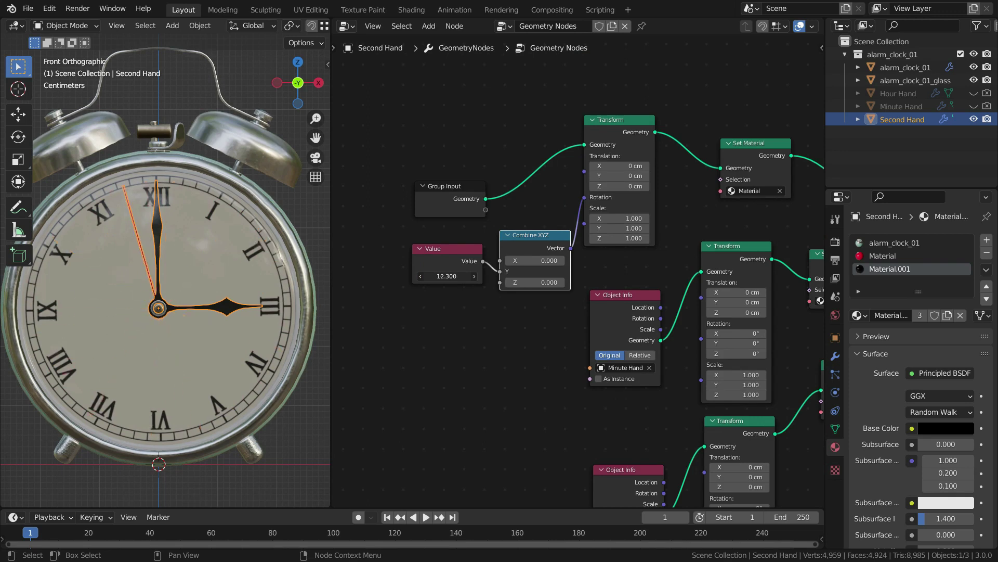
{"action": "left_click", "coordinate": [446, 276]}
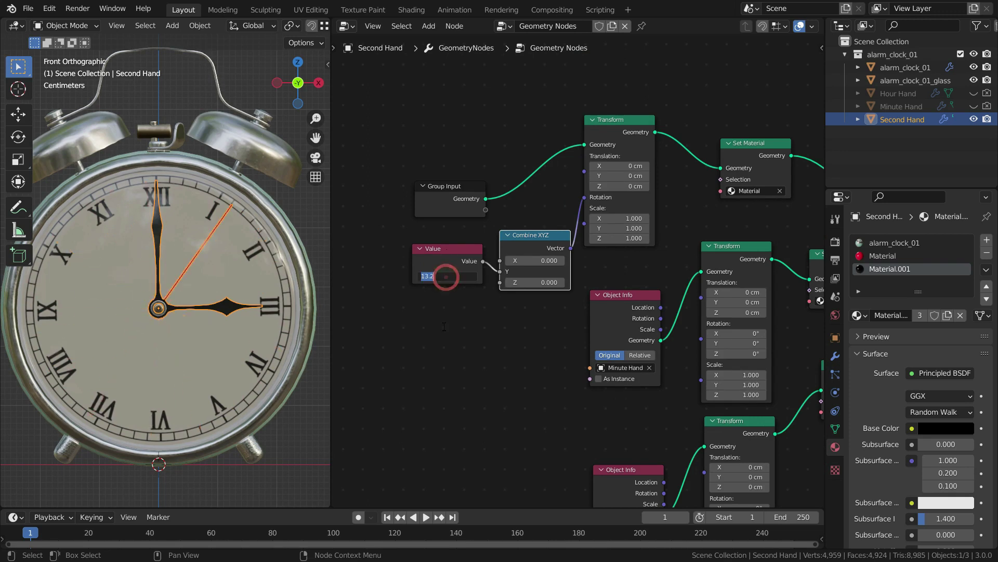
{"action": "key", "text": "Return"}
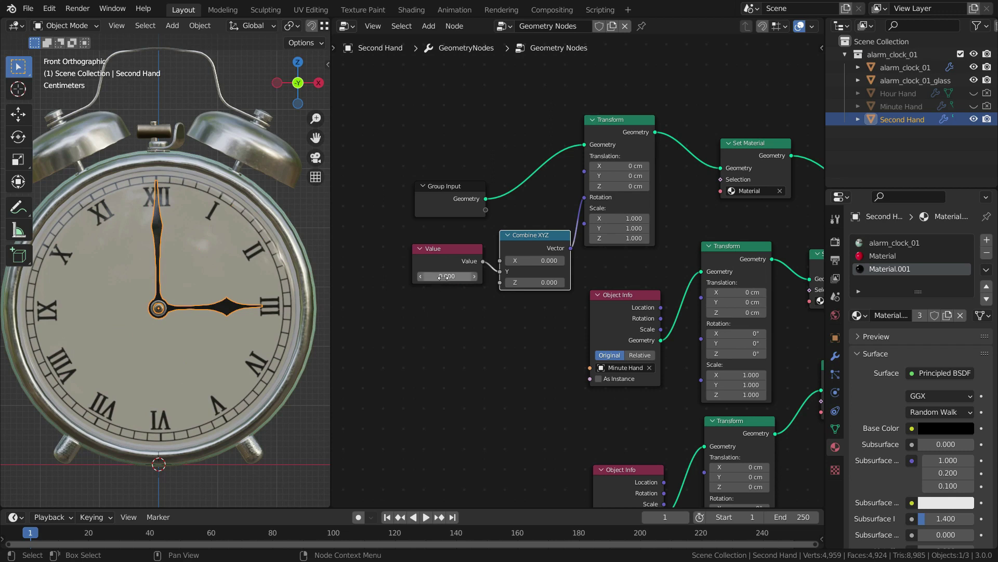
{"action": "scroll", "coordinate": [453, 272], "scroll_direction": "up", "scroll_amount": 2}
{"action": "scroll", "coordinate": [454, 271], "scroll_direction": "up", "scroll_amount": 1}
{"action": "scroll", "coordinate": [457, 327], "scroll_direction": "down", "scroll_amount": 1}
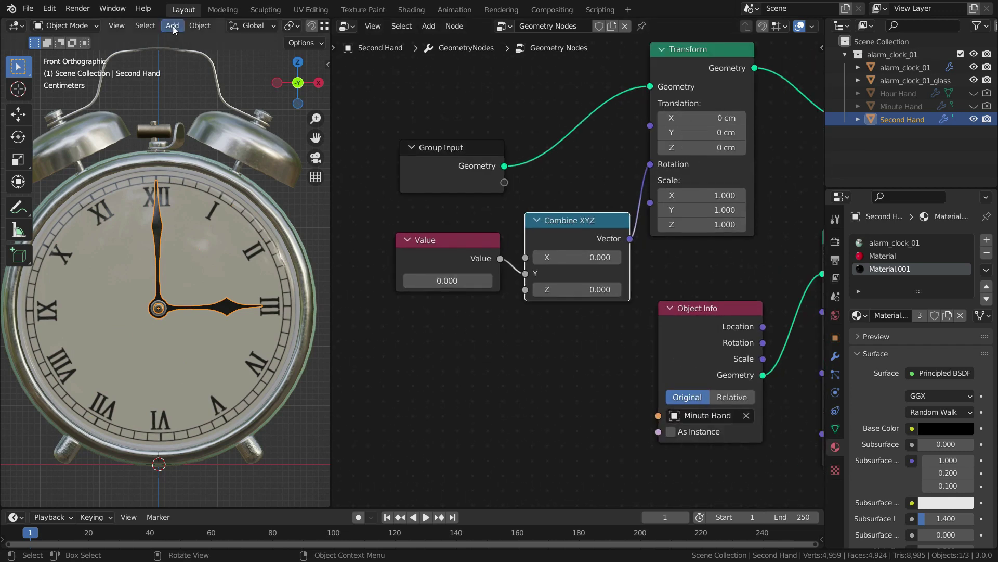
Exit Blender's fullscreen and open Windows Calculator beside it.
{"action": "left_click", "coordinate": [116, 14]}
{"action": "left_click", "coordinate": [131, 54]}
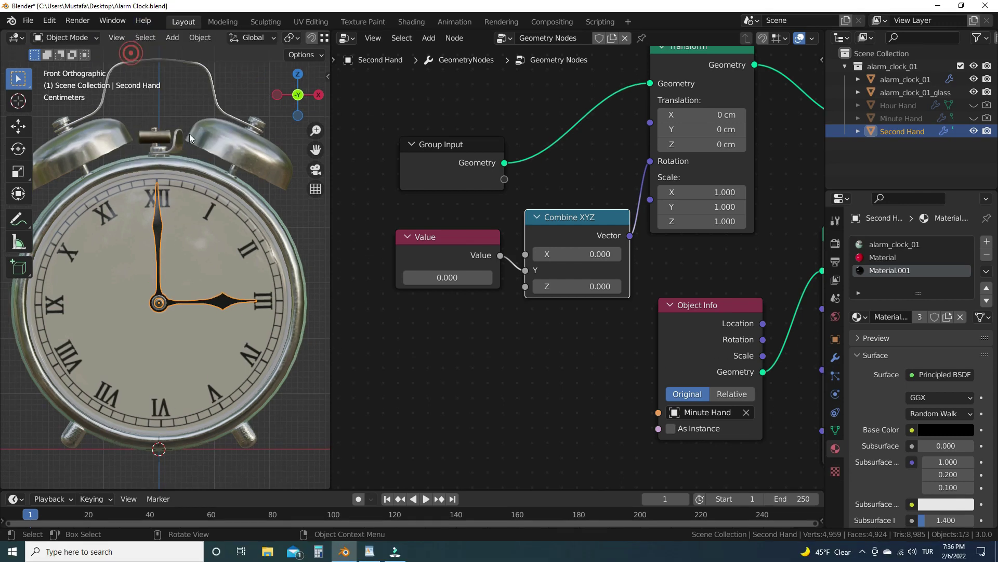
{"action": "left_click", "coordinate": [319, 551]}
{"action": "left_click_drag", "start_coordinate": [575, 140], "coordinate": [794, 126]}
Convert 360 degrees to radians in Angle mode, getting 6.283185.
{"action": "left_click", "coordinate": [729, 144]}
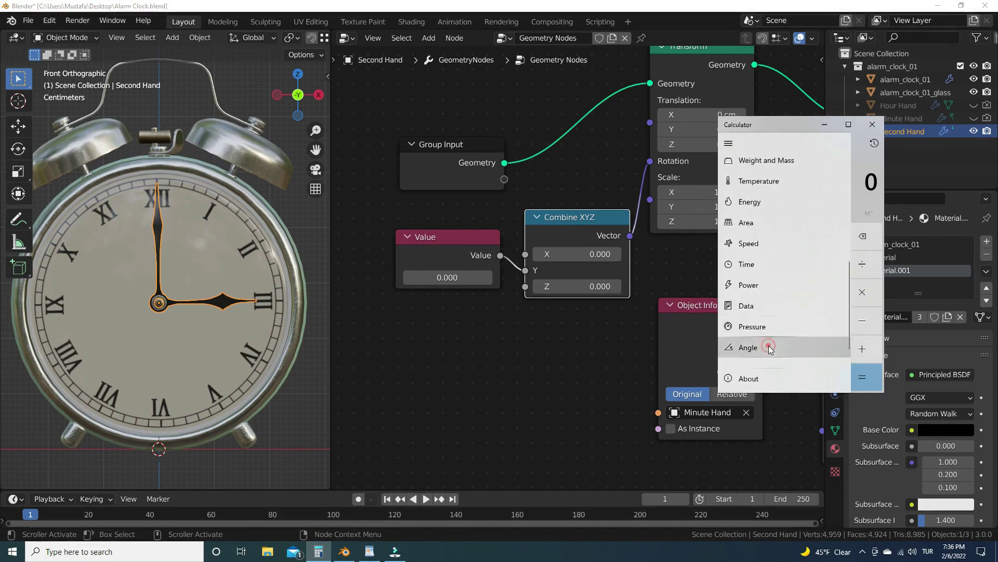
{"action": "left_click", "coordinate": [767, 345]}
{"action": "left_click", "coordinate": [856, 356]}
{"action": "left_click", "coordinate": [855, 331]}
{"action": "left_click", "coordinate": [801, 380]}
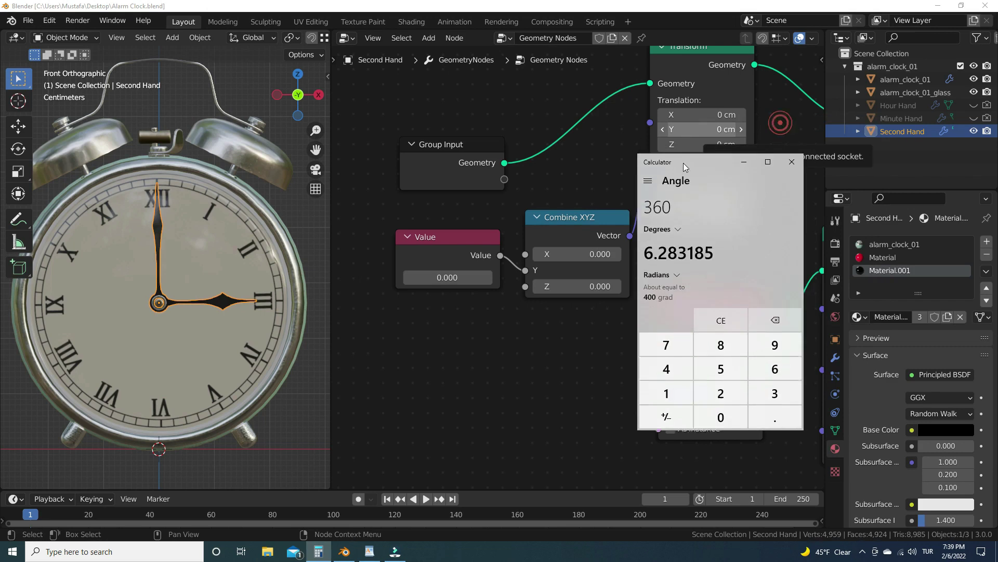
{"action": "left_click_drag", "start_coordinate": [684, 166], "coordinate": [424, 170]}
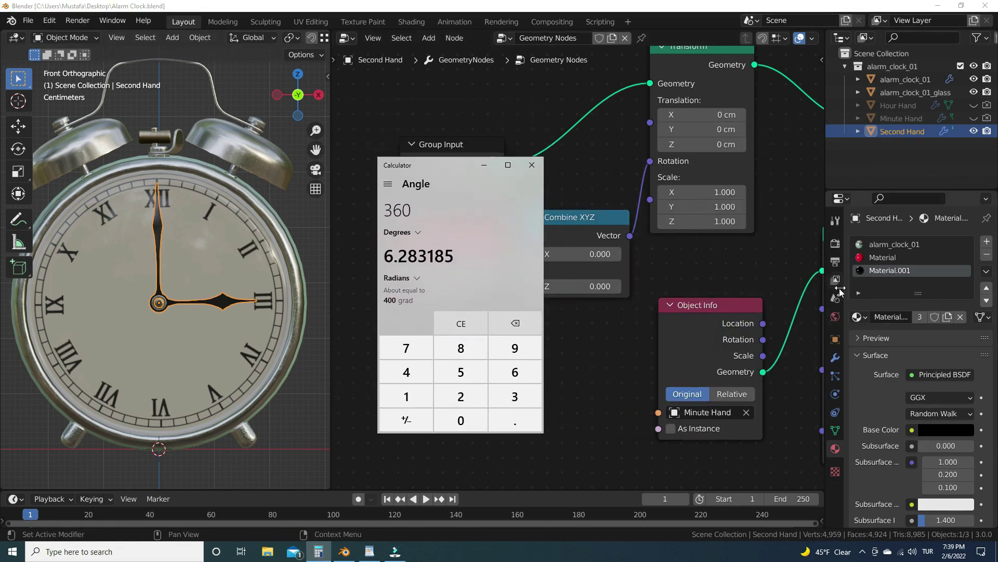
Set the scene frame rate to 30 fps in Output Properties.
{"action": "left_click", "coordinate": [835, 263]}
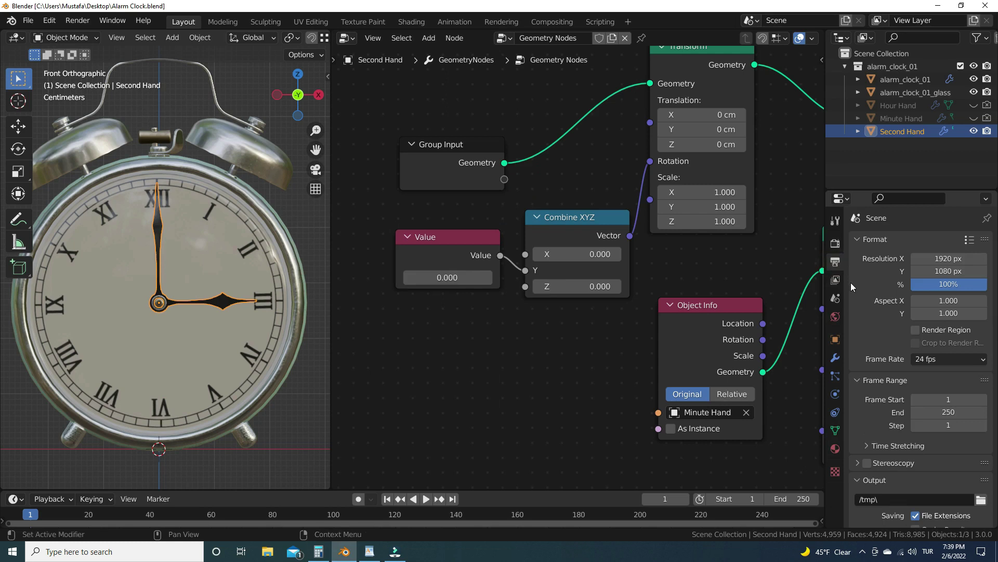
{"action": "scroll", "coordinate": [935, 364], "scroll_direction": "down", "scroll_amount": 1}
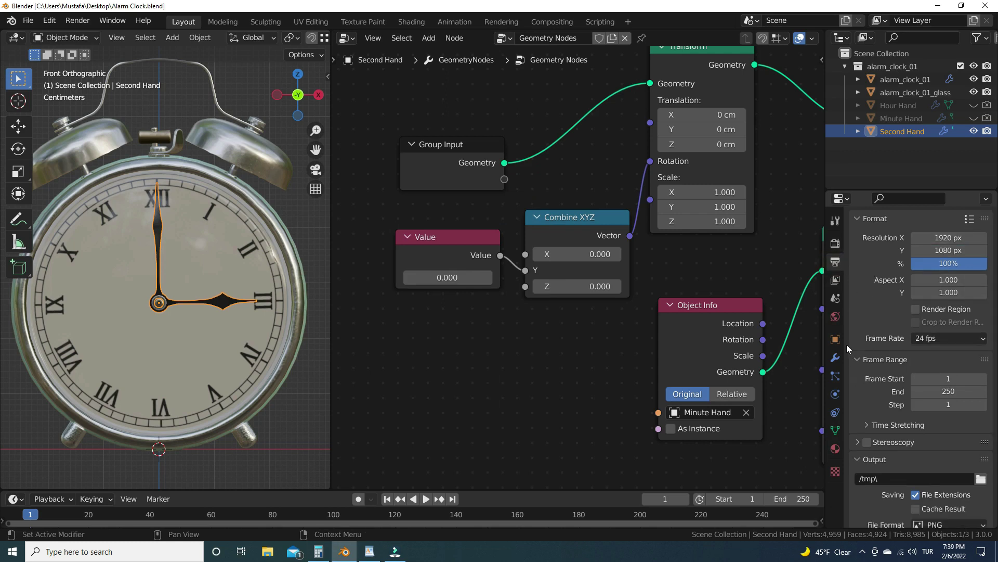
{"action": "left_click", "coordinate": [922, 338]}
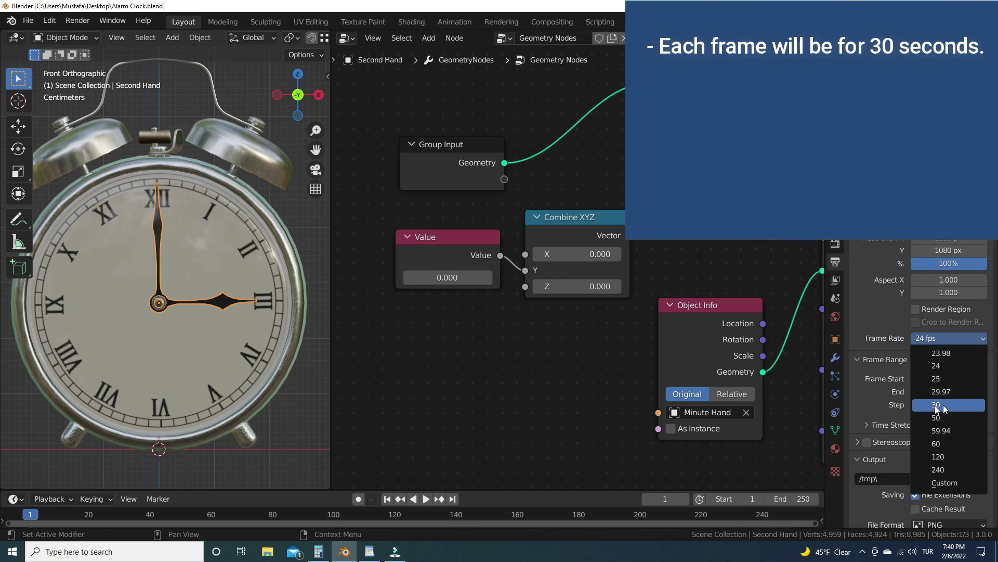
{"action": "left_click", "coordinate": [948, 404]}
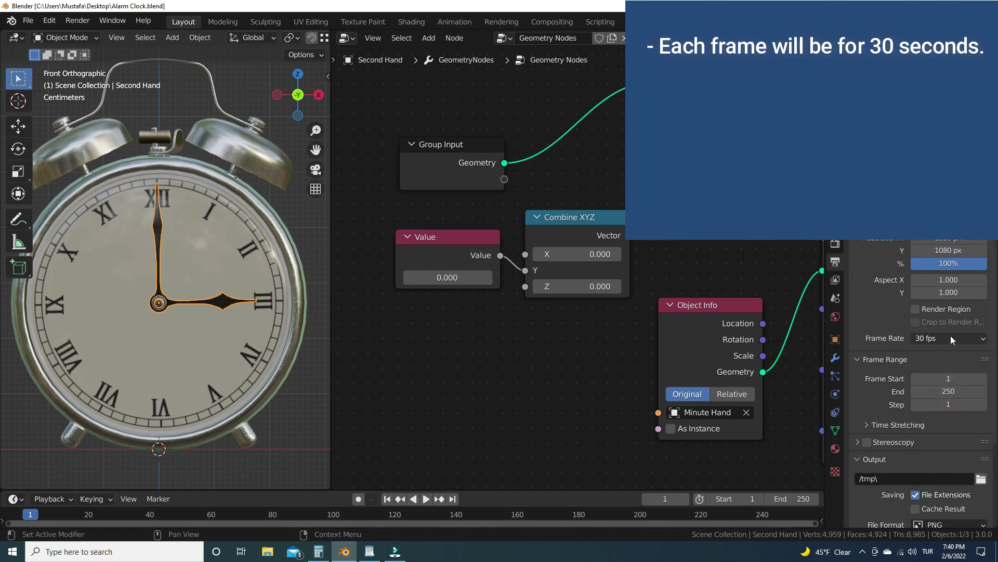
Compute 30 × 60 = 1800 in the Standard calculator.
{"action": "left_click", "coordinate": [318, 551]}
{"action": "left_click", "coordinate": [388, 184]}
{"action": "scroll", "coordinate": [426, 223], "scroll_direction": "up", "scroll_amount": 2}
{"action": "left_click", "coordinate": [430, 228]}
{"action": "left_click", "coordinate": [481, 389]}
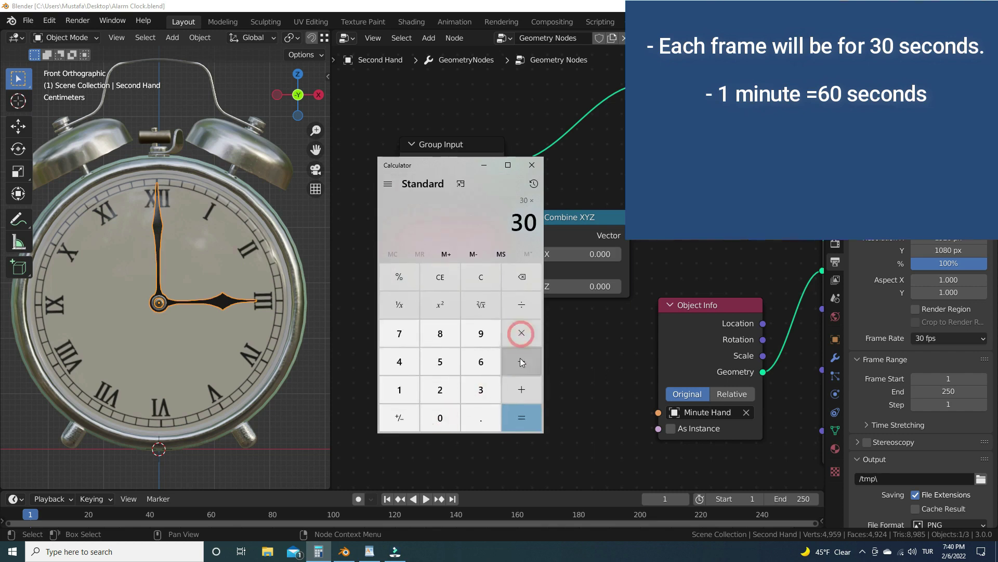
{"action": "left_click", "coordinate": [480, 361]}
{"action": "left_click", "coordinate": [521, 418]}
{"action": "key", "text": "ctrl+c"}
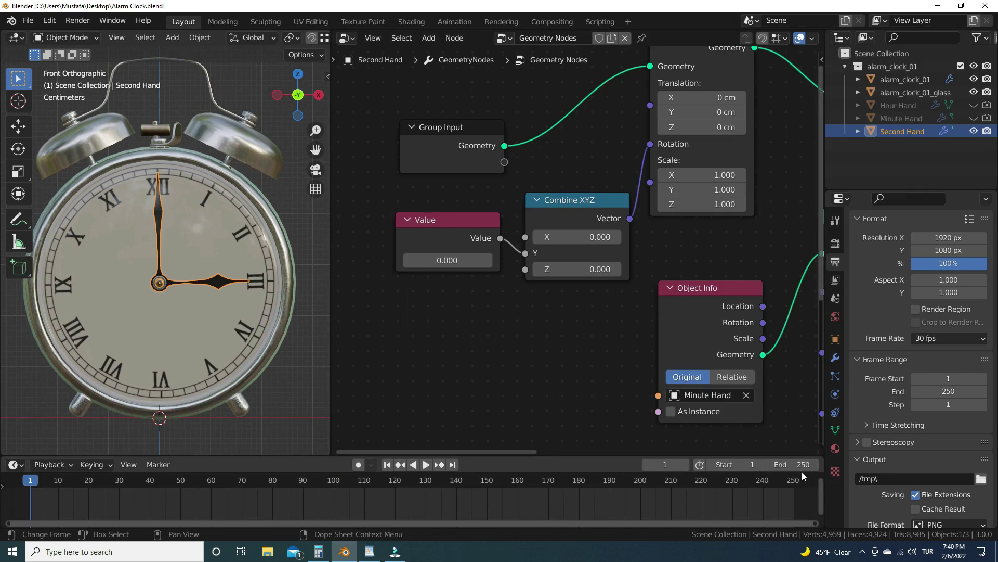
Set the timeline's end frame to 1800.
{"action": "double_click", "coordinate": [793, 464]}
{"action": "type", "text": "1800"}
{"action": "key", "text": "Return"}
Drive the Value node with the current frame using a #frame expression.
{"action": "scroll", "coordinate": [484, 504], "scroll_direction": "down", "scroll_amount": 10}
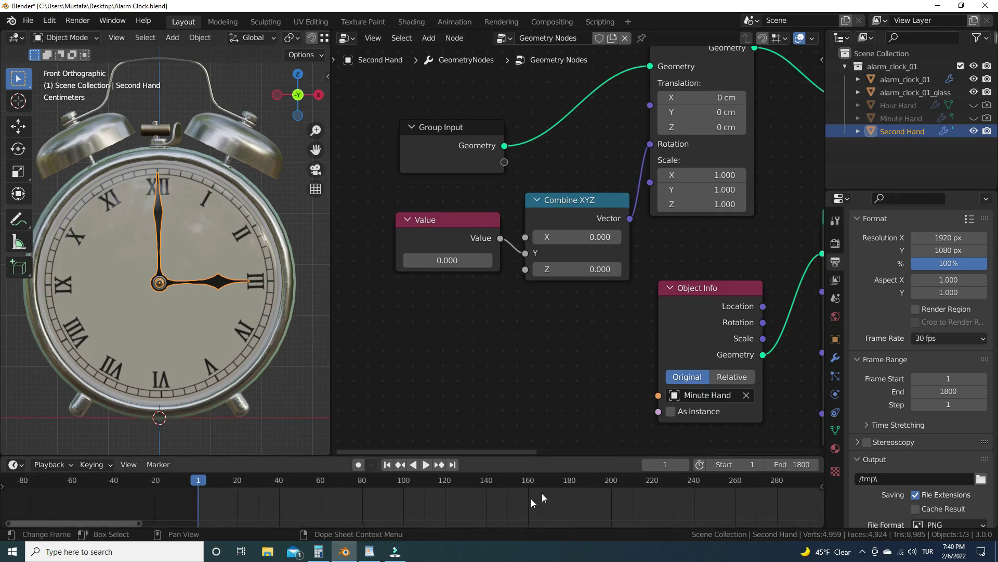
{"action": "scroll", "coordinate": [570, 500], "scroll_direction": "down", "scroll_amount": 3}
{"action": "scroll", "coordinate": [759, 493], "scroll_direction": "down", "scroll_amount": 6, "text": "ctrl"}
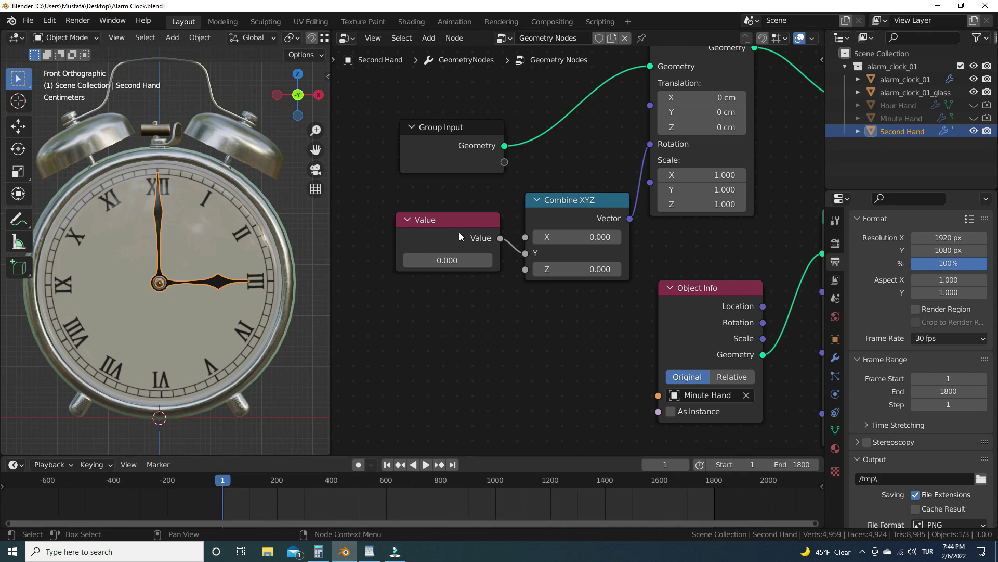
{"action": "scroll", "coordinate": [460, 232], "scroll_direction": "up", "scroll_amount": 2}
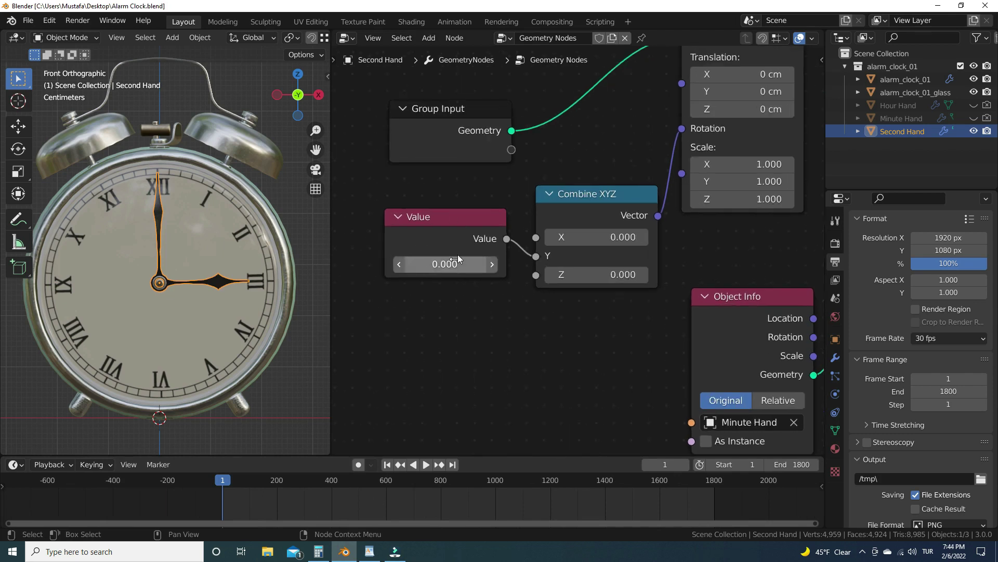
{"action": "scroll", "coordinate": [457, 258], "scroll_direction": "up", "scroll_amount": 1}
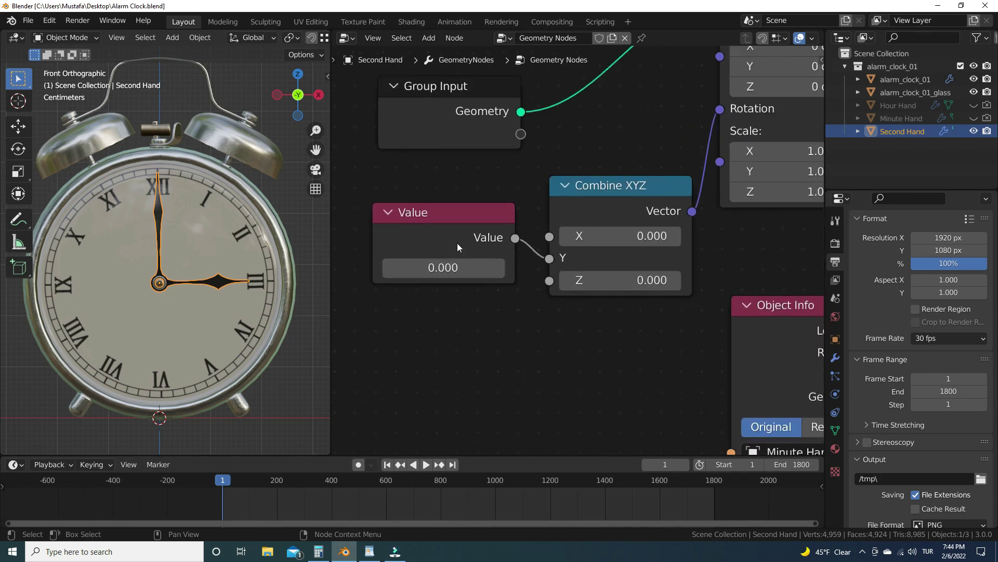
{"action": "left_click", "coordinate": [432, 267]}
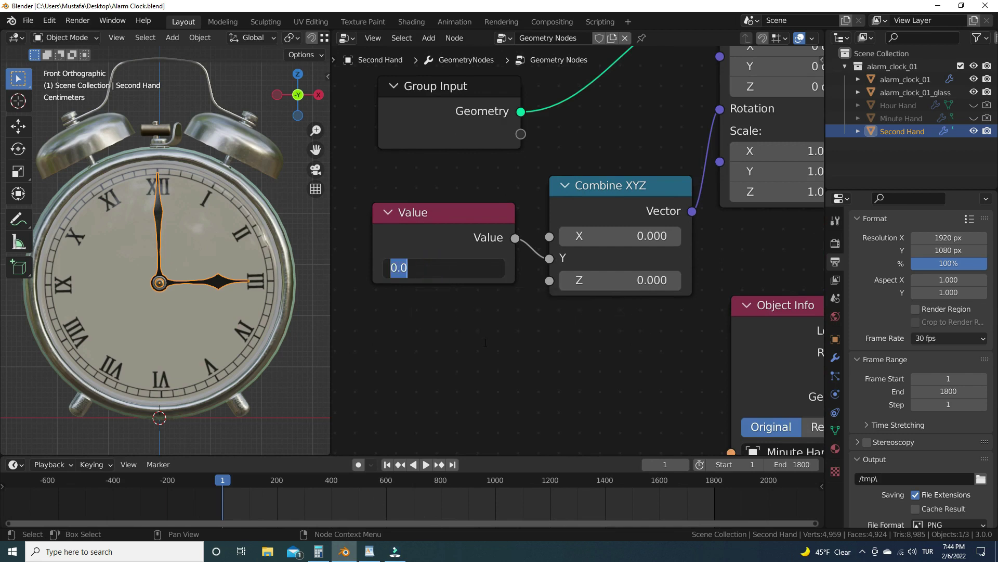
{"action": "type", "text": "#frame"}
{"action": "key", "text": "Return"}
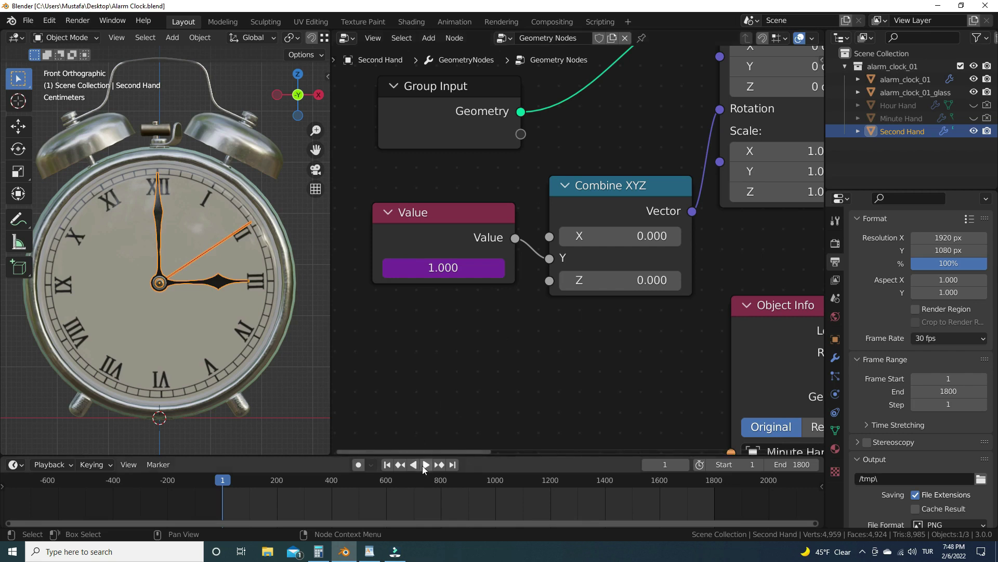
Play and pause the animation, step forward seven frames, then return to frame 1.
{"action": "left_click", "coordinate": [425, 465]}
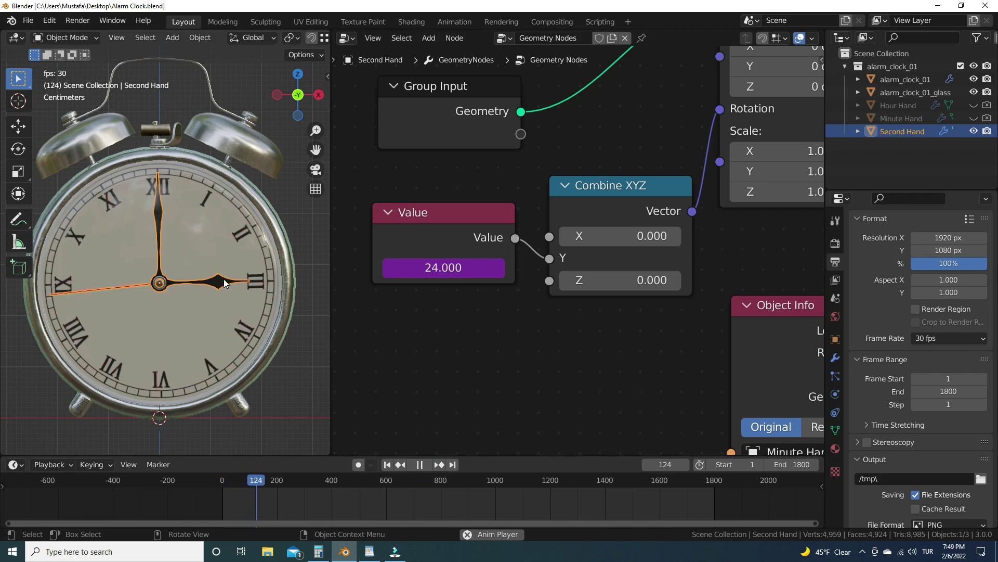
{"action": "left_click", "coordinate": [426, 465]}
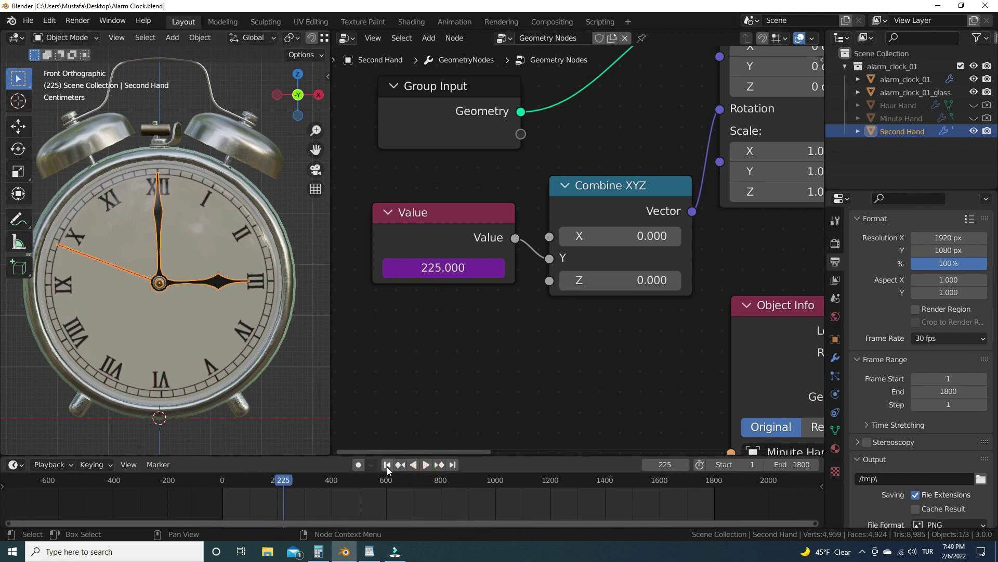
{"action": "left_click", "coordinate": [387, 467]}
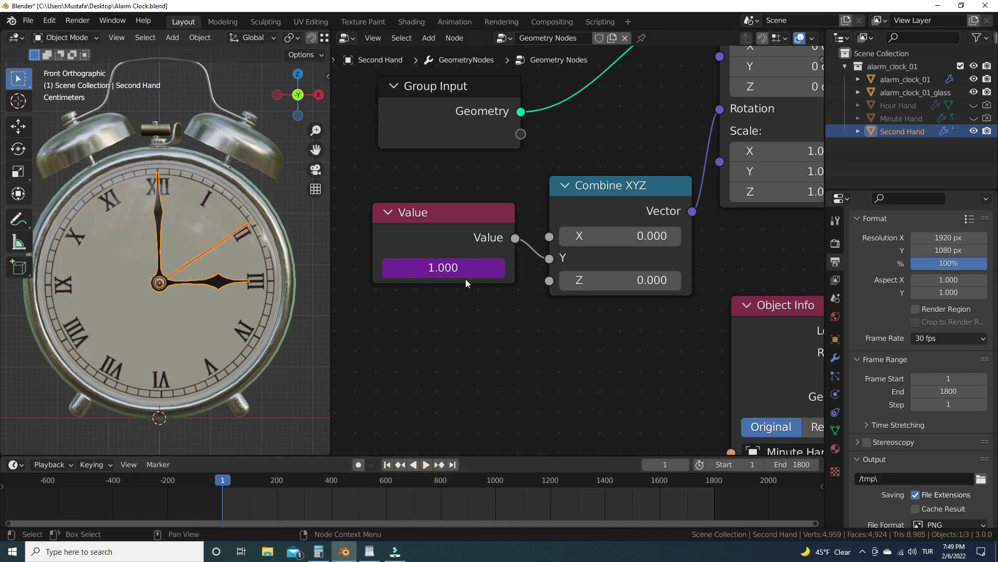
{"action": "left_click", "coordinate": [685, 465]}
{"action": "left_click", "coordinate": [685, 465]}
{"action": "left_click", "coordinate": [685, 464]}
{"action": "left_click", "coordinate": [685, 465]}
{"action": "left_click", "coordinate": [685, 464]}
{"action": "left_click", "coordinate": [684, 464]}
{"action": "left_click", "coordinate": [685, 464]}
{"action": "left_click", "coordinate": [685, 465]}
{"action": "left_click", "coordinate": [685, 464]}
{"action": "left_click", "coordinate": [685, 465]}
{"action": "left_click", "coordinate": [685, 464]}
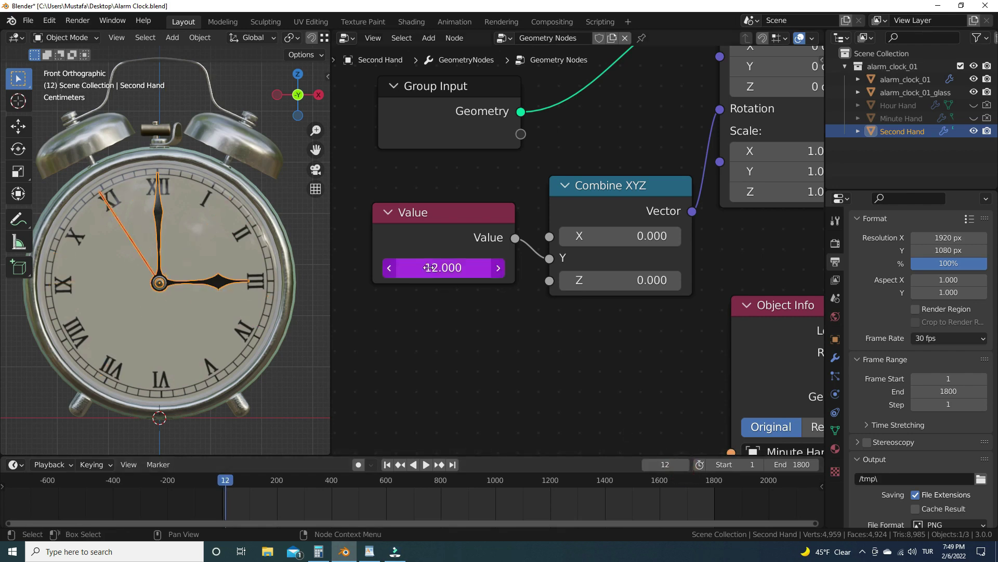
{"action": "left_click", "coordinate": [393, 463]}
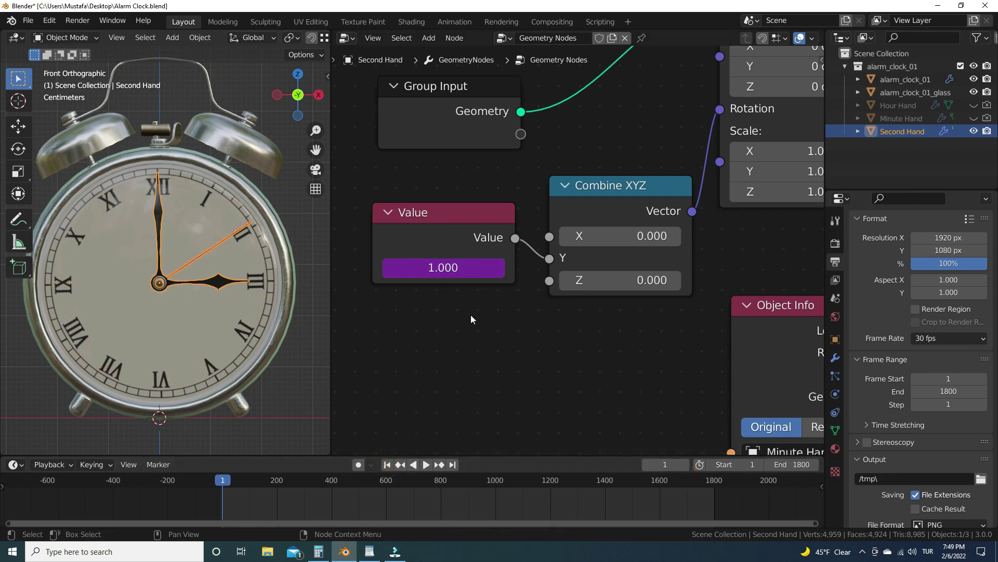
Switch to Calculator and enter 6.283185.
{"action": "key", "text": "alt+Tab"}
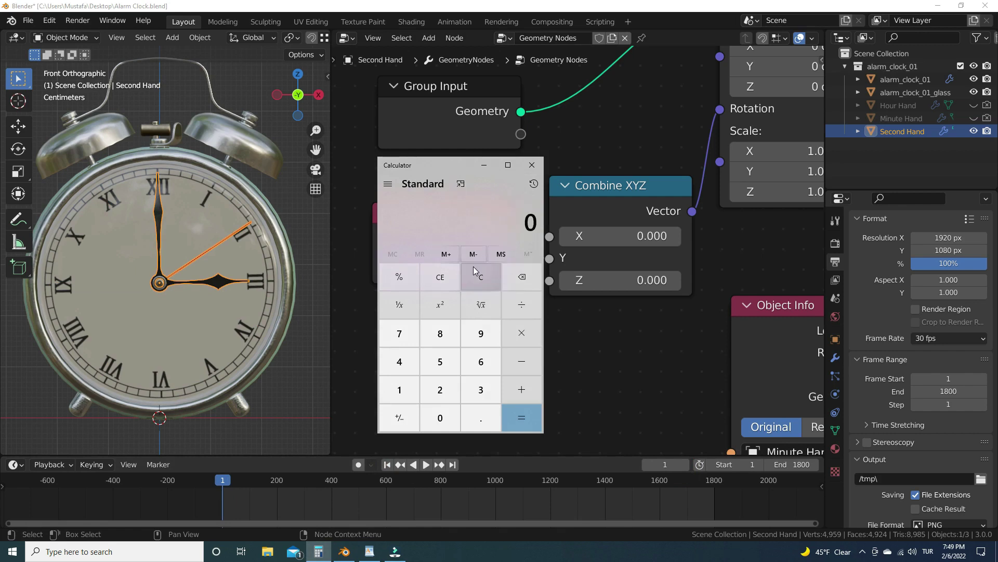
{"action": "left_click", "coordinate": [479, 358]}
{"action": "left_click", "coordinate": [475, 417]}
{"action": "left_click", "coordinate": [448, 394]}
{"action": "left_click", "coordinate": [440, 334]}
{"action": "left_click", "coordinate": [480, 390]}
{"action": "left_click", "coordinate": [400, 390]}
{"action": "left_click", "coordinate": [439, 333]}
{"action": "left_click", "coordinate": [440, 361]}
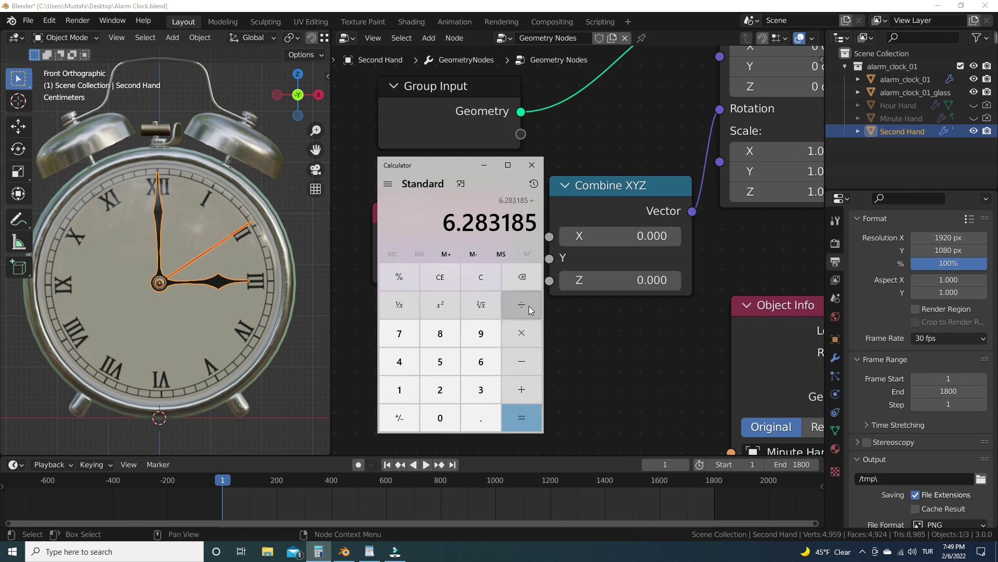
Divide by 1800 to get 0.0034906583333333 and select the result for copying.
{"action": "left_click", "coordinate": [399, 389]}
{"action": "left_click", "coordinate": [440, 333]}
{"action": "left_click", "coordinate": [439, 417]}
{"action": "left_click", "coordinate": [440, 417]}
{"action": "left_click", "coordinate": [522, 417]}
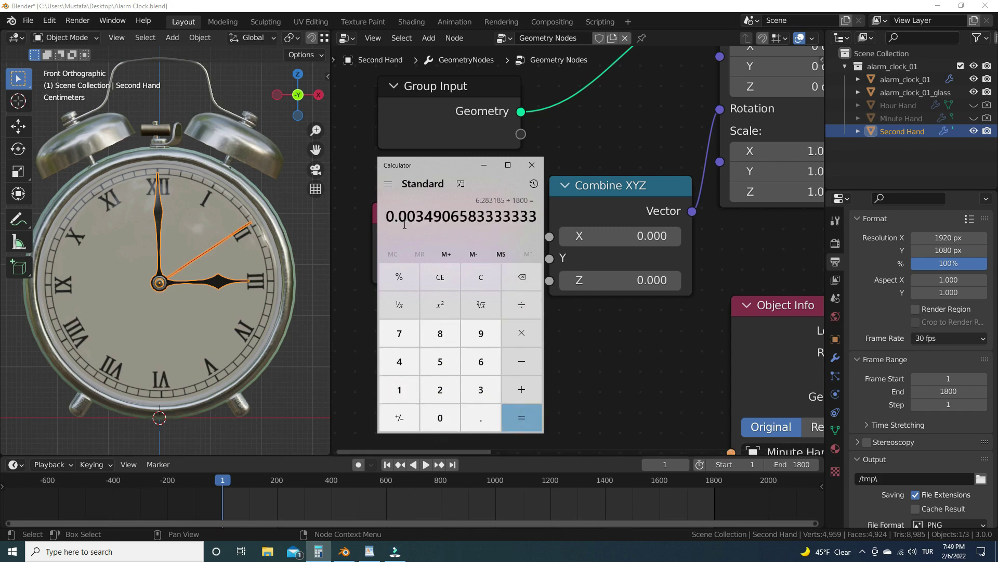
{"action": "left_click_drag", "start_coordinate": [389, 217], "coordinate": [523, 213]}
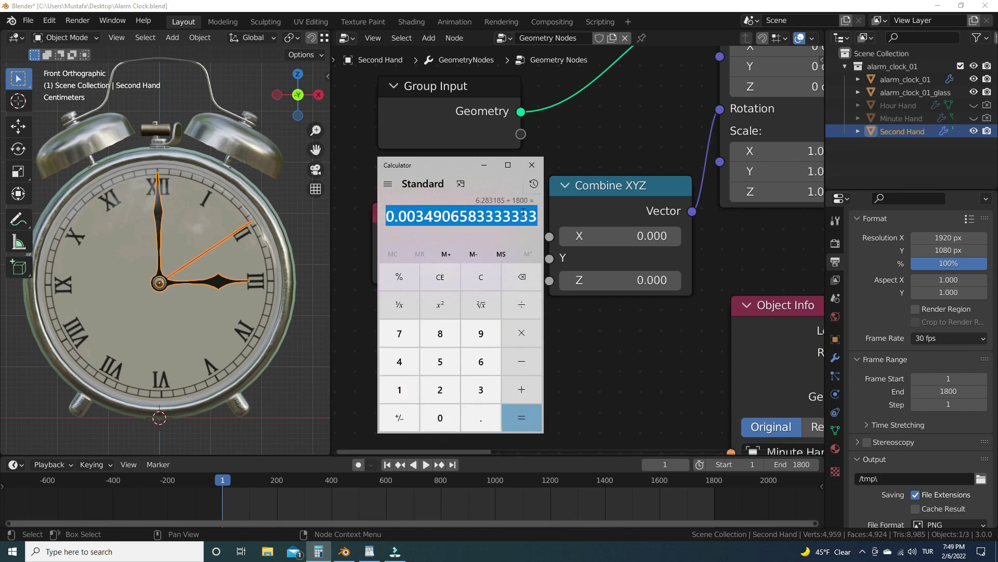
{"action": "right_click", "coordinate": [487, 218]}
Copy the result and change the Value driver expression to frame*0.0034906583333333.
{"action": "left_click", "coordinate": [504, 229]}
{"action": "left_click", "coordinate": [487, 172]}
{"action": "right_click", "coordinate": [447, 266]}
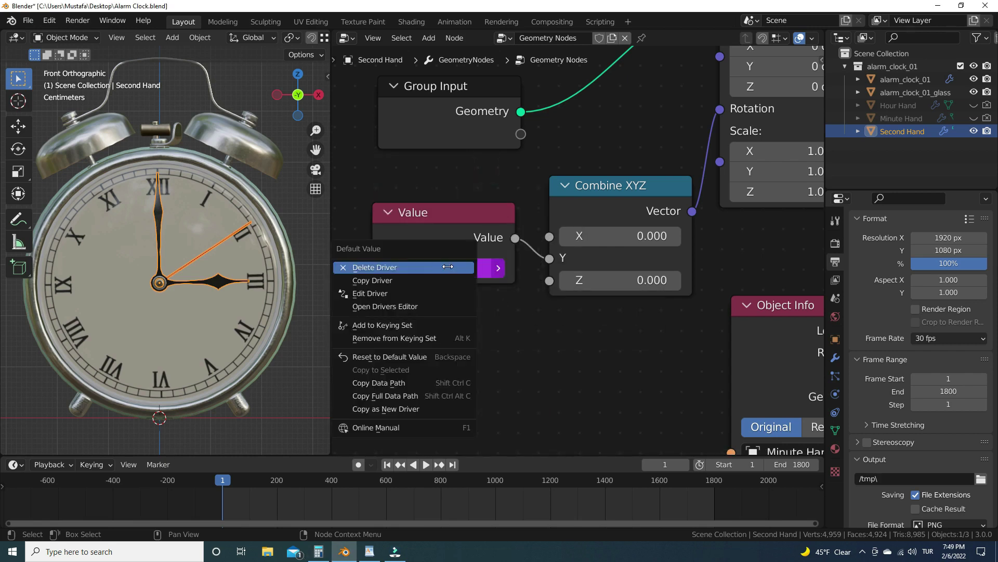
{"action": "left_click", "coordinate": [395, 292]}
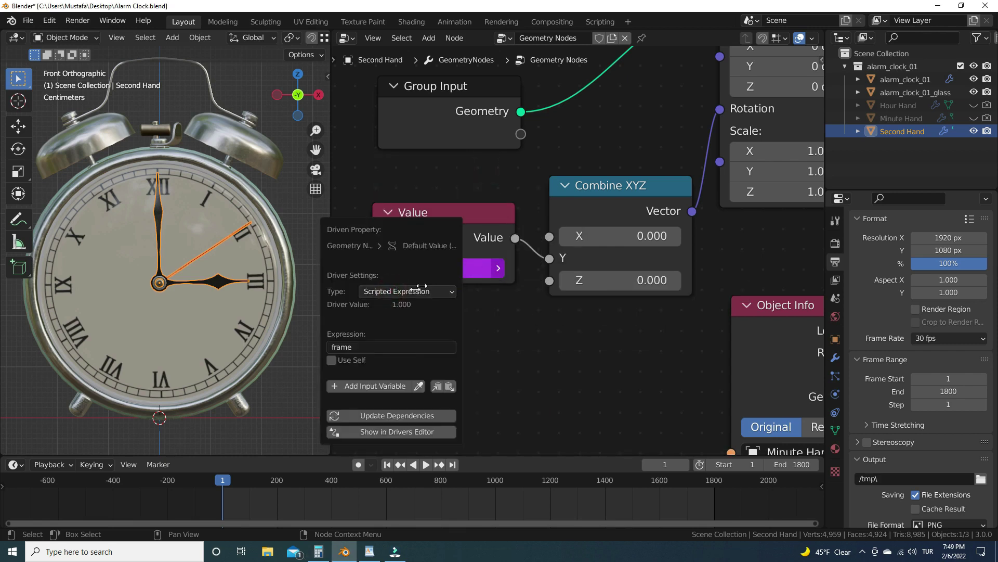
{"action": "left_click", "coordinate": [362, 347]}
{"action": "key", "text": "End"}
{"action": "type", "text": "*"}
{"action": "key", "text": "ctrl+v"}
{"action": "key", "text": "Return"}
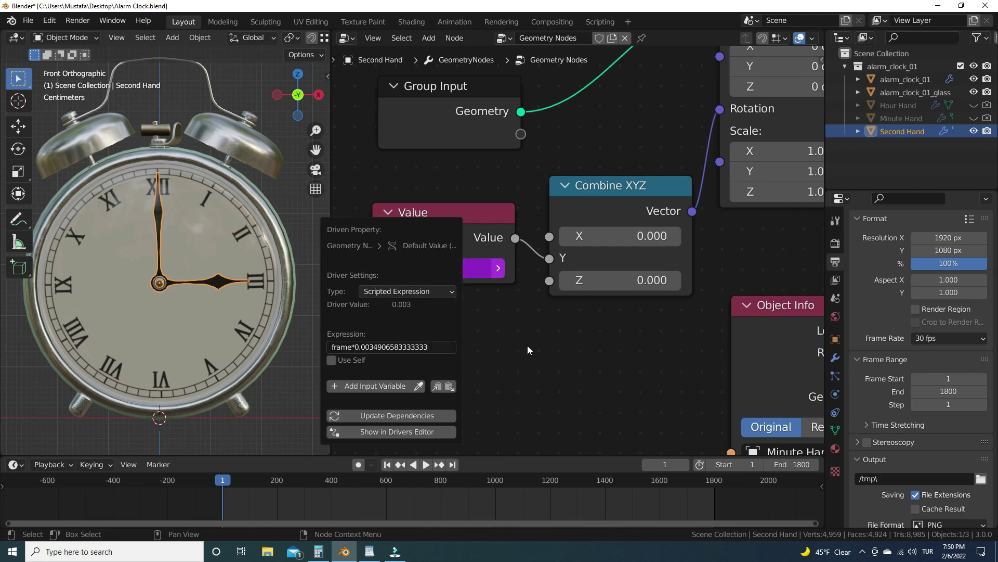
Play the animation to watch the red second hand creep around the dial, then stop.
{"action": "left_click", "coordinate": [424, 465]}
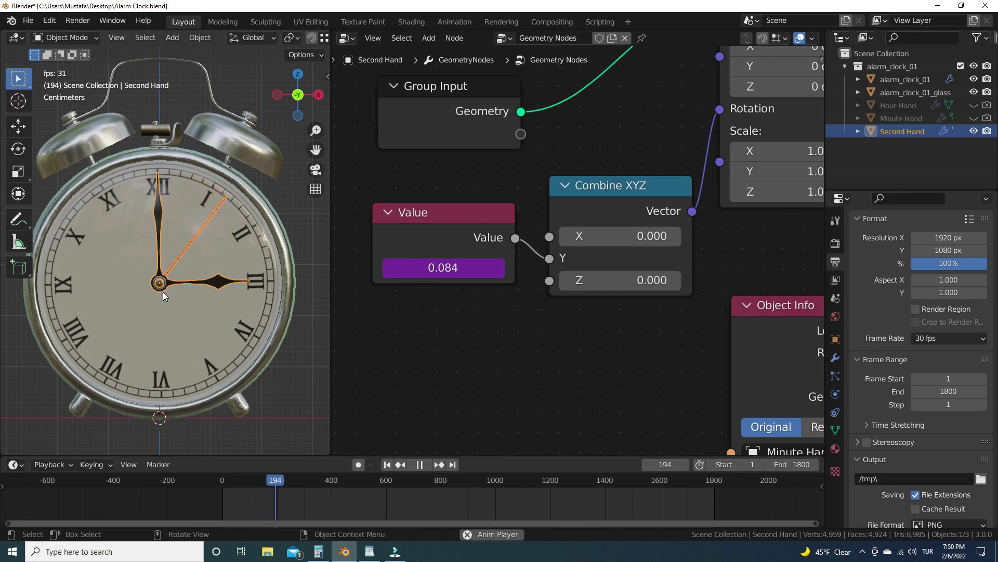
{"action": "left_click", "coordinate": [308, 348]}
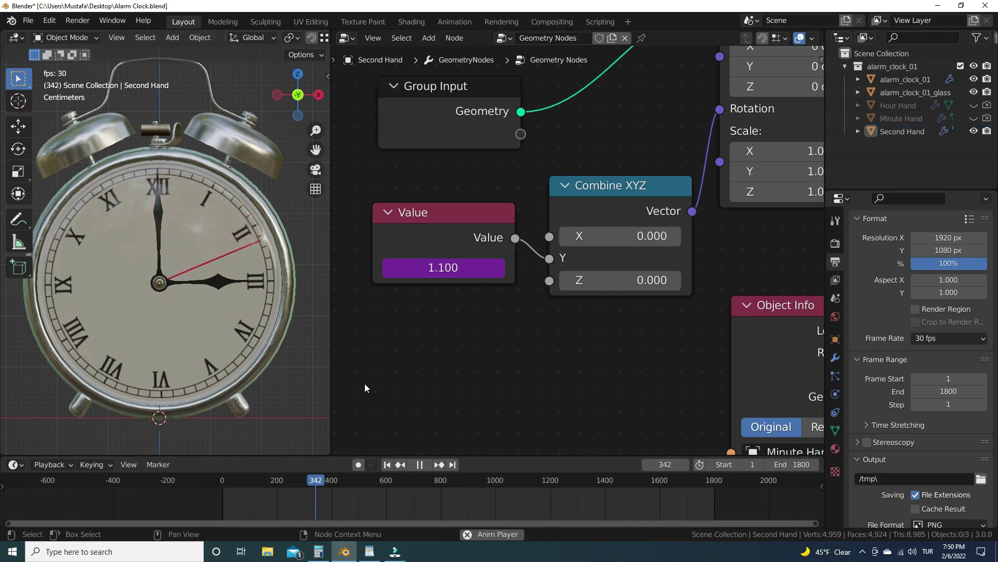
{"action": "left_click", "coordinate": [420, 464]}
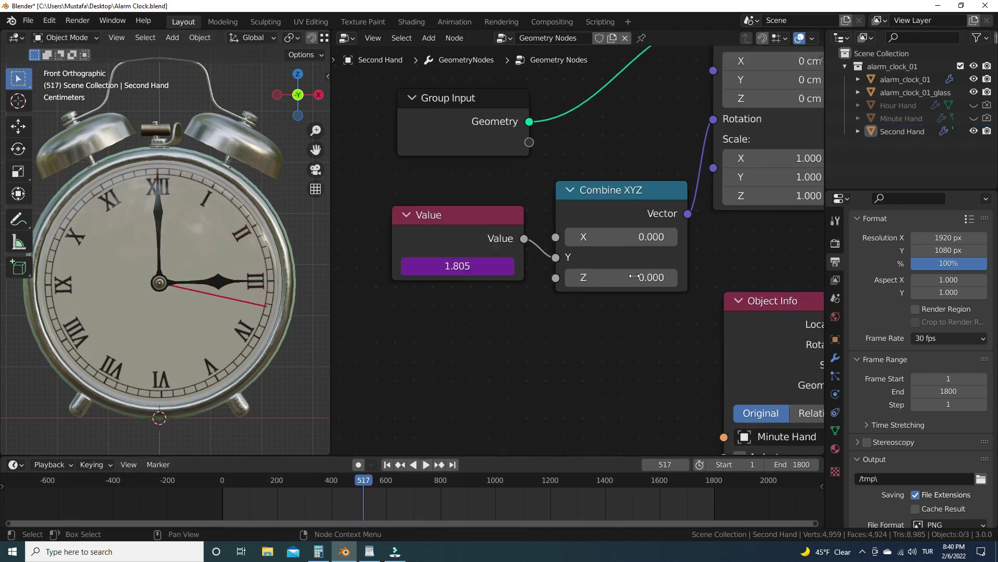
Insert a Snap math node (increment 0.500) on the link from Value into Combine XYZ's Y.
{"action": "scroll", "coordinate": [557, 242], "scroll_direction": "down", "scroll_amount": 3}
{"action": "left_click_drag", "start_coordinate": [556, 242], "coordinate": [471, 241]}
{"action": "key", "text": "shift+a"}
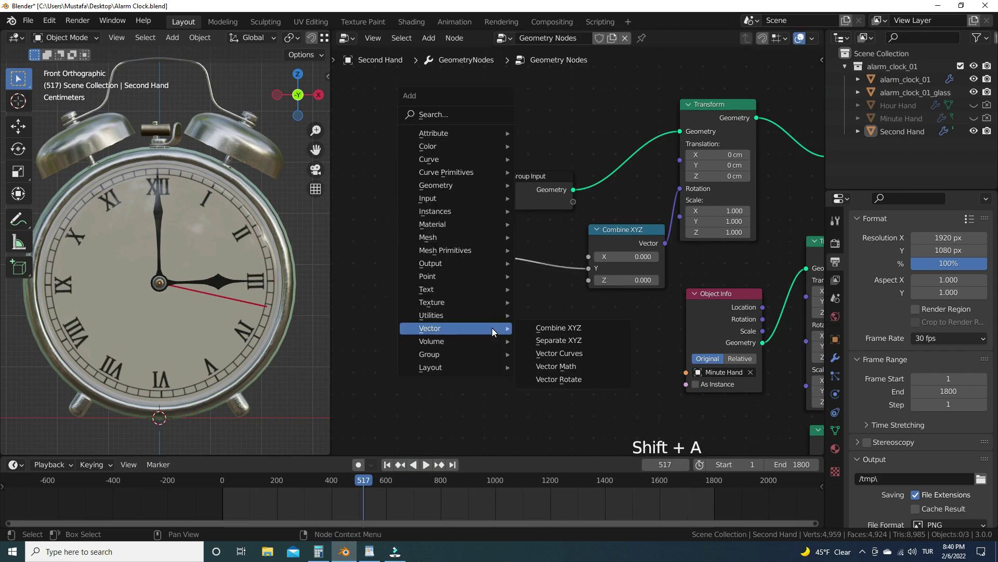
{"action": "mouse_move", "coordinate": [498, 316]}
{"action": "left_click", "coordinate": [568, 405]}
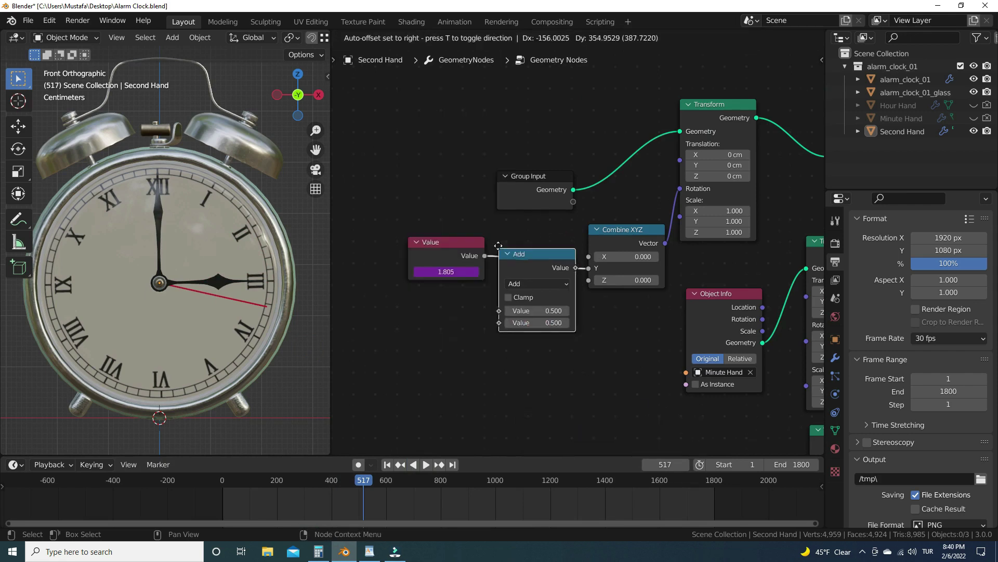
{"action": "left_click", "coordinate": [494, 232]}
{"action": "scroll", "coordinate": [554, 283], "scroll_direction": "up", "scroll_amount": 2}
{"action": "left_click", "coordinate": [554, 274]}
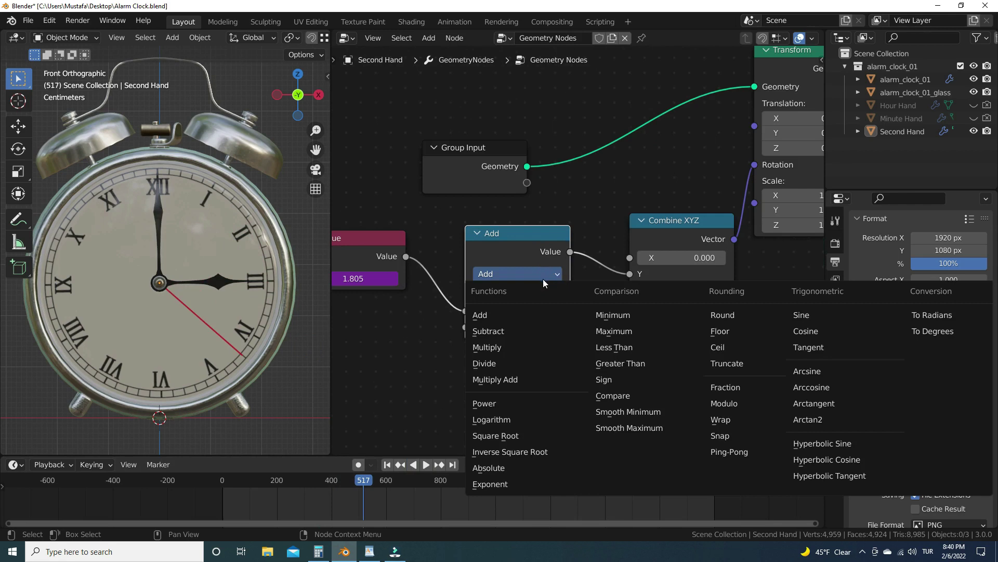
{"action": "left_click", "coordinate": [728, 438]}
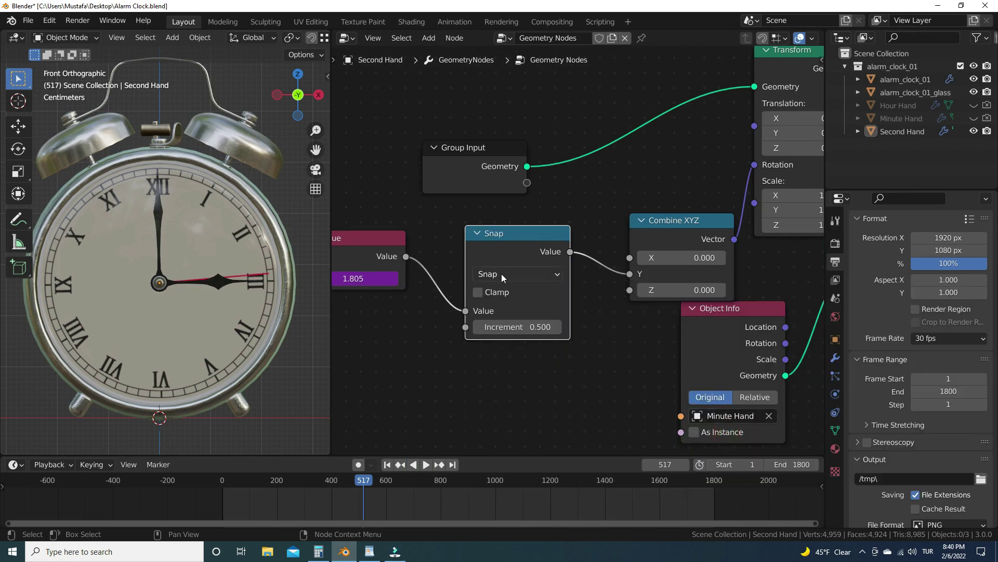
Reopen the Value node's driver editor and select the multiplier in its expression.
{"action": "scroll", "coordinate": [540, 369], "scroll_direction": "up", "scroll_amount": 1}
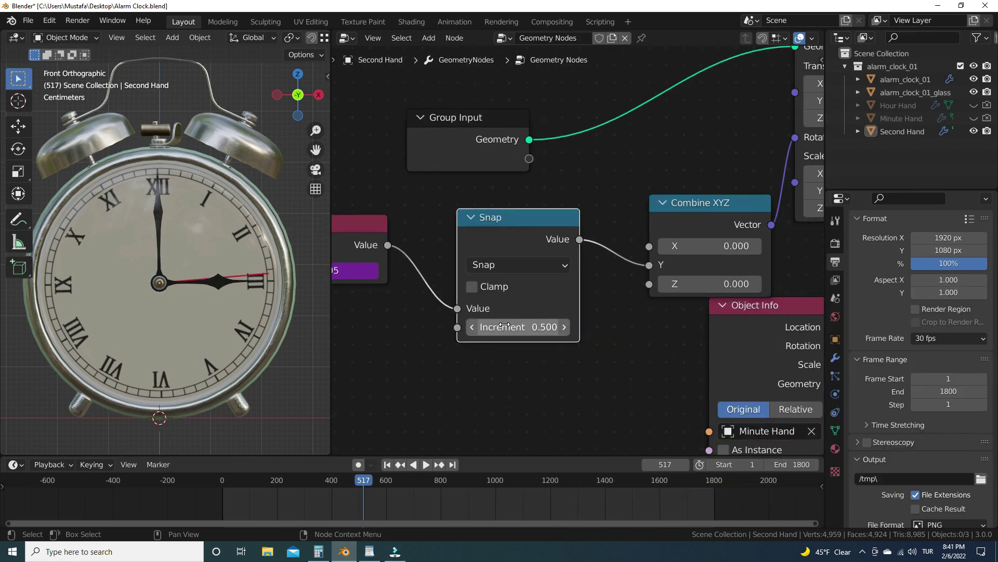
{"action": "scroll", "coordinate": [559, 338], "scroll_direction": "down", "scroll_amount": 2}
{"action": "scroll", "coordinate": [439, 334], "scroll_direction": "up", "scroll_amount": 3}
{"action": "right_click", "coordinate": [435, 274]}
{"action": "left_click", "coordinate": [435, 274]}
{"action": "left_click", "coordinate": [389, 337]}
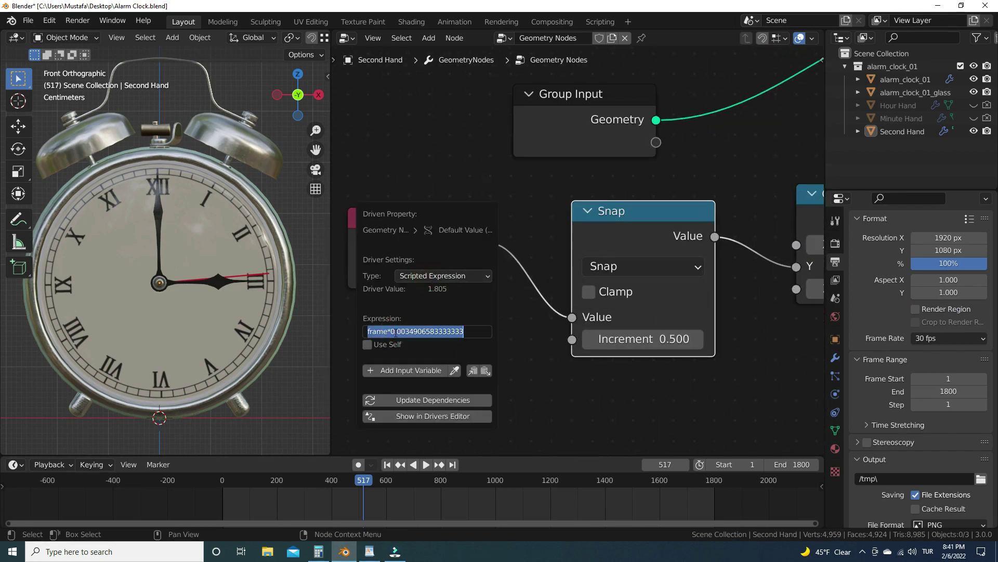
{"action": "mouse_move", "coordinate": [391, 331]}
{"action": "left_mouse_down"}
{"action": "mouse_move", "coordinate": [462, 331]}
{"action": "mouse_move", "coordinate": [400, 332]}
{"action": "left_mouse_up"}
{"action": "left_click", "coordinate": [391, 331]}
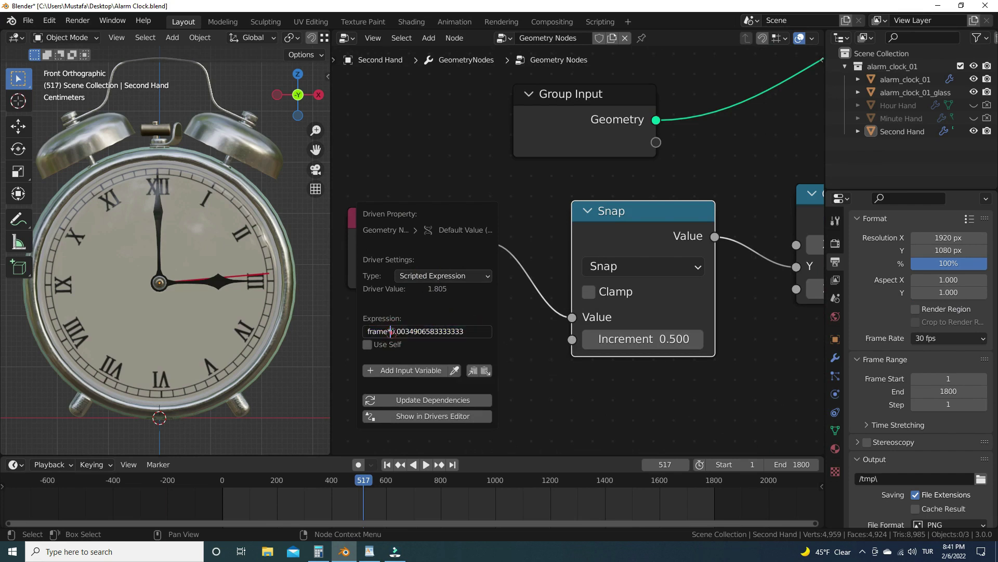
{"action": "left_click_drag", "start_coordinate": [390, 332], "coordinate": [479, 335]}
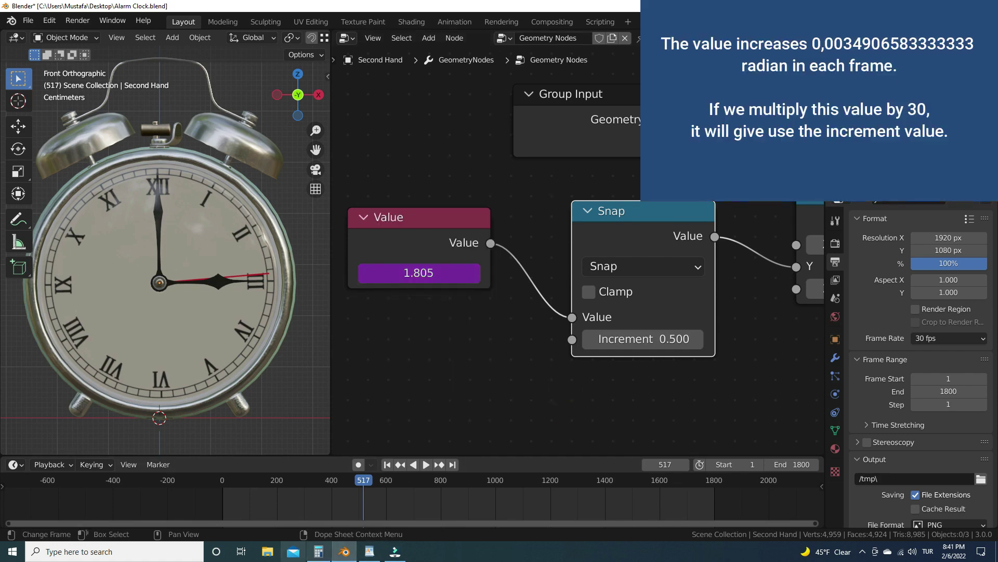
Compute 0.0034906583333333 × 30 = 0.104719749999999 in Calculator and copy the result.
{"action": "left_click", "coordinate": [318, 552]}
{"action": "left_click", "coordinate": [466, 276]}
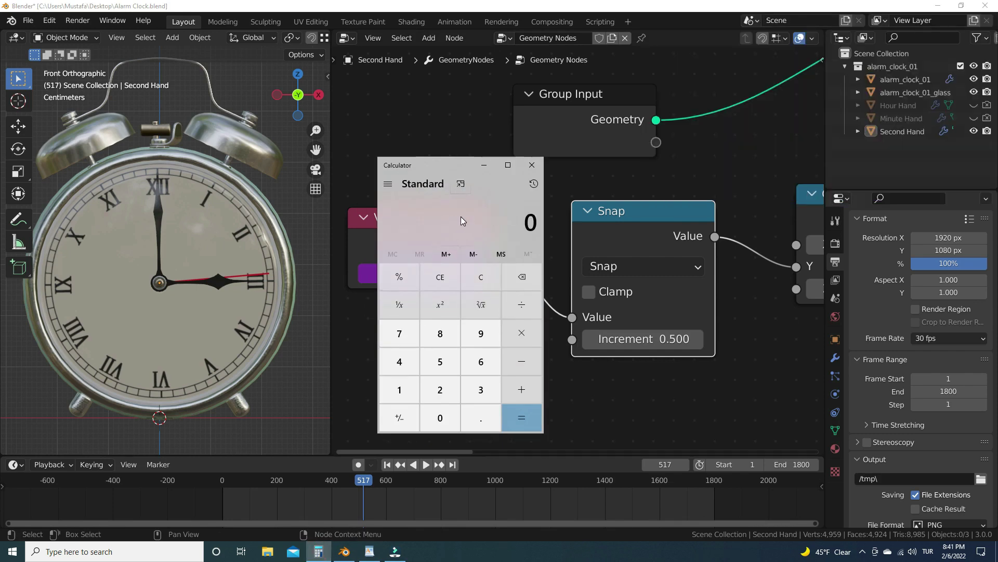
{"action": "key", "text": "ctrl+v"}
{"action": "left_click", "coordinate": [481, 389]}
{"action": "type", "text": "0"}
{"action": "key", "text": "Return"}
{"action": "left_click_drag", "start_coordinate": [386, 217], "coordinate": [505, 219]}
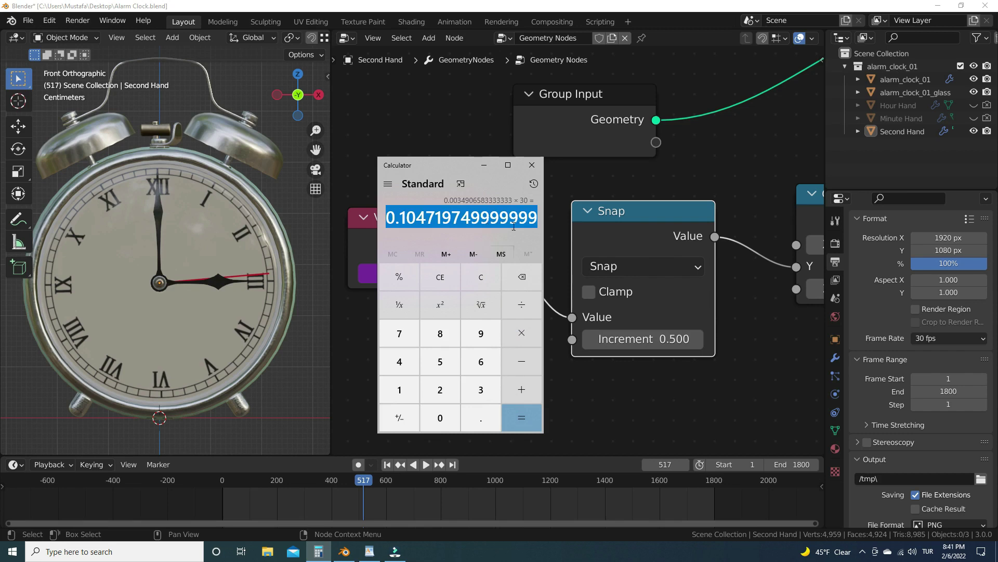
{"action": "left_click", "coordinate": [485, 165]}
Set the Snap node's increment to the calculated 0.105 and rewind to the first frame.
{"action": "left_click", "coordinate": [645, 339]}
{"action": "key", "text": "ctrl+v"}
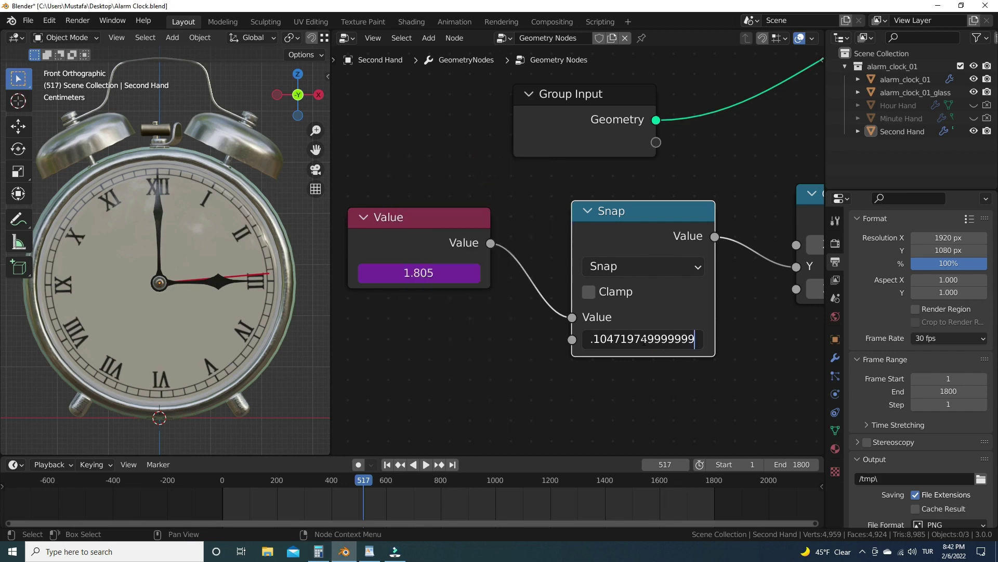
{"action": "key", "text": "Return"}
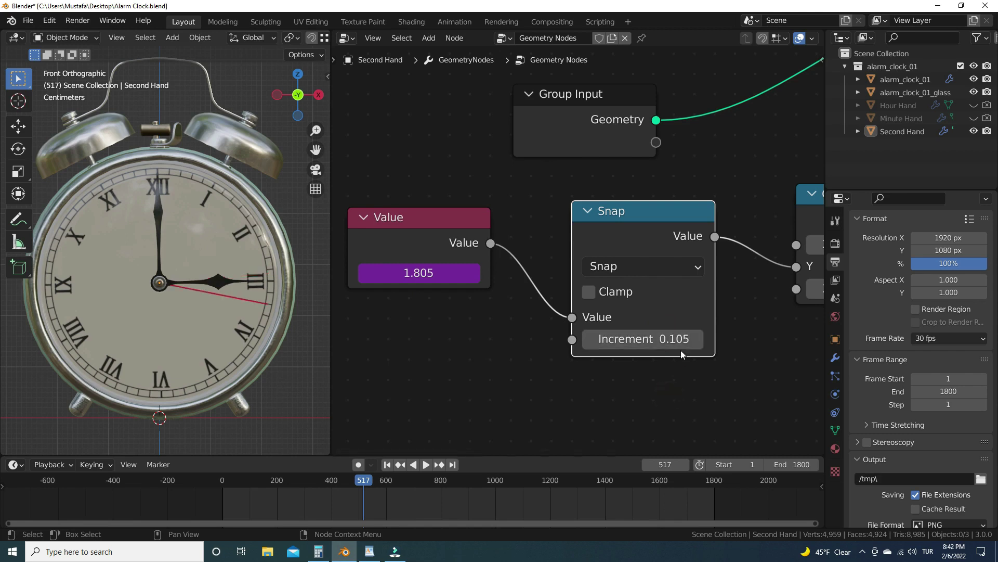
{"action": "left_click", "coordinate": [387, 464]}
Play the animation and pause at frame 631 to check the second hand's stepped ticking.
{"action": "left_click", "coordinate": [425, 465]}
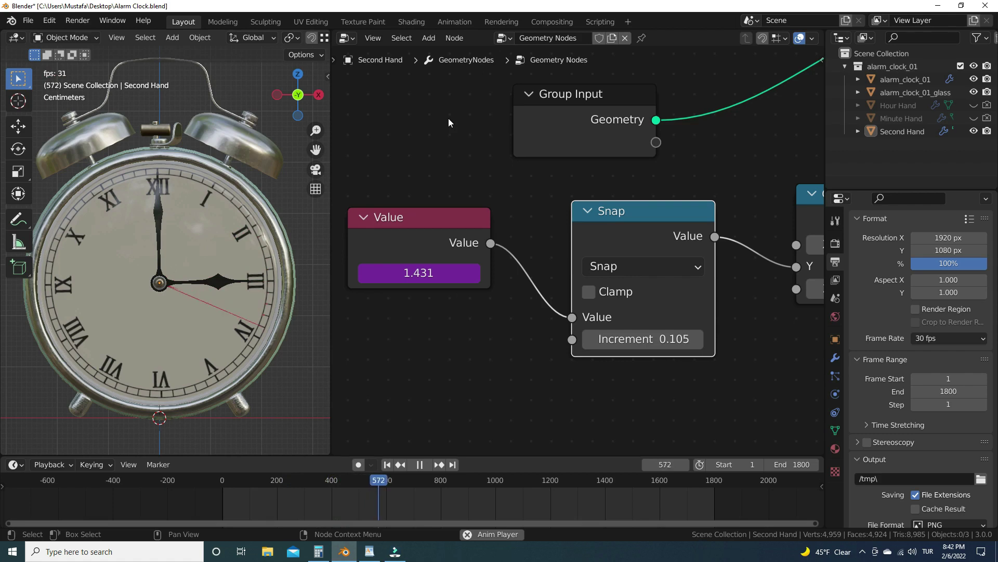
{"action": "left_click", "coordinate": [419, 464]}
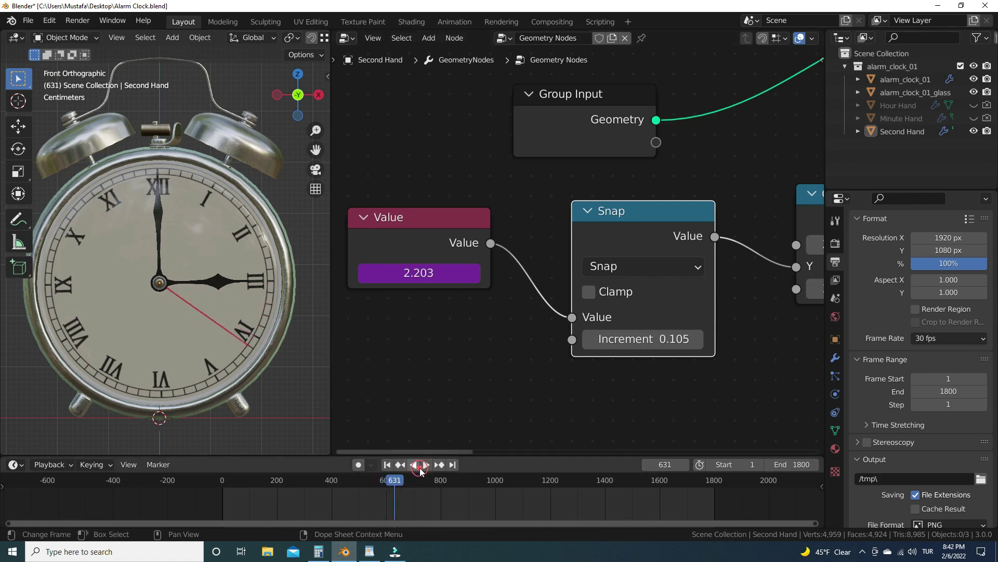
Switch Blender to fullscreen and duplicate the Snap and Combine XYZ nodes below the originals.
{"action": "left_click", "coordinate": [112, 20]}
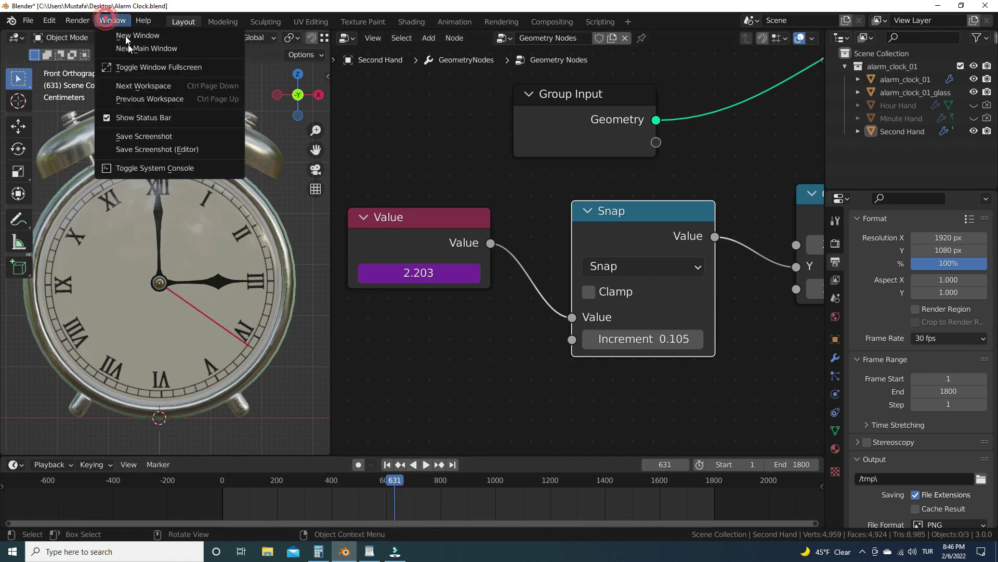
{"action": "left_click", "coordinate": [171, 67]}
{"action": "scroll", "coordinate": [413, 240], "scroll_direction": "down", "scroll_amount": 4}
{"action": "left_click", "coordinate": [597, 257]}
{"action": "scroll", "coordinate": [542, 290], "scroll_direction": "up", "scroll_amount": 1}
{"action": "left_click", "coordinate": [559, 232]}
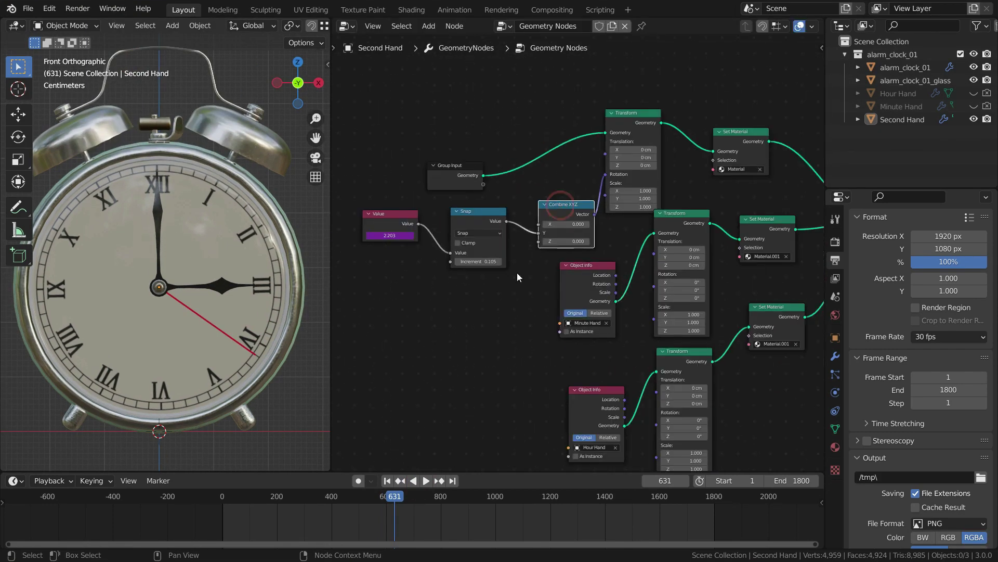
{"action": "scroll", "coordinate": [517, 208], "scroll_direction": "up", "scroll_amount": 1}
{"action": "left_click", "coordinate": [463, 250], "text": "shift"}
{"action": "key", "text": "shift+d"}
{"action": "left_click", "coordinate": [442, 395]}
Change the copied Snap node to Divide and link its Combine XYZ to the minute hand's rotation.
{"action": "left_click", "coordinate": [568, 270]}
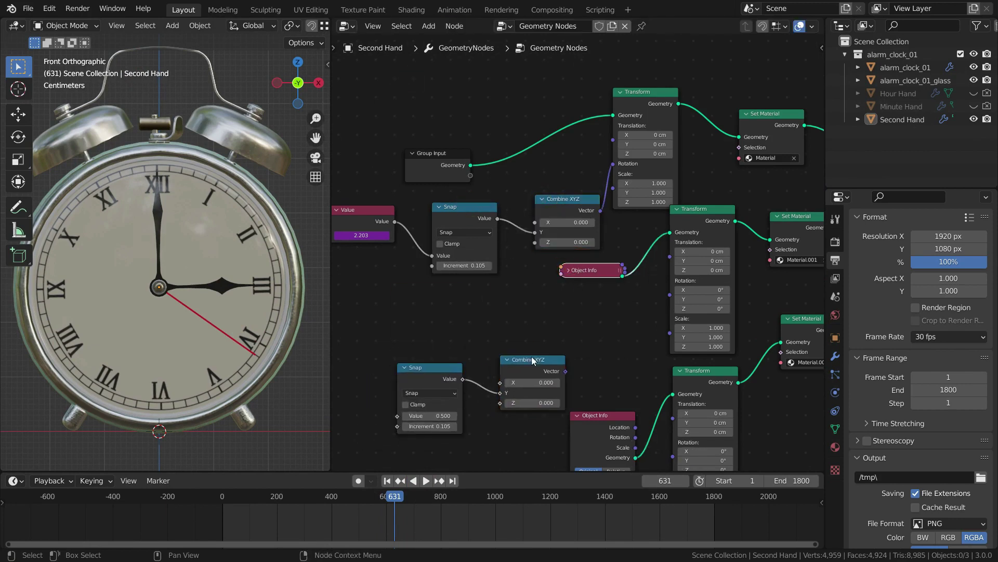
{"action": "scroll", "coordinate": [545, 363], "scroll_direction": "up", "scroll_amount": 1}
{"action": "left_click", "coordinate": [463, 330]}
{"action": "left_click", "coordinate": [431, 407]}
{"action": "left_click_drag", "start_coordinate": [627, 302], "coordinate": [715, 271]}
{"action": "scroll", "coordinate": [659, 280], "scroll_direction": "down", "scroll_amount": 4}
{"action": "scroll", "coordinate": [559, 332], "scroll_direction": "up", "scroll_amount": 3}
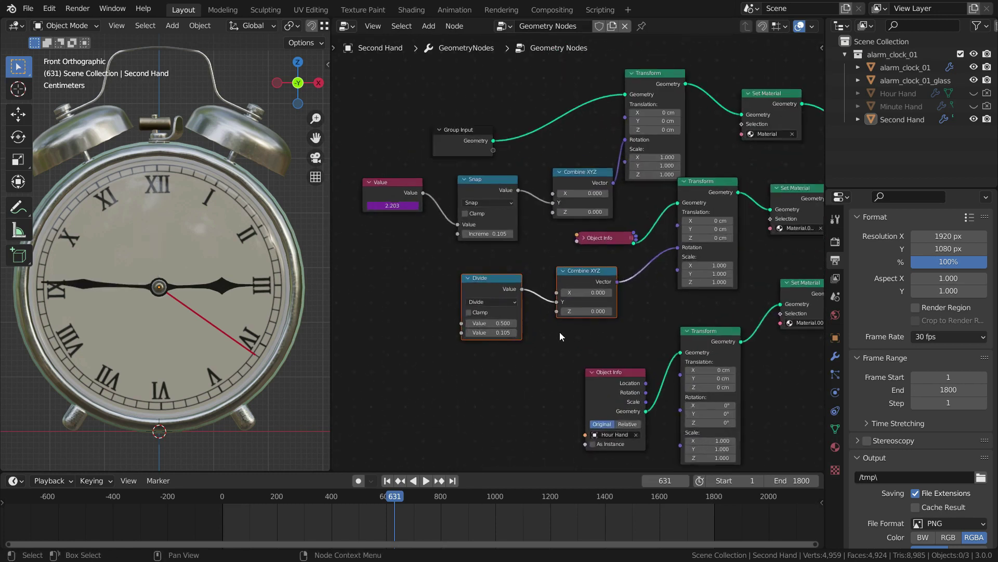
Feed the frame Value into the Divide node and set its divisor to 60.
{"action": "left_click_drag", "start_coordinate": [387, 156], "coordinate": [435, 321]}
{"action": "scroll", "coordinate": [449, 250], "scroll_direction": "down", "scroll_amount": 2}
{"action": "scroll", "coordinate": [442, 264], "scroll_direction": "up", "scroll_amount": 2}
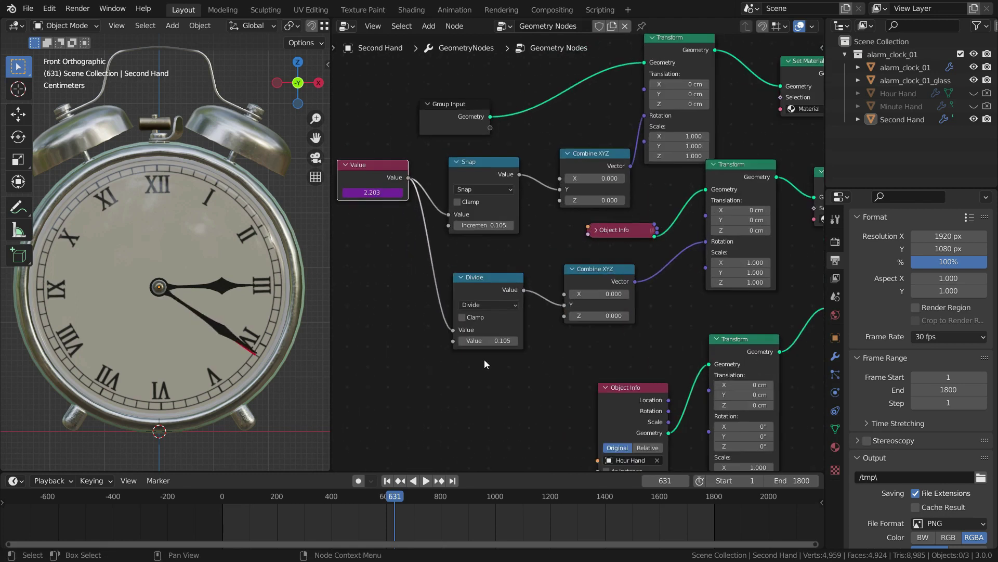
{"action": "double_click", "coordinate": [470, 336]}
{"action": "type", "text": "60"}
{"action": "key", "text": "Return"}
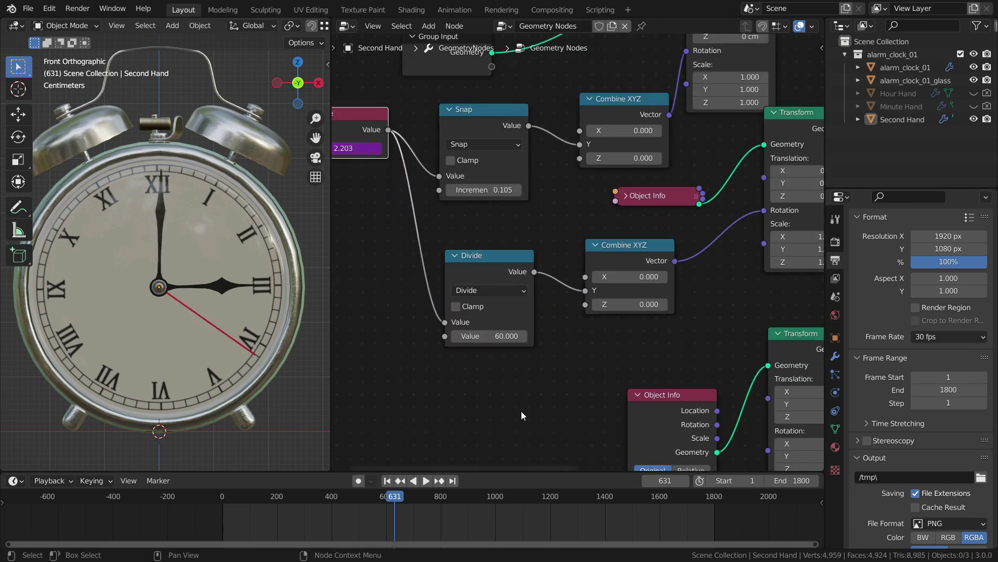
{"action": "scroll", "coordinate": [548, 353], "scroll_direction": "down", "scroll_amount": 3}
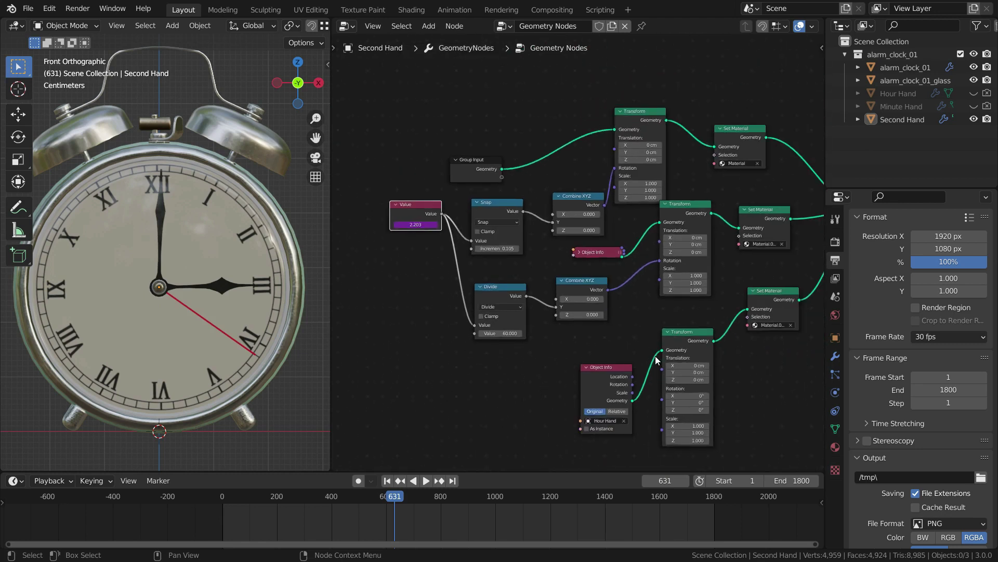
{"action": "left_click", "coordinate": [387, 481]}
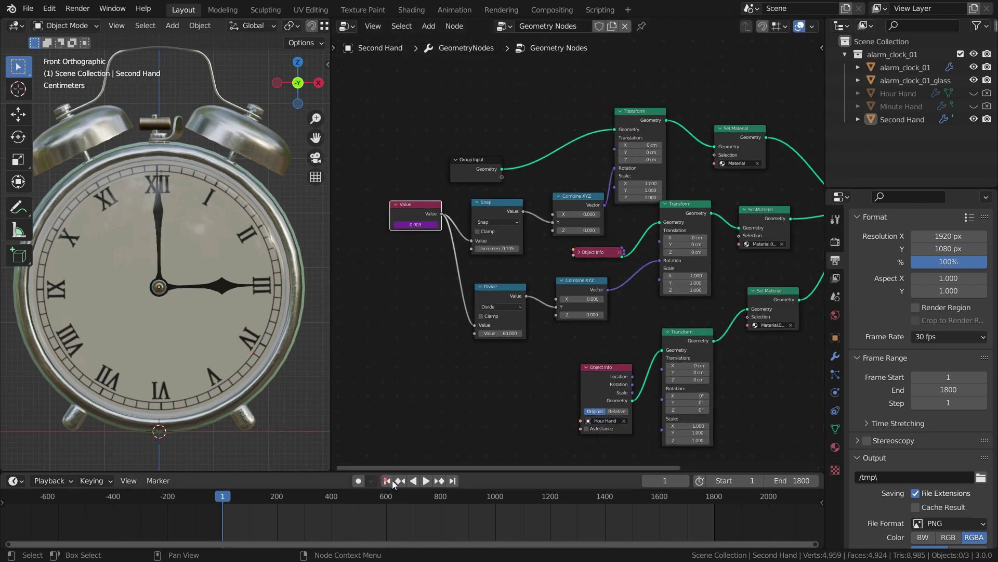
{"action": "left_click", "coordinate": [425, 481]}
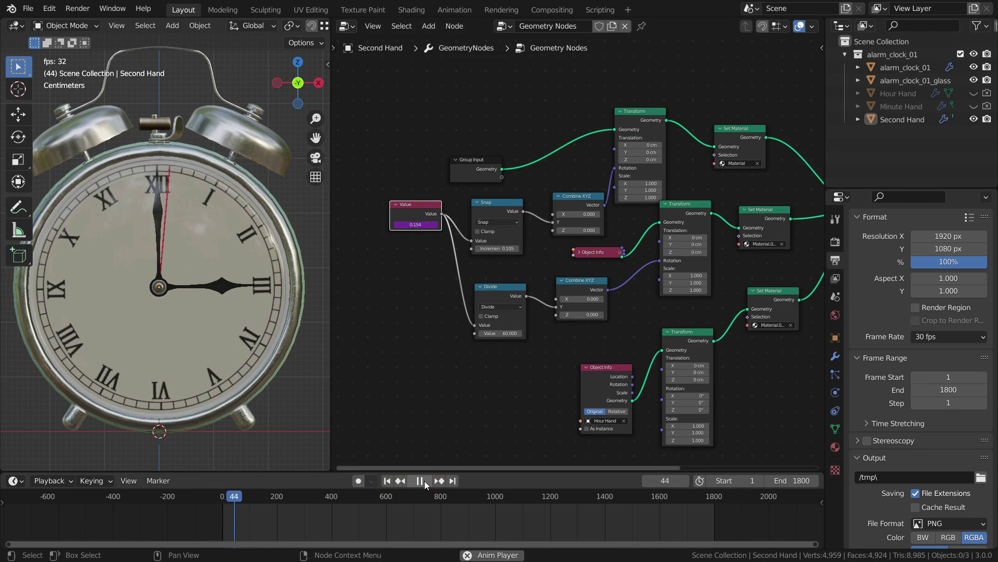
{"action": "scroll", "coordinate": [154, 174], "scroll_direction": "up", "scroll_amount": 2}
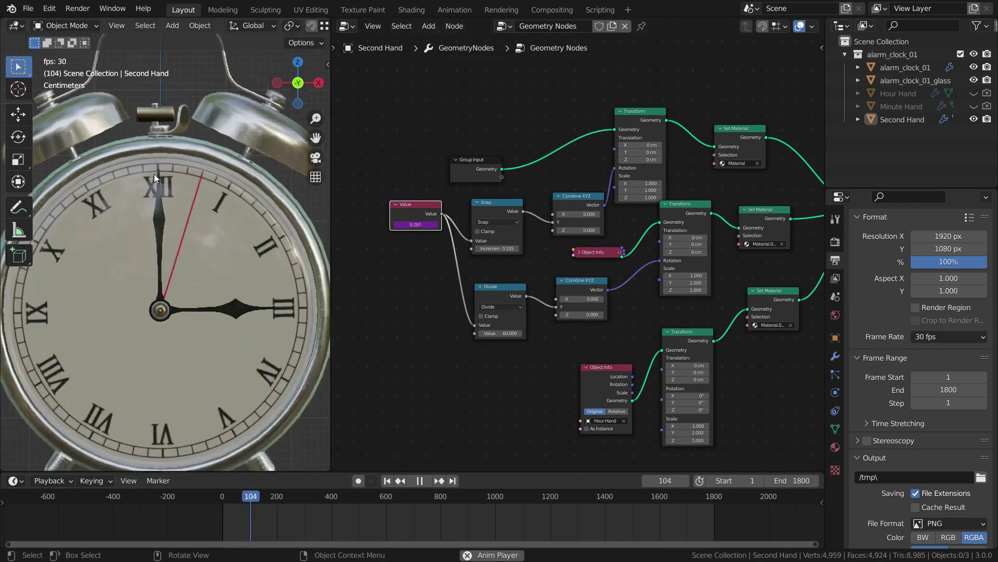
{"action": "scroll", "coordinate": [154, 174], "scroll_direction": "up", "scroll_amount": 3}
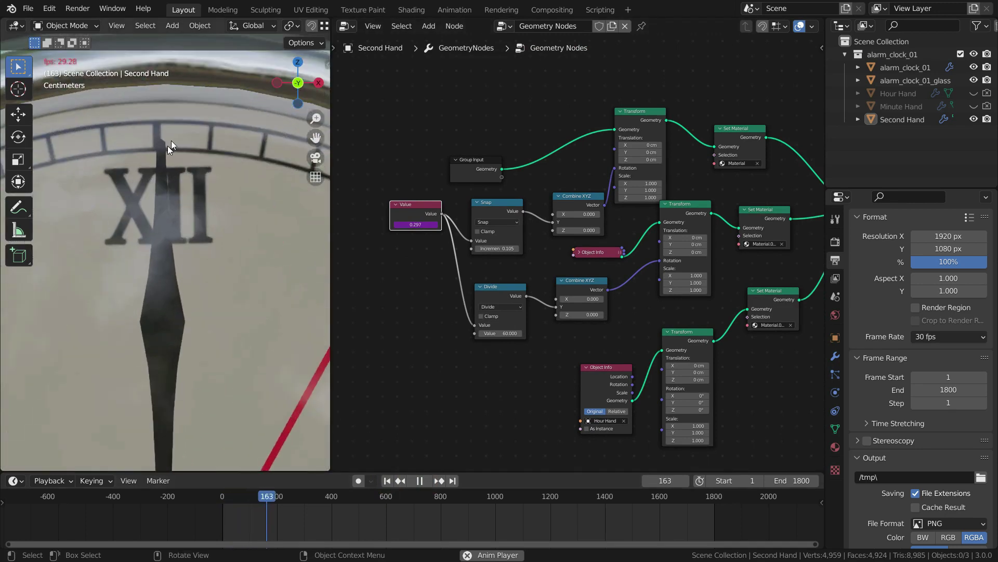
{"action": "scroll", "coordinate": [171, 154], "scroll_direction": "up", "scroll_amount": 2}
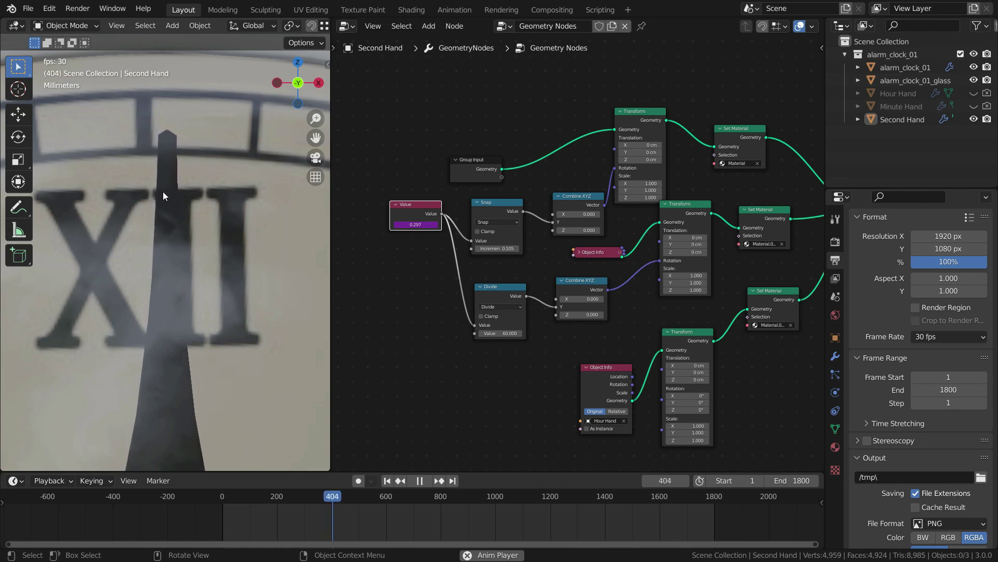
{"action": "scroll", "coordinate": [164, 192], "scroll_direction": "down", "scroll_amount": 4}
{"action": "scroll", "coordinate": [162, 193], "scroll_direction": "down", "scroll_amount": 3}
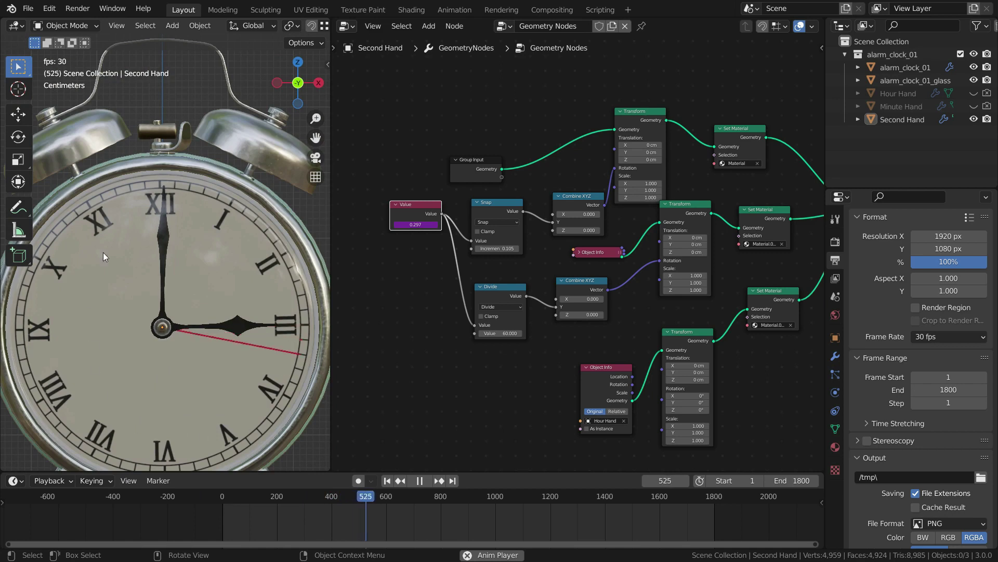
{"action": "key", "text": "KP_Decimal"}
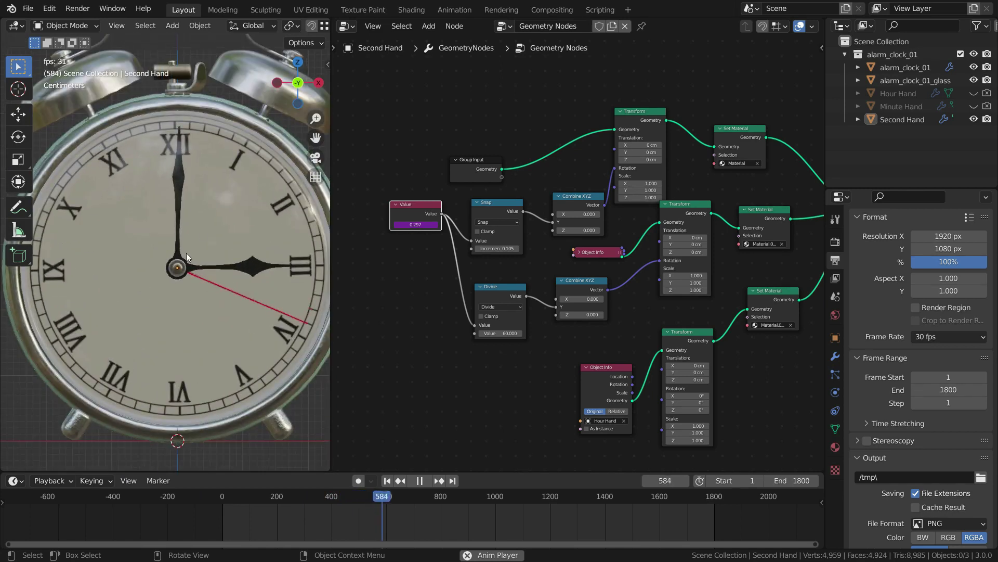
Stop playback and duplicate the minute Divide and Combine XYZ pair beside the hour hand's Transform.
{"action": "left_click", "coordinate": [419, 480]}
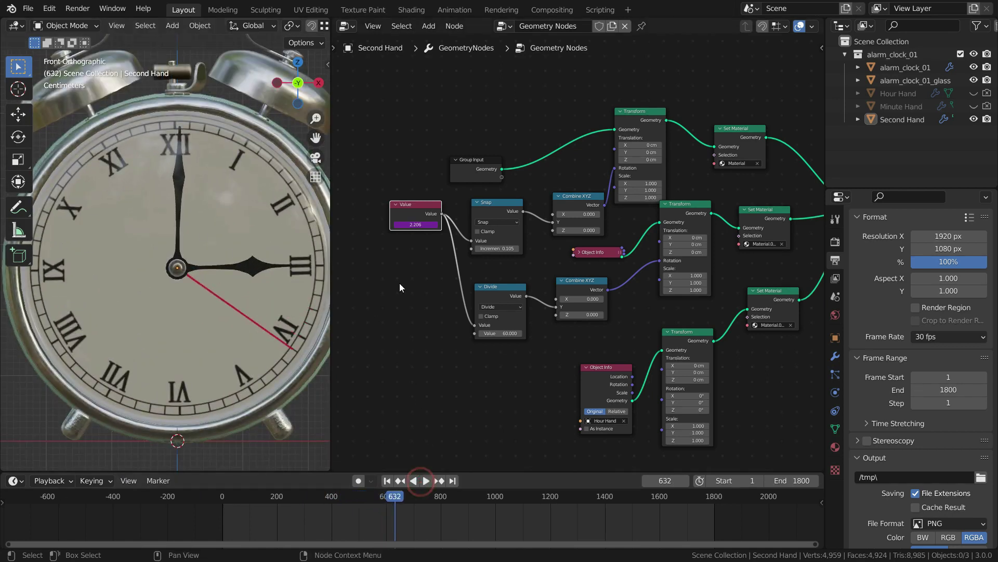
{"action": "key", "text": "Home"}
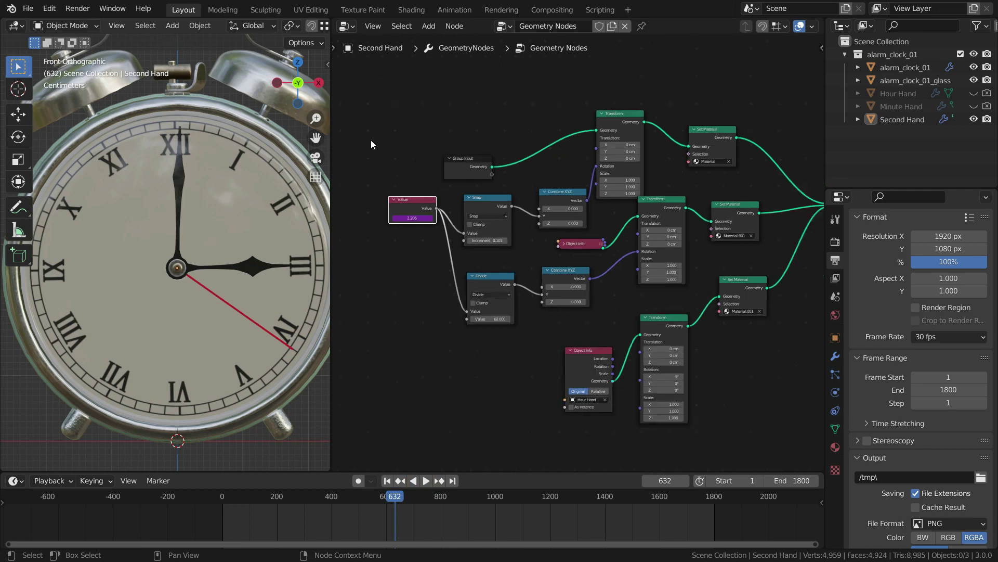
{"action": "left_click_drag", "start_coordinate": [433, 325], "coordinate": [520, 260]}
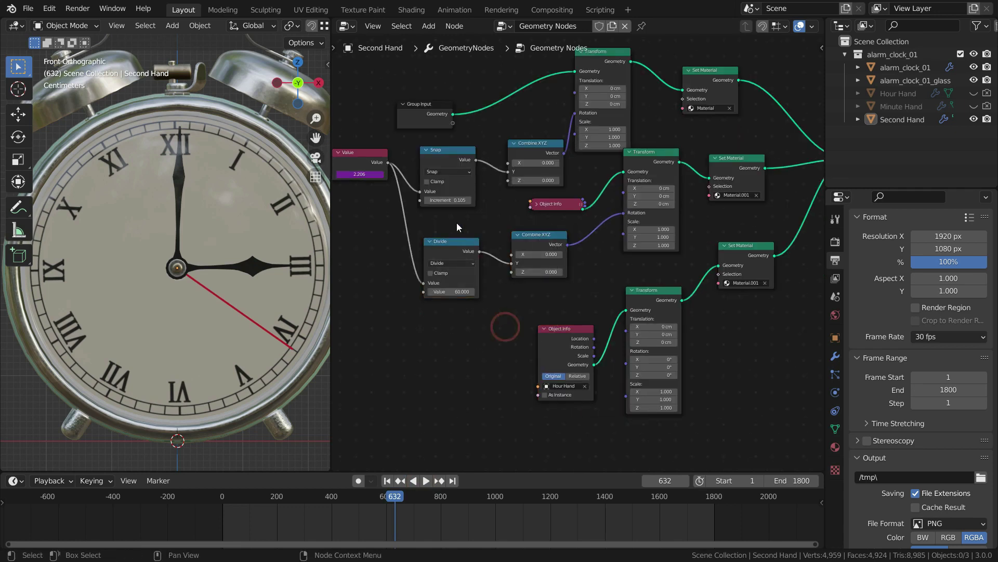
{"action": "key", "text": "shift+d"}
{"action": "left_click", "coordinate": [471, 442]}
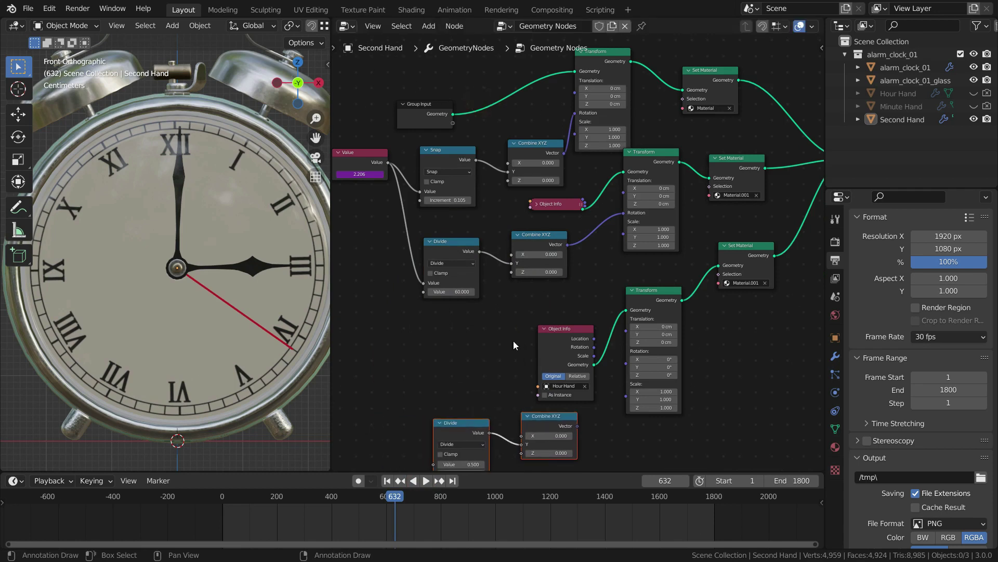
{"action": "left_click", "coordinate": [561, 332]}
{"action": "key", "text": "h"}
{"action": "left_click_drag", "start_coordinate": [560, 332], "coordinate": [541, 311]}
{"action": "left_click_drag", "start_coordinate": [413, 393], "coordinate": [562, 458]}
{"action": "left_click_drag", "start_coordinate": [541, 416], "coordinate": [552, 345]}
Link the new Combine XYZ to the hour hand's rotation and feed it the minute Divide result.
{"action": "scroll", "coordinate": [499, 383], "scroll_direction": "up", "scroll_amount": 3}
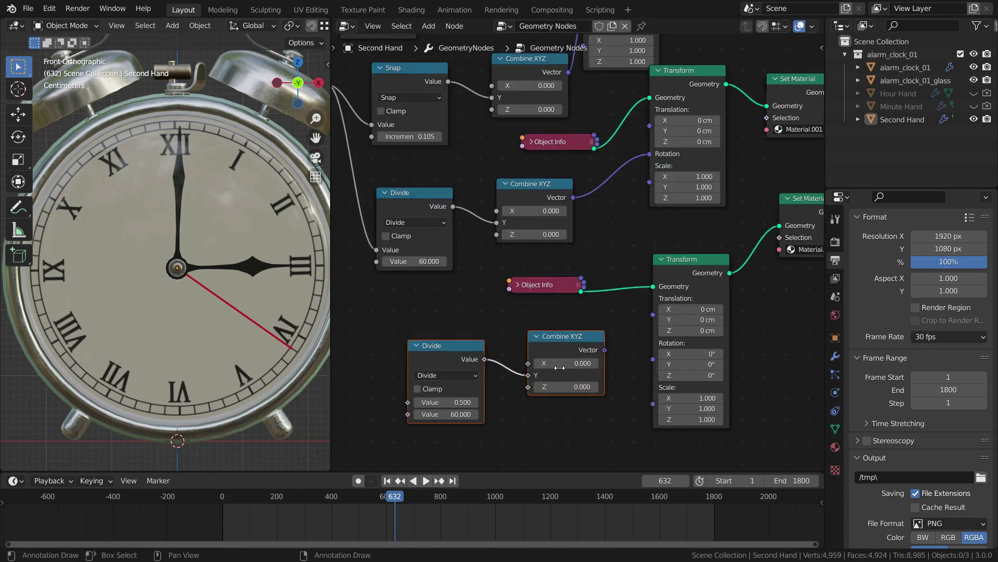
{"action": "left_click_drag", "start_coordinate": [653, 334], "coordinate": [717, 344]}
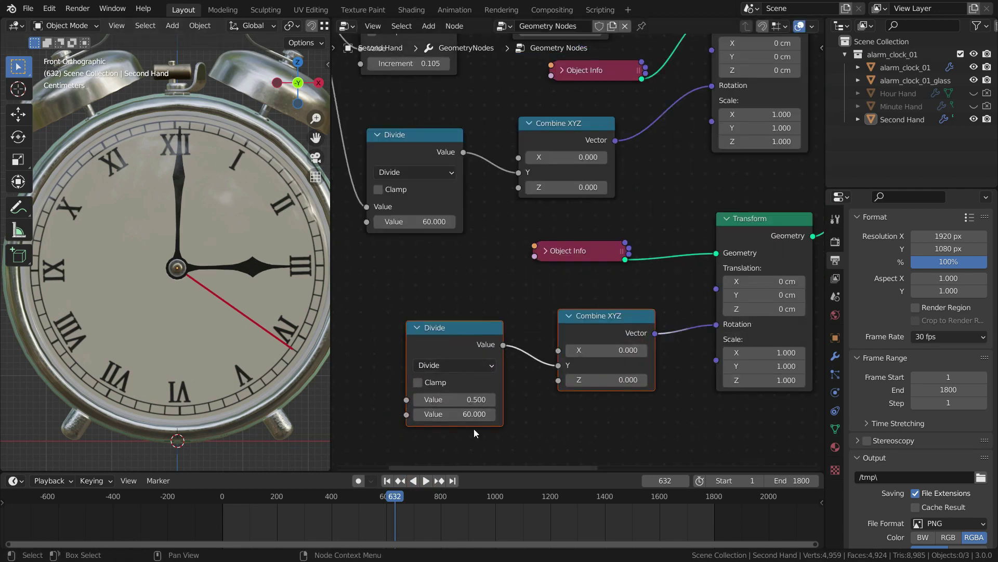
{"action": "scroll", "coordinate": [473, 428], "scroll_direction": "up", "scroll_amount": 2}
{"action": "scroll", "coordinate": [476, 393], "scroll_direction": "down", "scroll_amount": 3}
{"action": "left_click_drag", "start_coordinate": [585, 297], "coordinate": [617, 330]}
{"action": "left_click_drag", "start_coordinate": [432, 126], "coordinate": [455, 405]}
Tidy the hour-hand nodes and set the new Divide's divisor to 12.
{"action": "scroll", "coordinate": [474, 199], "scroll_direction": "down", "scroll_amount": 2}
{"action": "left_click_drag", "start_coordinate": [446, 139], "coordinate": [446, 153]}
{"action": "left_click_drag", "start_coordinate": [581, 357], "coordinate": [529, 295]}
{"action": "left_click_drag", "start_coordinate": [599, 283], "coordinate": [582, 286]}
{"action": "scroll", "coordinate": [500, 331], "scroll_direction": "up", "scroll_amount": 1}
{"action": "key", "text": "Return"}
{"action": "scroll", "coordinate": [508, 382], "scroll_direction": "down", "scroll_amount": 2}
{"action": "left_click", "coordinate": [388, 480]}
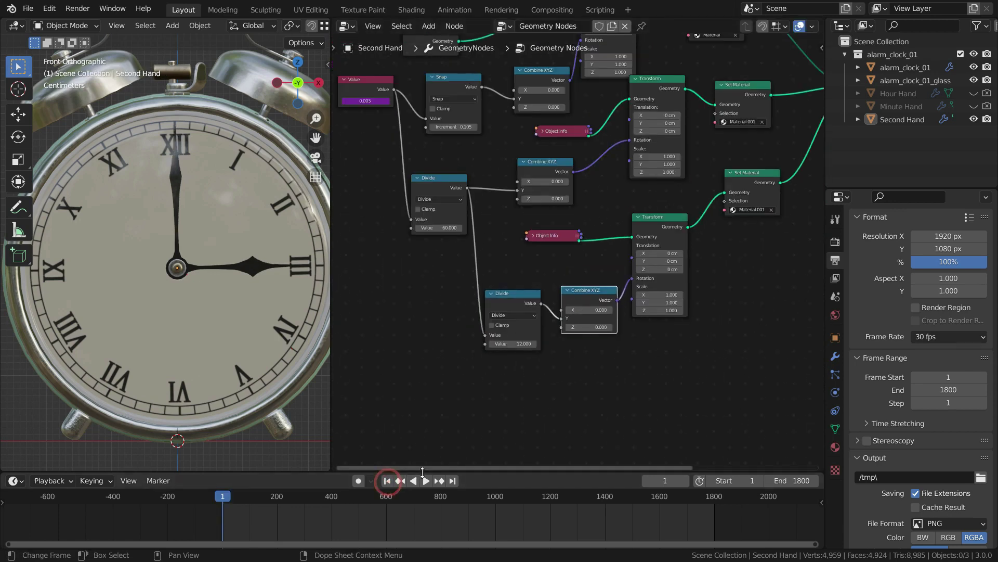
{"action": "left_click", "coordinate": [426, 481]}
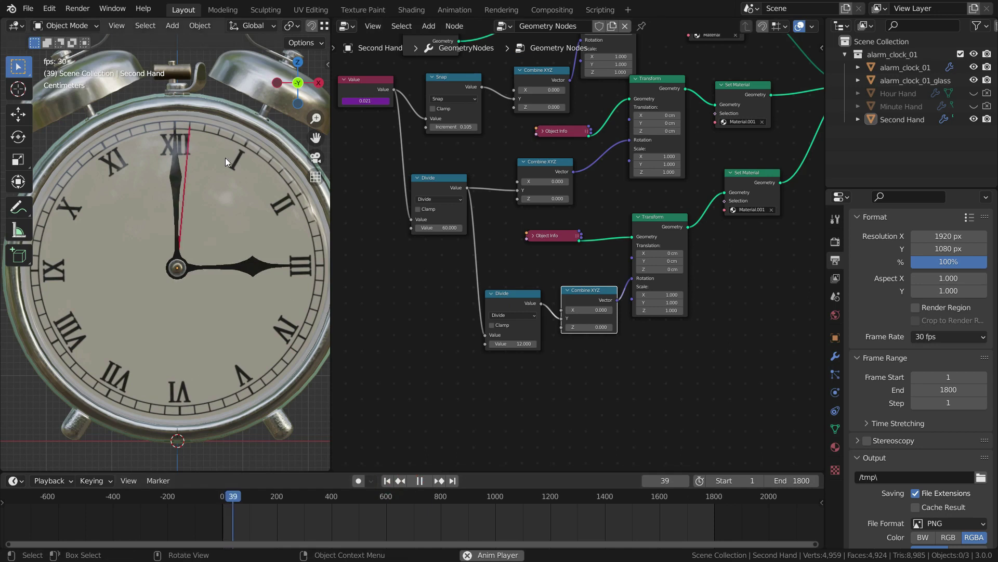
{"action": "scroll", "coordinate": [291, 266], "scroll_direction": "up", "scroll_amount": 7}
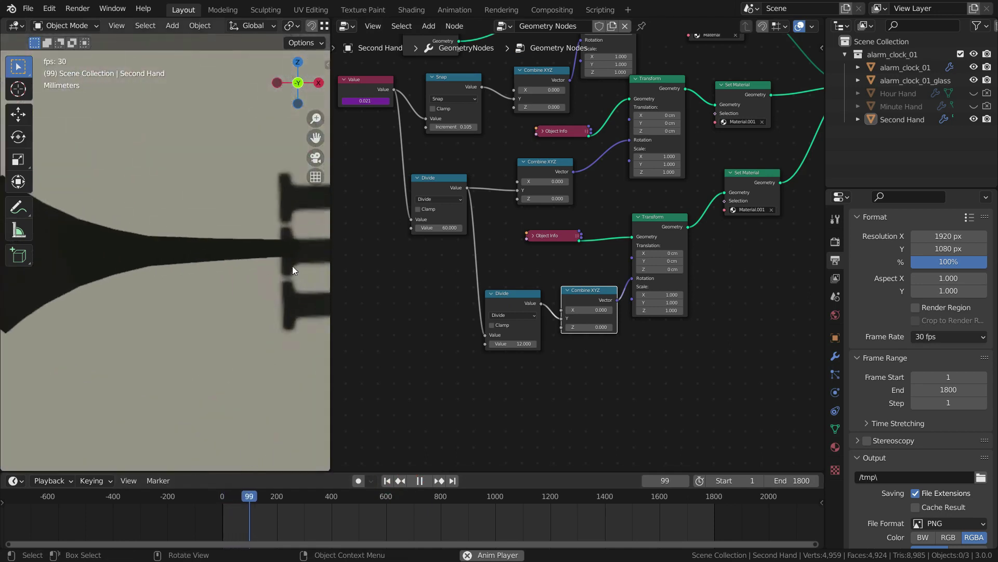
{"action": "scroll", "coordinate": [266, 268], "scroll_direction": "up", "scroll_amount": 4}
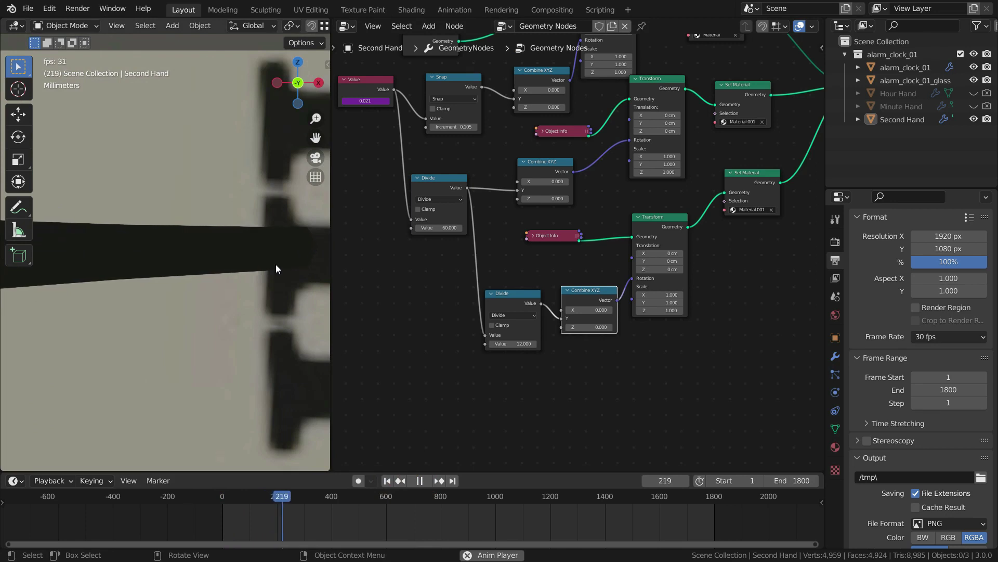
{"action": "scroll", "coordinate": [270, 266], "scroll_direction": "down", "scroll_amount": 10}
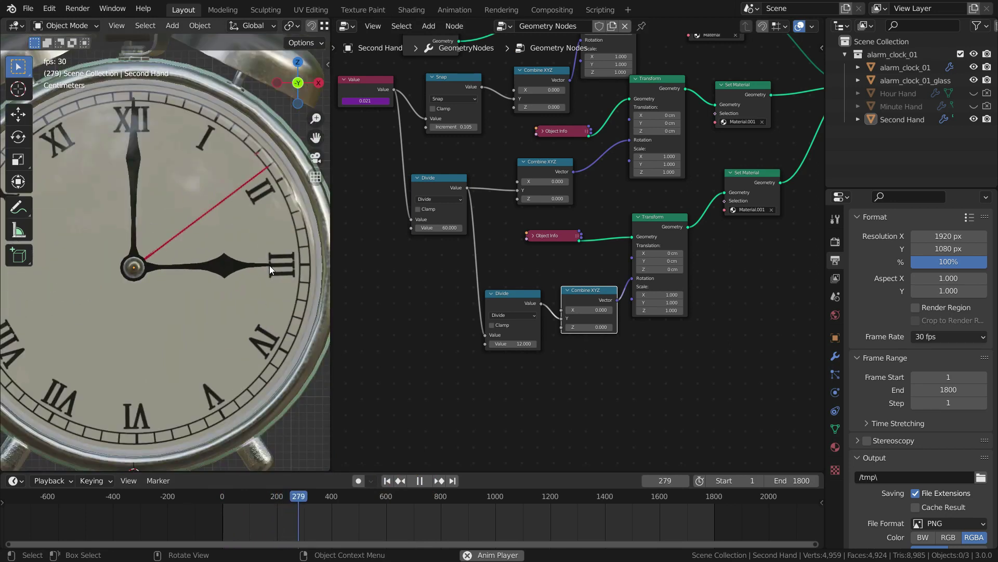
{"action": "scroll", "coordinate": [130, 96], "scroll_direction": "up", "scroll_amount": 8}
{"action": "scroll", "coordinate": [169, 249], "scroll_direction": "down", "scroll_amount": 5}
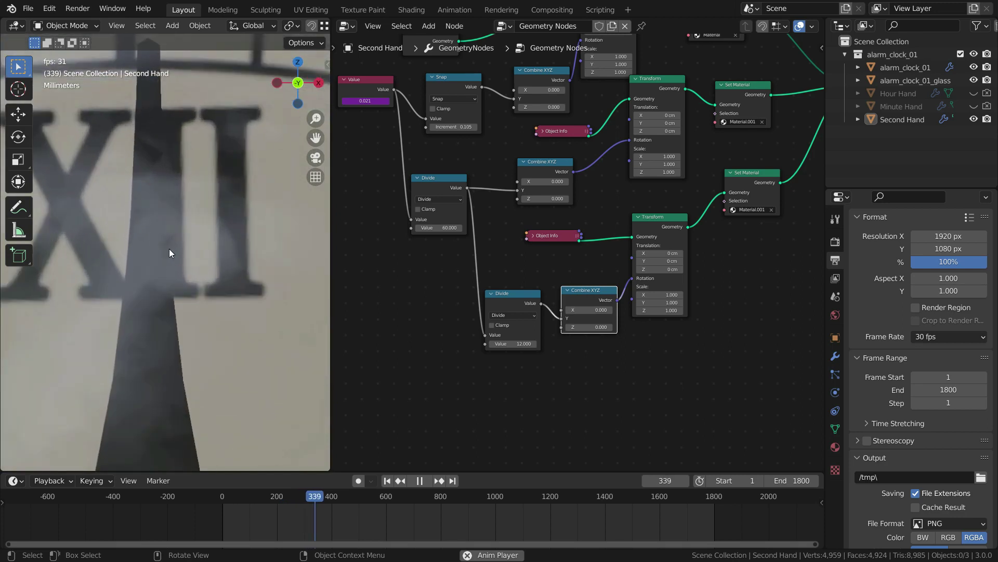
{"action": "scroll", "coordinate": [158, 141], "scroll_direction": "up", "scroll_amount": 5}
{"action": "scroll", "coordinate": [150, 216], "scroll_direction": "down", "scroll_amount": 6}
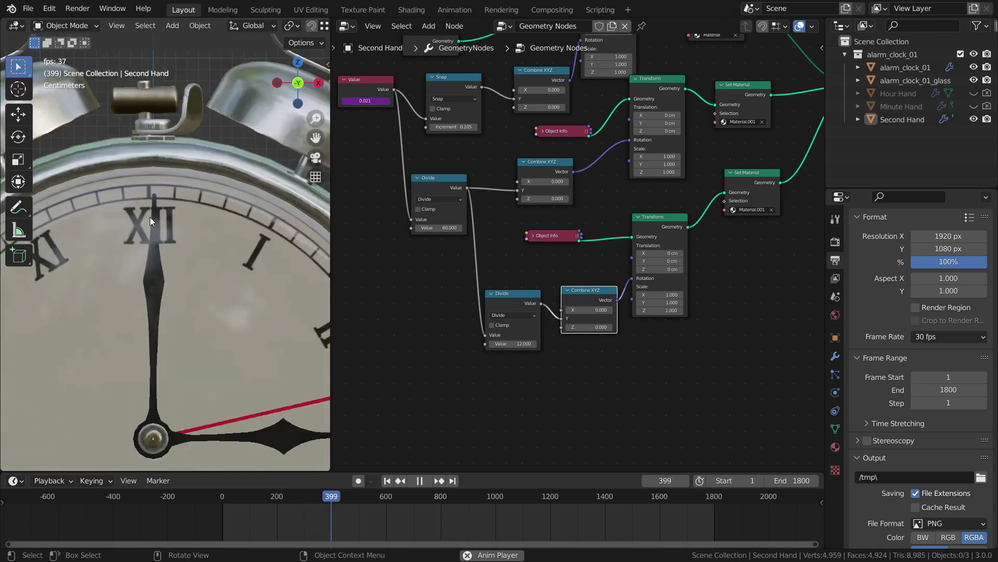
{"action": "scroll", "coordinate": [161, 271], "scroll_direction": "up", "scroll_amount": 2}
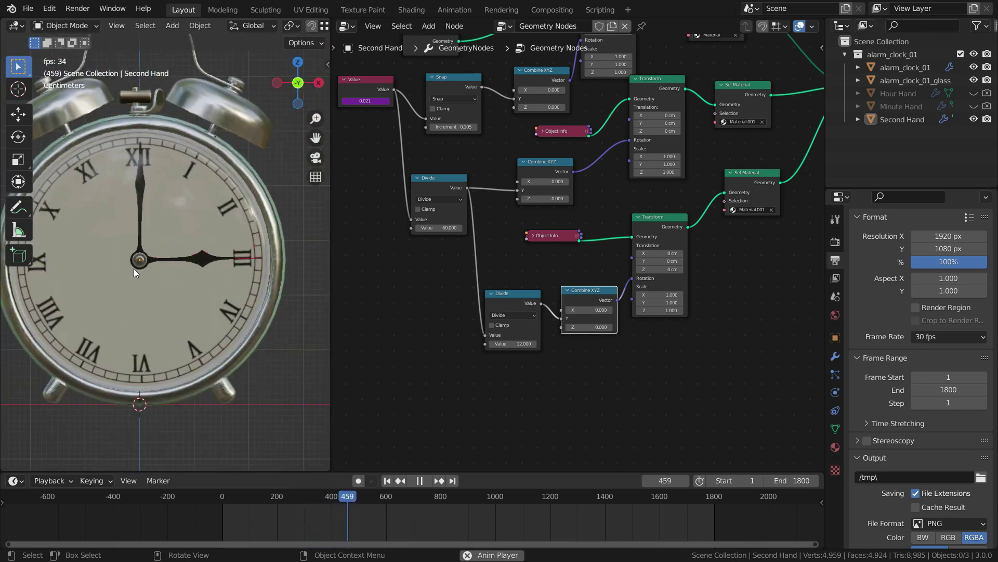
{"action": "scroll", "coordinate": [151, 273], "scroll_direction": "up", "scroll_amount": 2}
Stop playback, rewind to frame 1, and wire a new Math node from Value into Snap and Divide.
{"action": "left_click", "coordinate": [420, 480]}
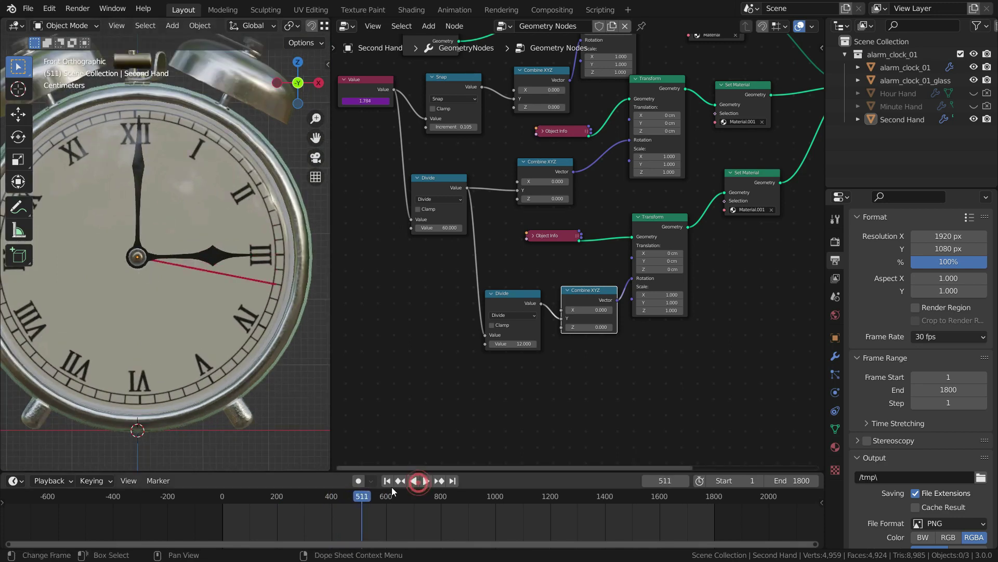
{"action": "key", "text": "shift+Left"}
{"action": "scroll", "coordinate": [547, 369], "scroll_direction": "down", "scroll_amount": 3}
{"action": "left_click_drag", "start_coordinate": [457, 205], "coordinate": [414, 215]}
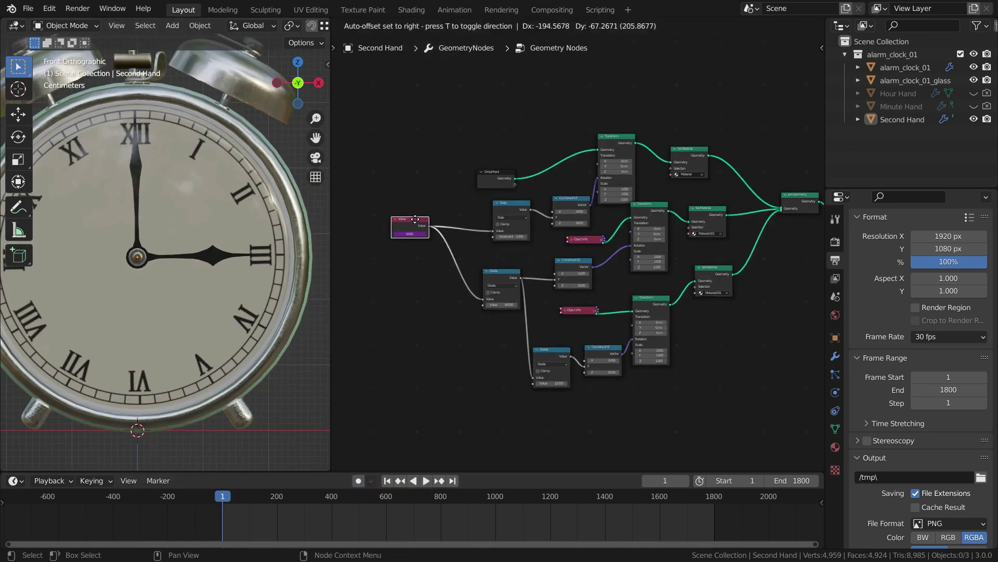
{"action": "scroll", "coordinate": [434, 242], "scroll_direction": "up", "scroll_amount": 3}
{"action": "key", "text": "shift+a"}
{"action": "mouse_move", "coordinate": [410, 314]}
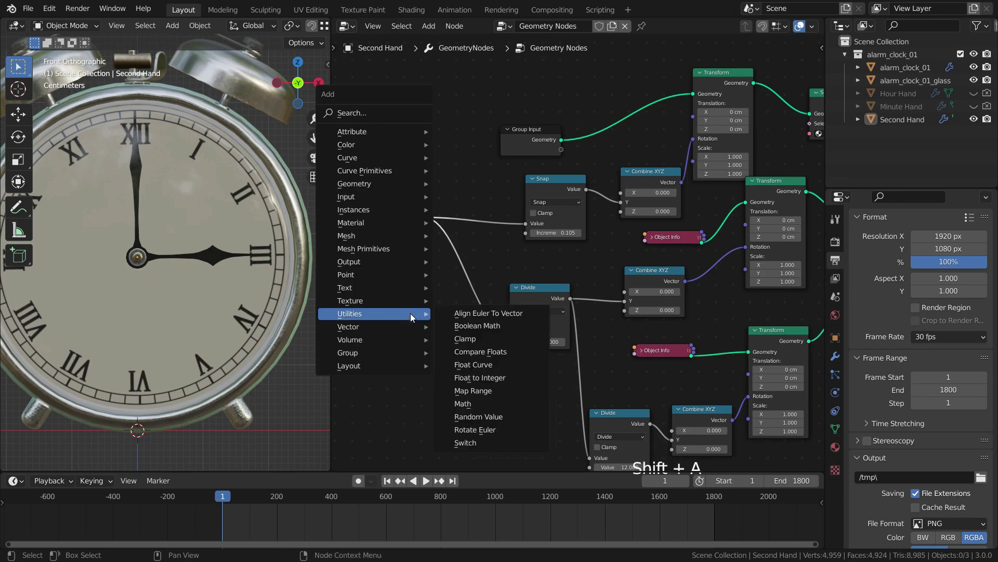
{"action": "left_click", "coordinate": [458, 404]}
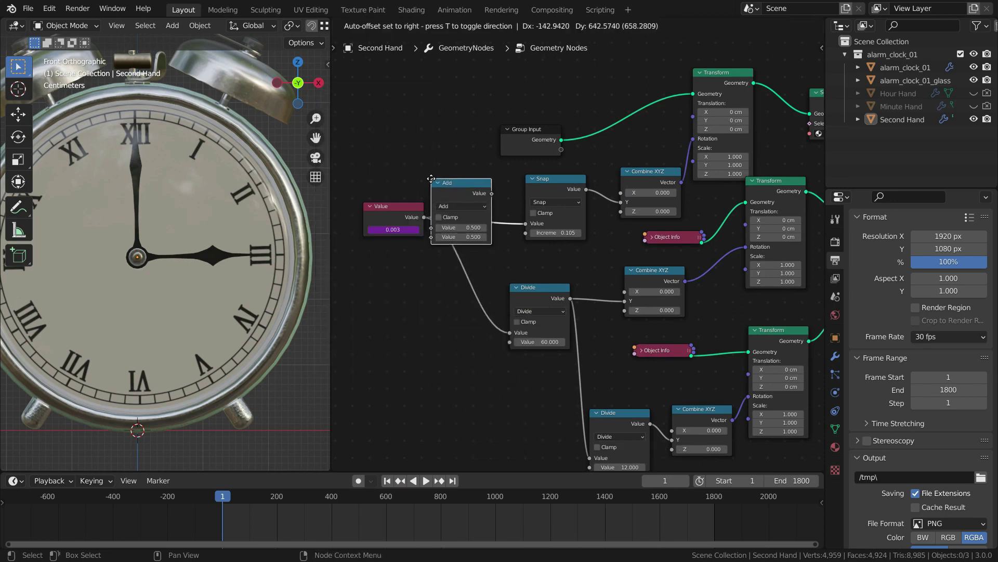
{"action": "left_click", "coordinate": [385, 268]}
{"action": "left_click_drag", "start_coordinate": [510, 333], "coordinate": [457, 312]}
{"action": "left_click_drag", "start_coordinate": [413, 273], "coordinate": [432, 243]}
{"action": "scroll", "coordinate": [456, 227], "scroll_direction": "up", "scroll_amount": 1}
{"action": "left_click_drag", "start_coordinate": [509, 200], "coordinate": [524, 359]}
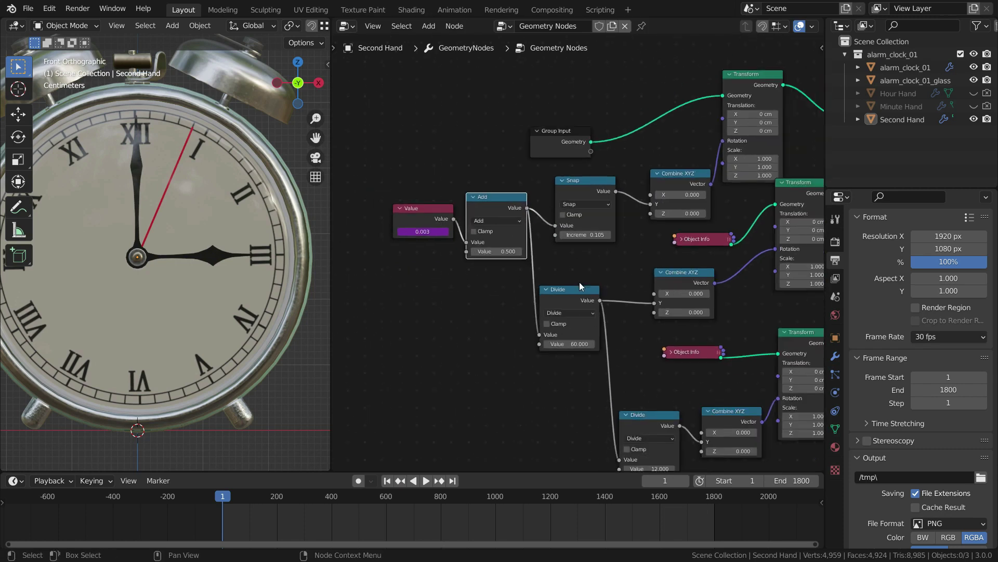
Set the new Math node to Multiply with a value of 300.
{"action": "scroll", "coordinate": [576, 267], "scroll_direction": "up", "scroll_amount": 2}
{"action": "left_click", "coordinate": [494, 199]}
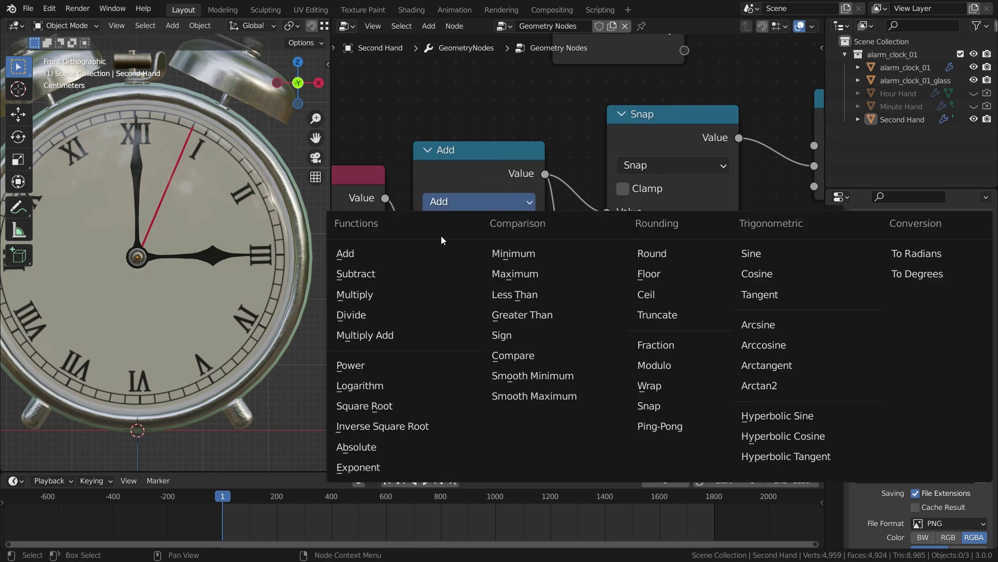
{"action": "left_click", "coordinate": [385, 294]}
{"action": "scroll", "coordinate": [484, 228], "scroll_direction": "down", "scroll_amount": 1}
{"action": "left_click", "coordinate": [479, 260]}
{"action": "type", "text": "300"}
{"action": "key", "text": "Return"}
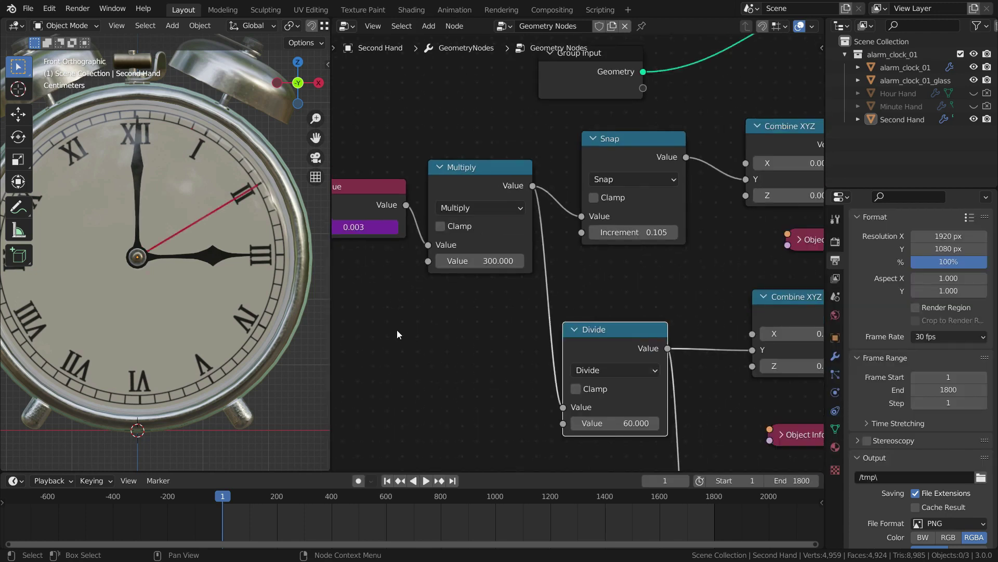
{"action": "scroll", "coordinate": [469, 267], "scroll_direction": "down", "scroll_amount": 1}
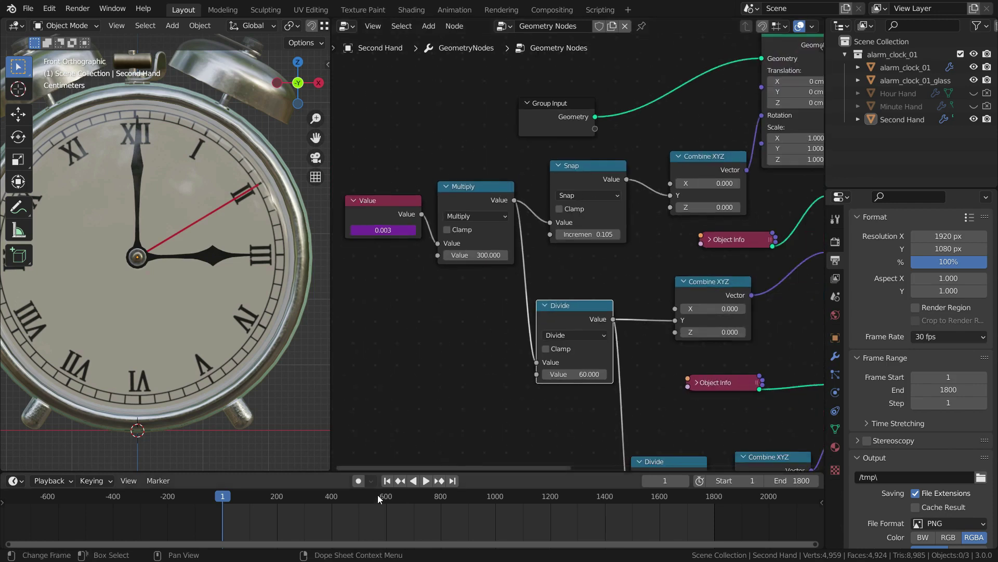
Play the sped-up clock animation while orbiting the viewport to see the clock at an angle.
{"action": "left_click", "coordinate": [426, 481]}
{"action": "scroll", "coordinate": [292, 320], "scroll_direction": "down", "scroll_amount": 3}
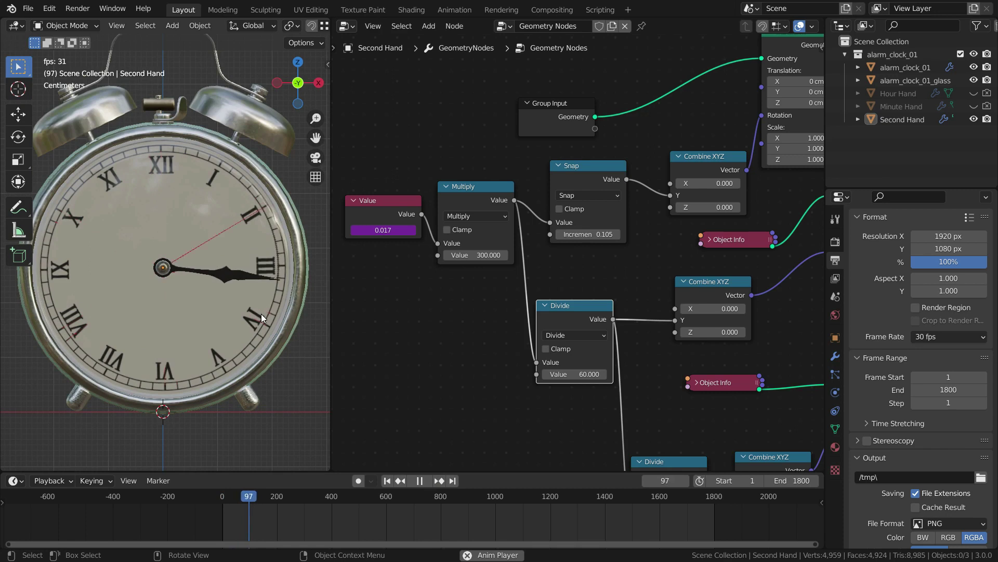
{"action": "middle_click_drag", "start_coordinate": [214, 348], "coordinate": [237, 357]}
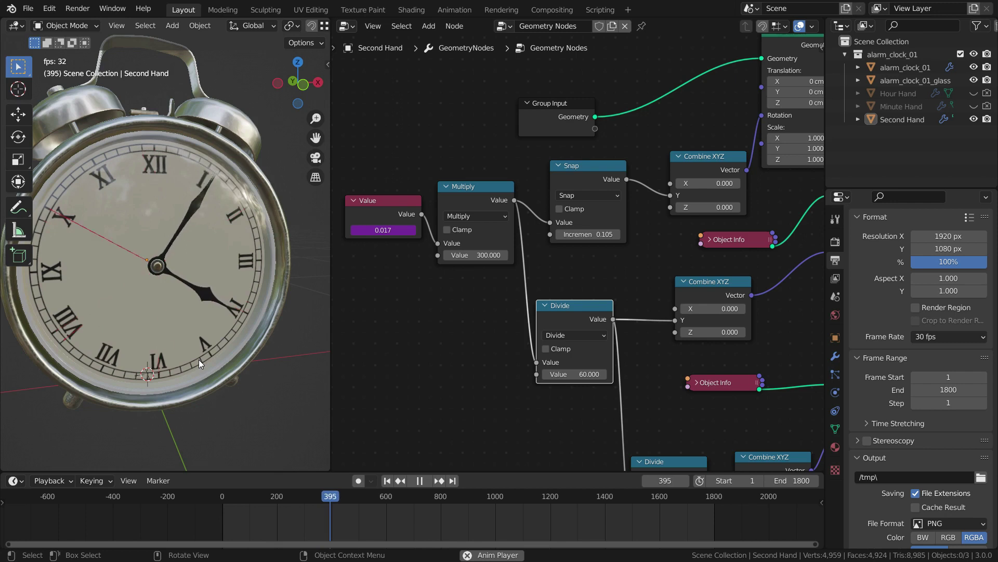
Reset the Multiply factor to 1 and replay from frame 1, stopping at frame 297.
{"action": "left_click", "coordinate": [419, 480]}
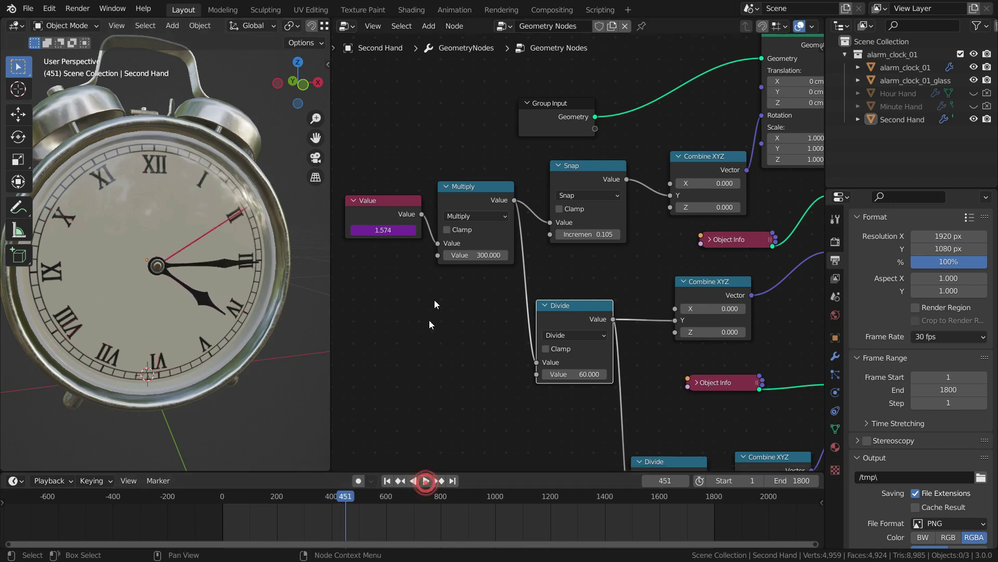
{"action": "scroll", "coordinate": [470, 267], "scroll_direction": "up", "scroll_amount": 2}
{"action": "left_click", "coordinate": [489, 253]}
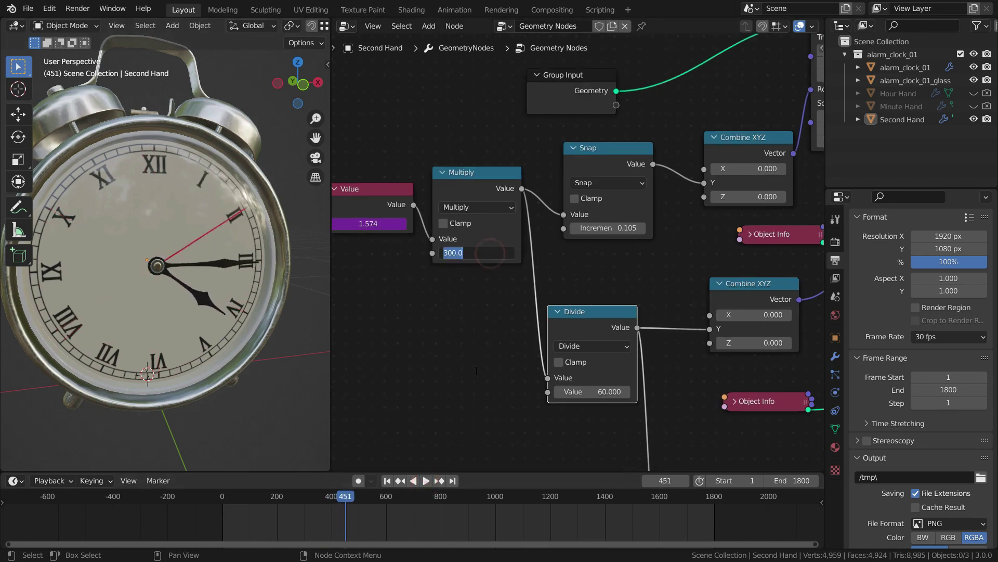
{"action": "type", "text": "1"}
{"action": "key", "text": "Return"}
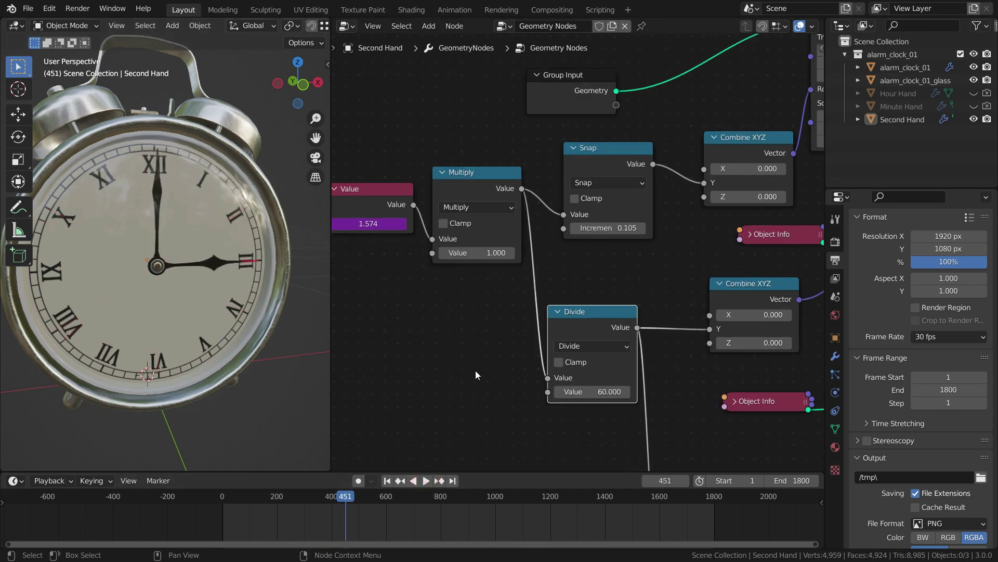
{"action": "left_click", "coordinate": [387, 480]}
{"action": "left_click", "coordinate": [426, 481]}
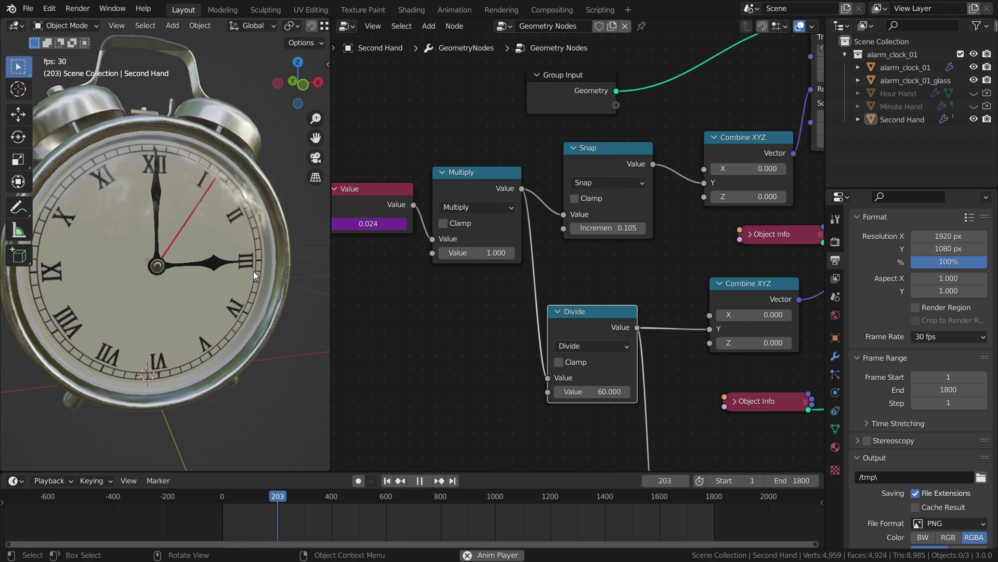
{"action": "left_click", "coordinate": [420, 481]}
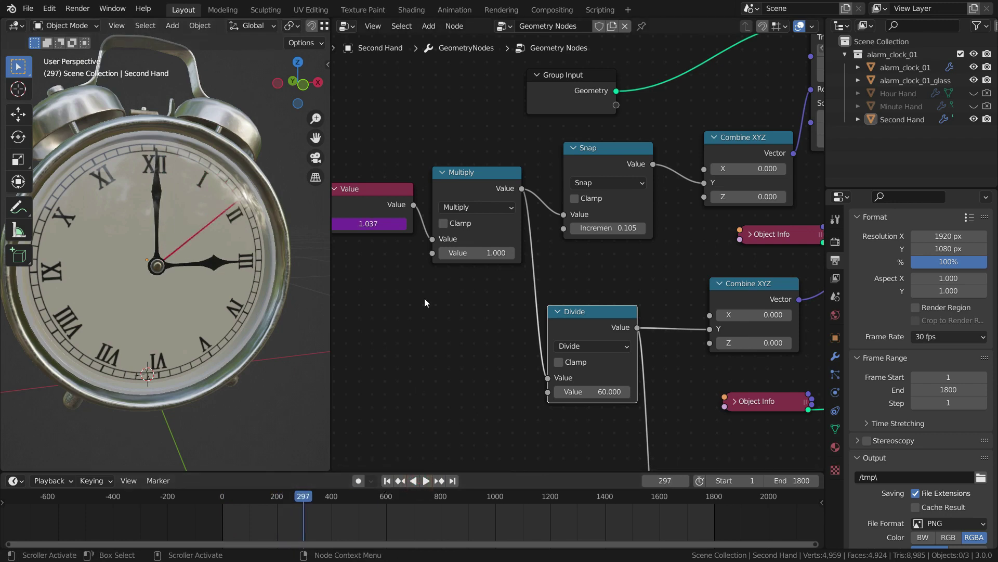
Line up the second hand's Snap, Transform and Set Material nodes in the top row.
{"action": "scroll", "coordinate": [442, 294], "scroll_direction": "down", "scroll_amount": 4}
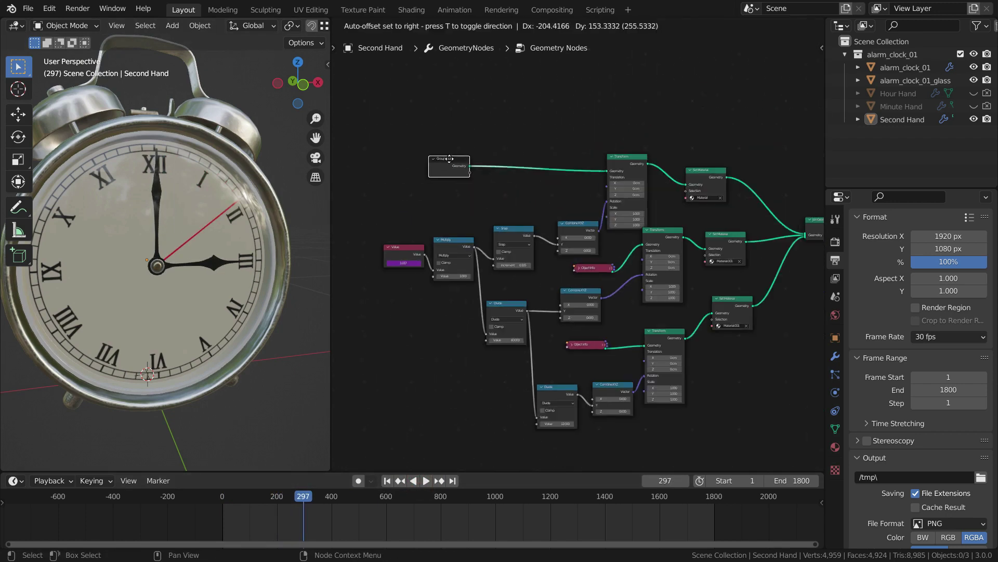
{"action": "middle_click_drag", "start_coordinate": [555, 217], "coordinate": [510, 229]}
{"action": "left_click", "coordinate": [523, 231]}
{"action": "left_click_drag", "start_coordinate": [522, 231], "coordinate": [534, 193]}
{"action": "left_click_drag", "start_coordinate": [733, 161], "coordinate": [711, 179]}
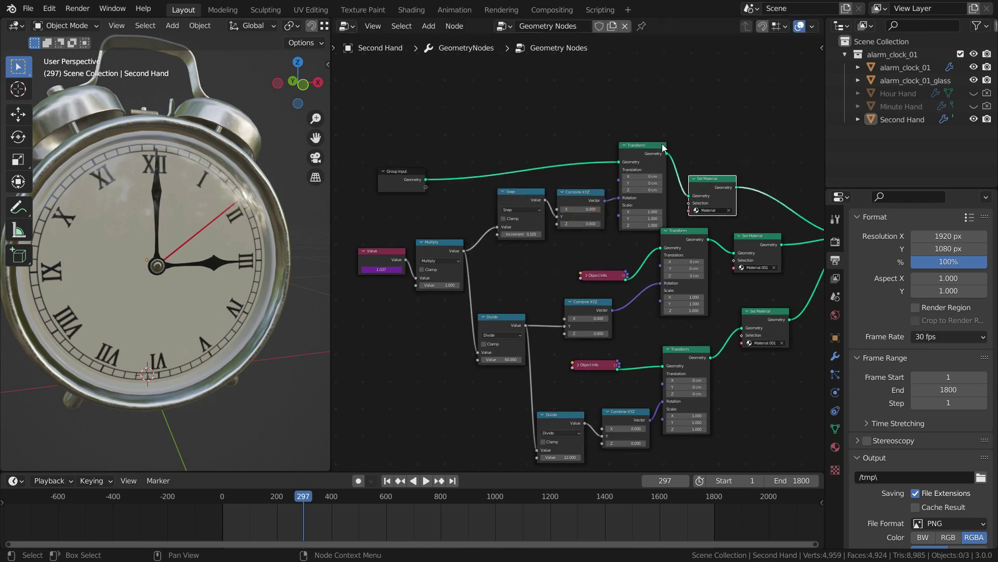
{"action": "left_click_drag", "start_coordinate": [685, 231], "coordinate": [688, 247]}
{"action": "left_click_drag", "start_coordinate": [645, 145], "coordinate": [646, 152]}
Join the four second-hand nodes in a new Frame and show its label settings.
{"action": "left_click_drag", "start_coordinate": [468, 142], "coordinate": [744, 211]}
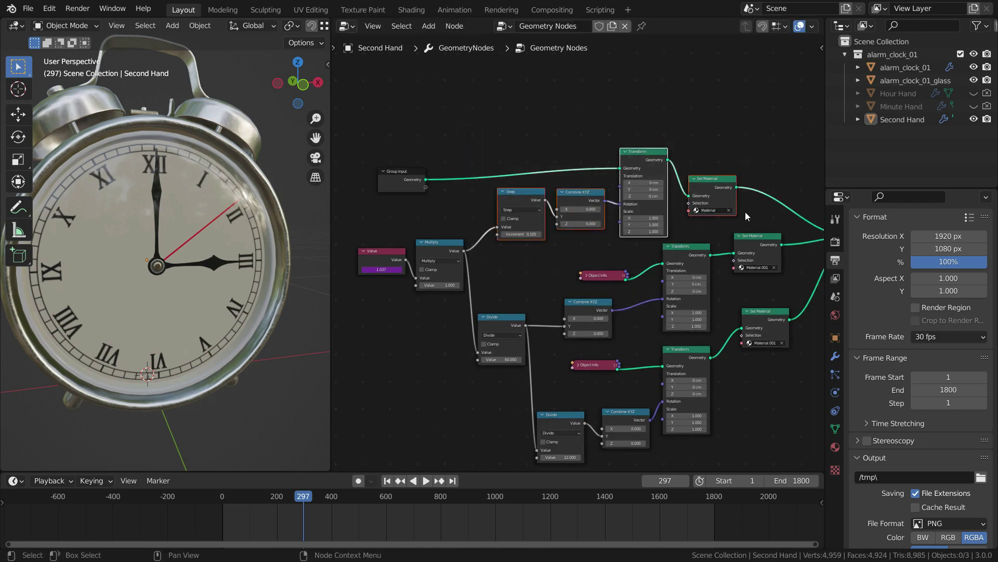
{"action": "scroll", "coordinate": [744, 211], "scroll_direction": "up", "scroll_amount": 1}
{"action": "left_click", "coordinate": [455, 26]}
{"action": "left_click", "coordinate": [491, 156]}
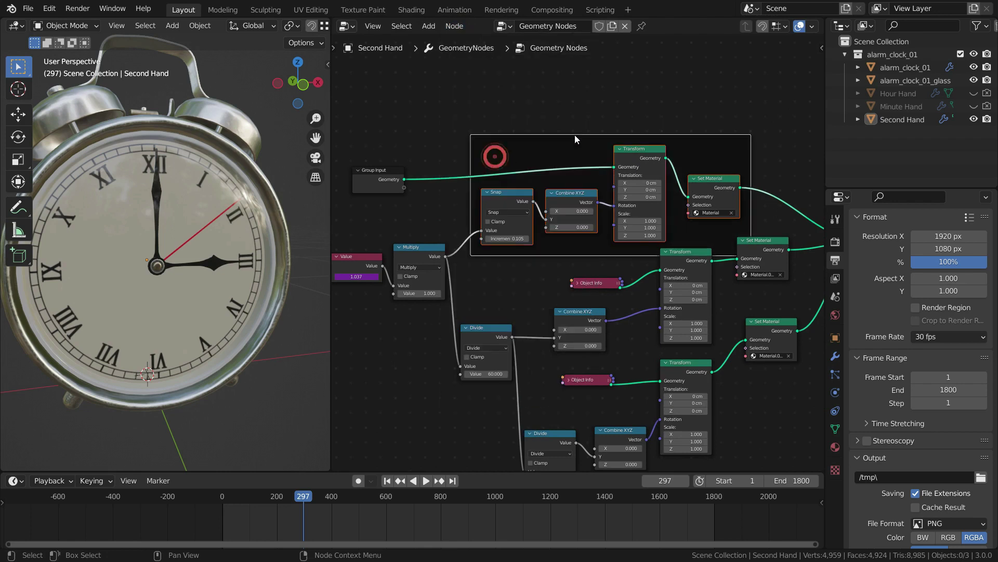
{"action": "key", "text": "n"}
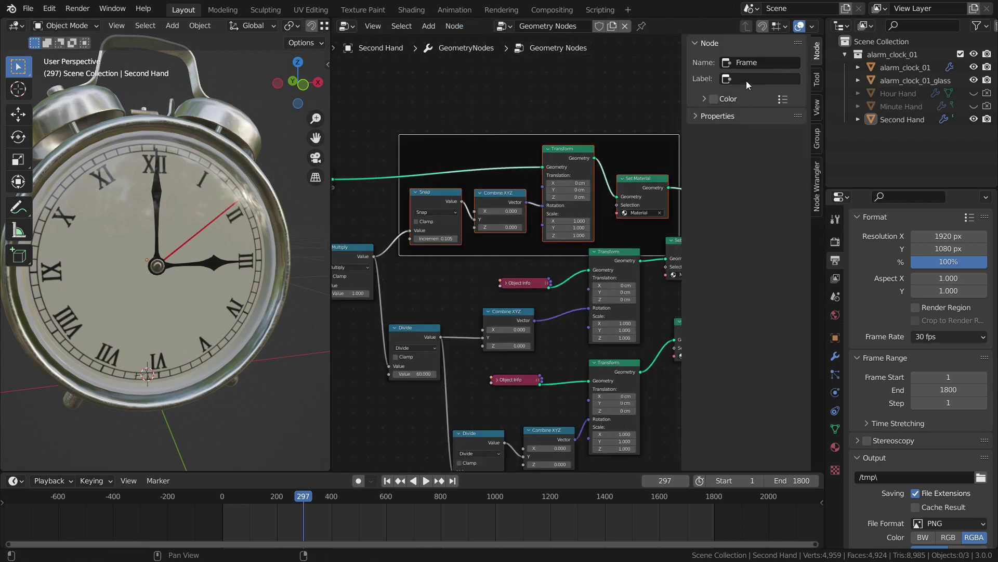